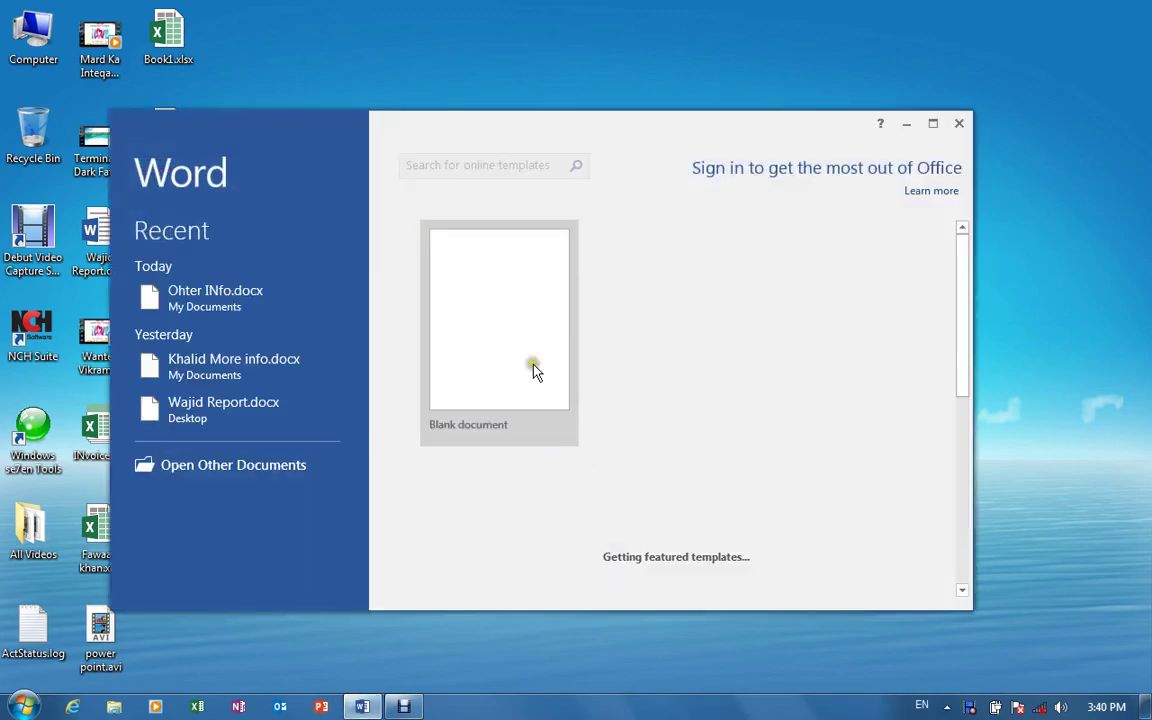
Create a blank document in a maximized window and enter the centered title "Start Menu" at font size 28
{"action": "left_click", "coordinate": [525, 329]}
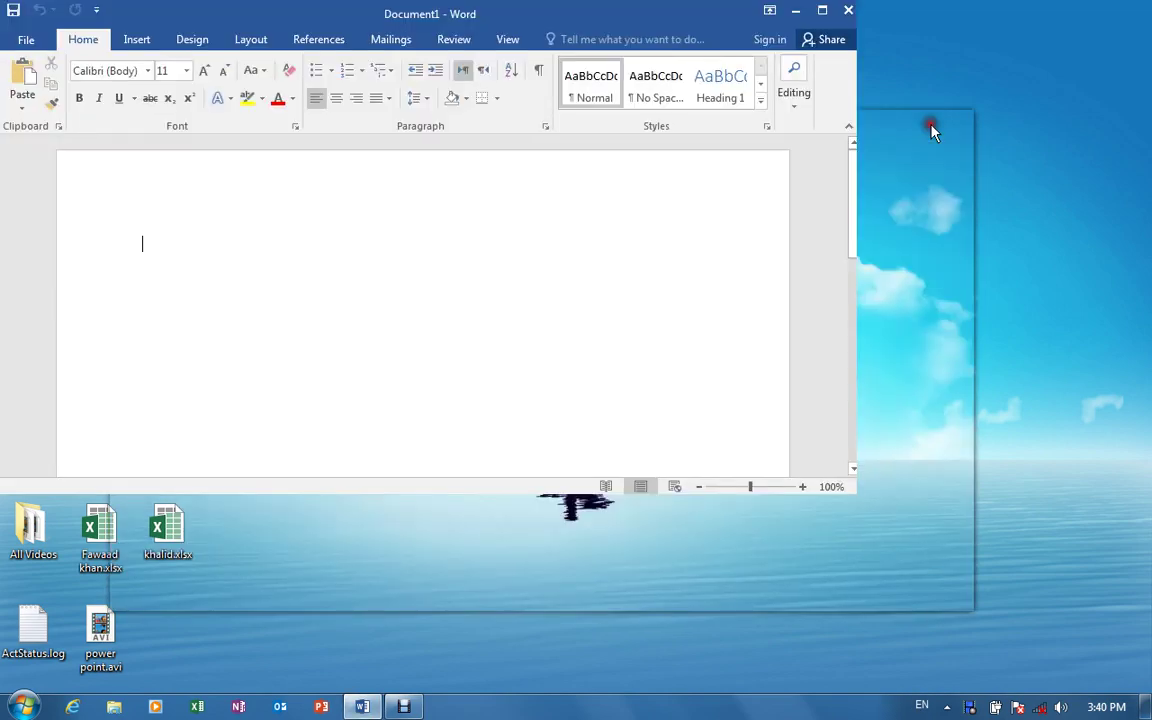
{"action": "left_click", "coordinate": [933, 130]}
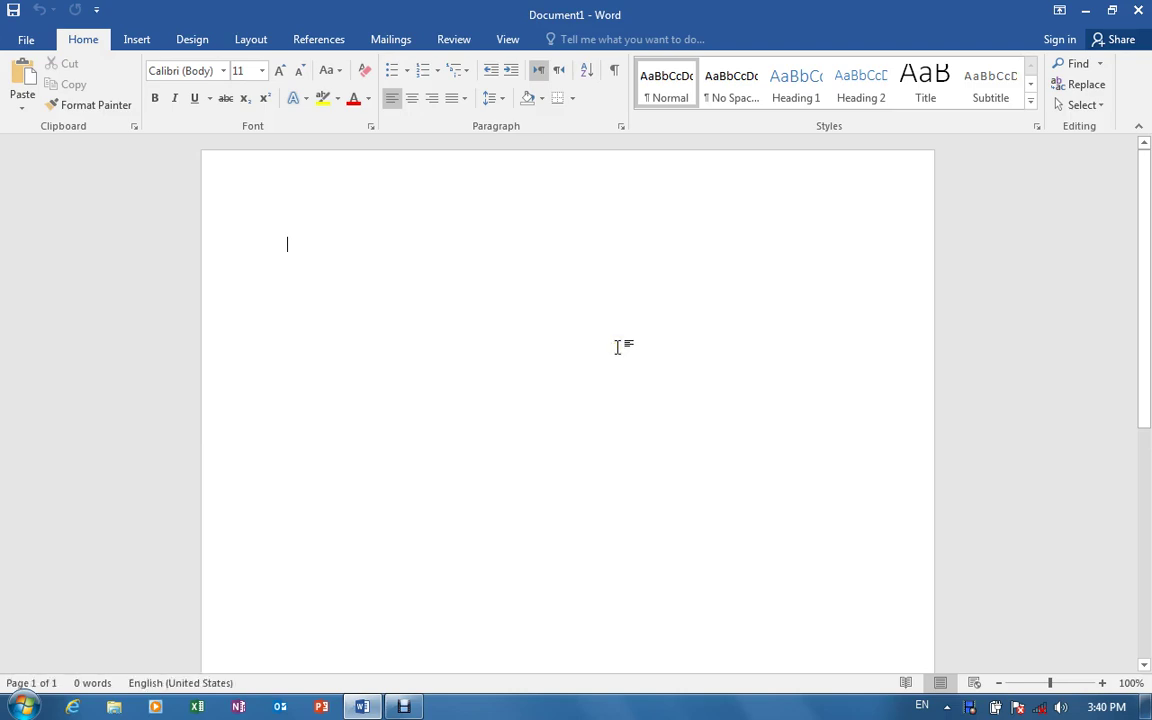
{"action": "key", "text": "ctrl+e"}
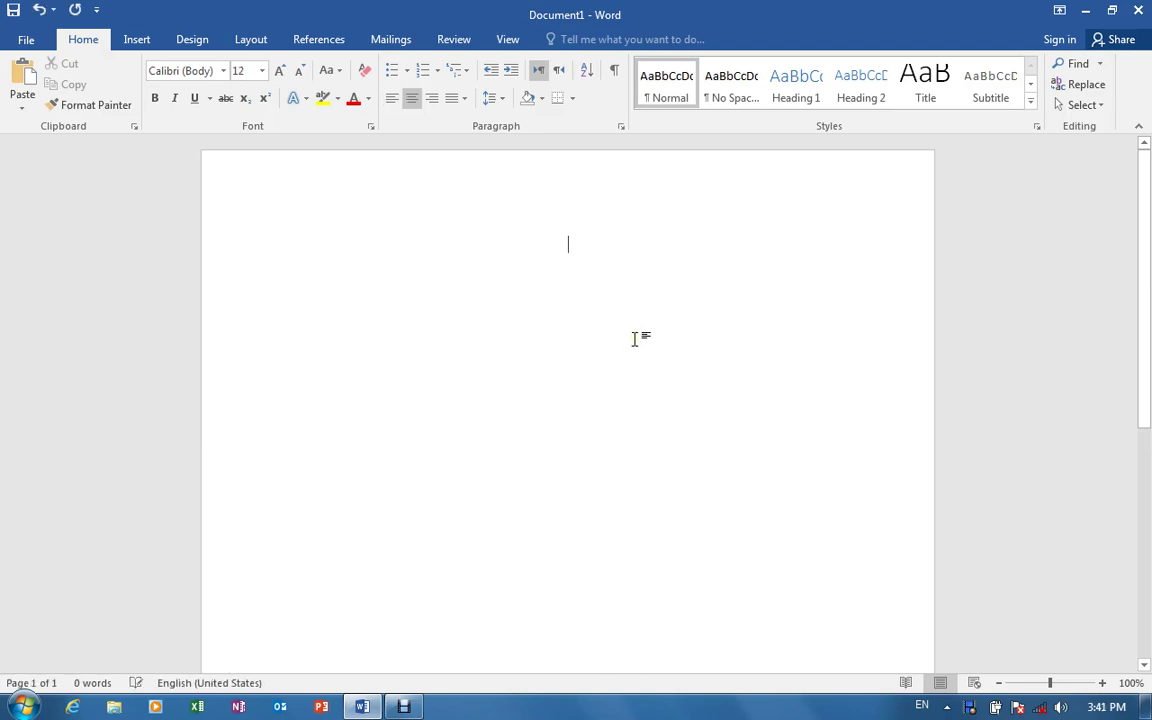
{"action": "type", "text": "s"}
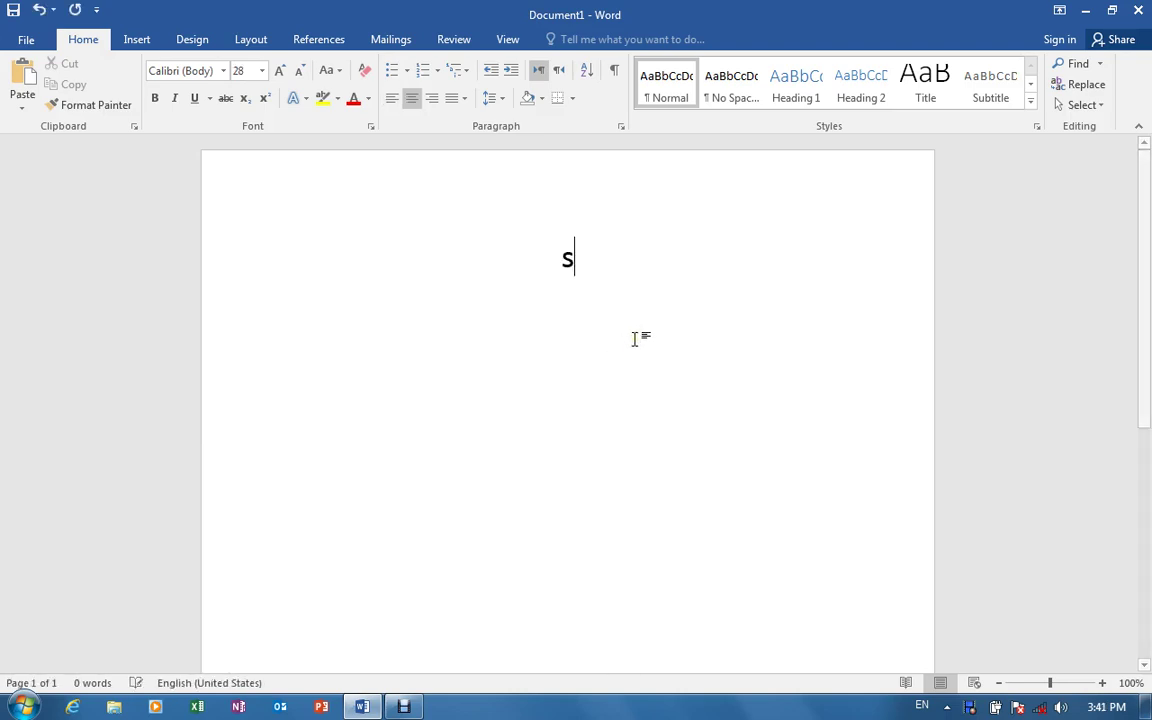
{"action": "type", "text": "tart Menu"}
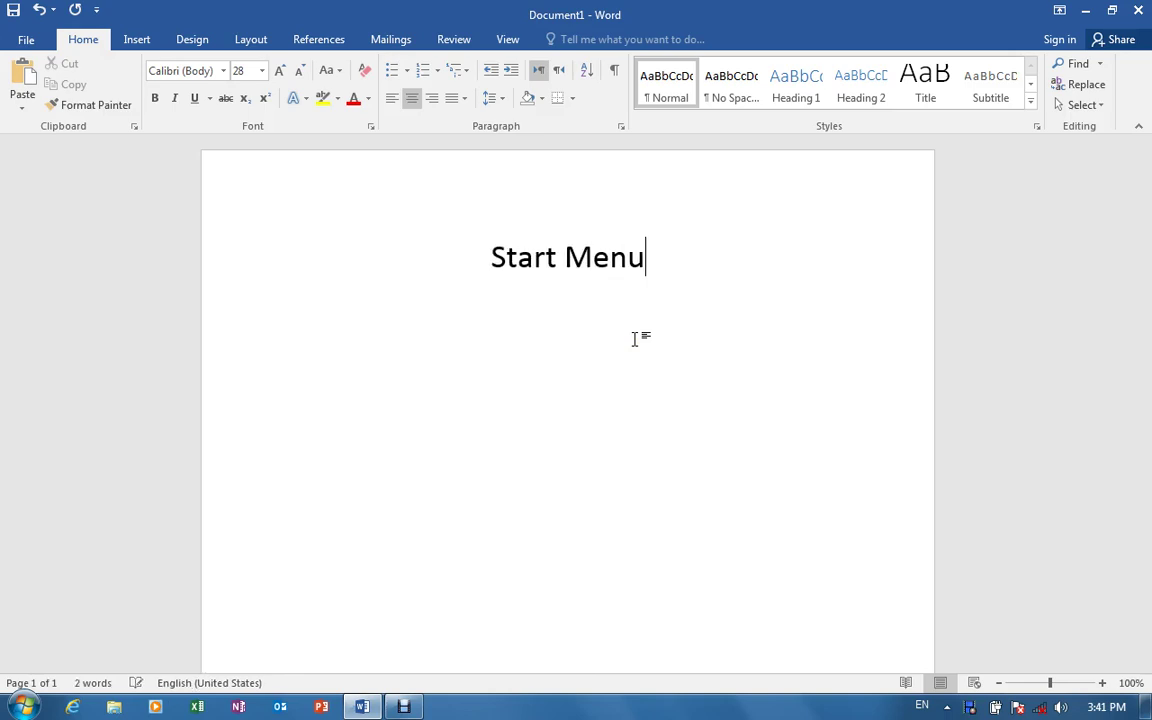
Add a double horizontal line below the title, followed by the left-aligned line "Start Menu: its Divided into 3 Menus"
{"action": "type", "text": "======"}
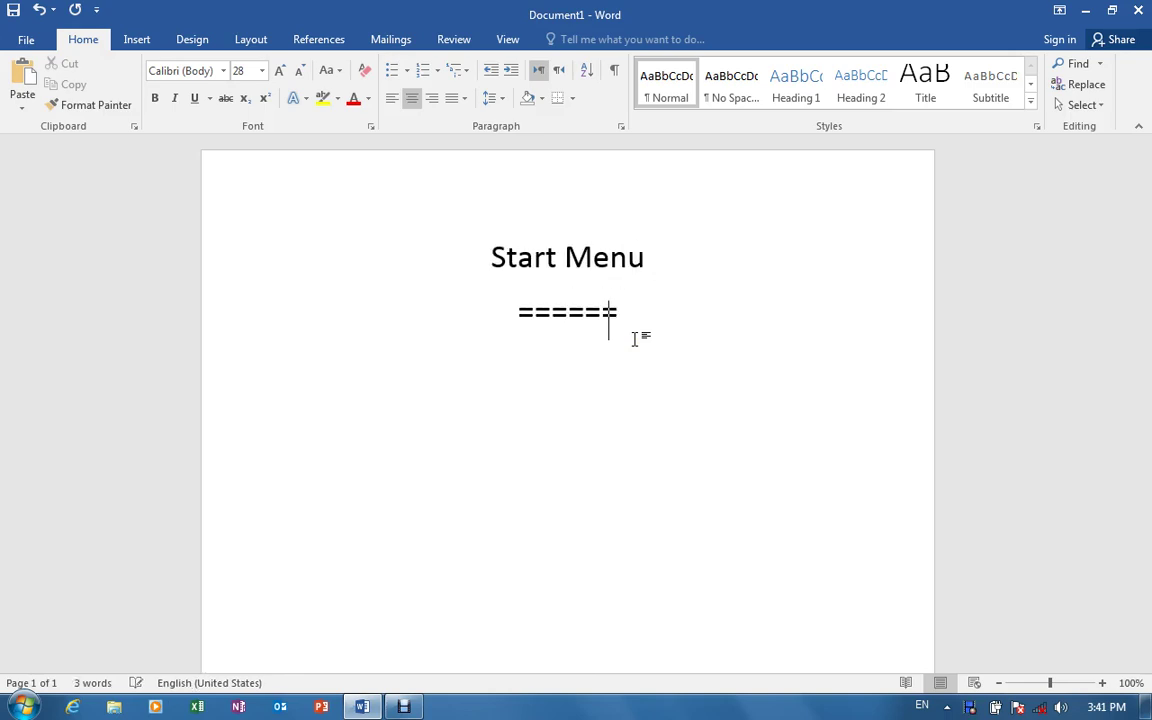
{"action": "key", "text": "Return"}
{"action": "key", "text": "ctrl+l"}
{"action": "type", "text": "STart Menu"}
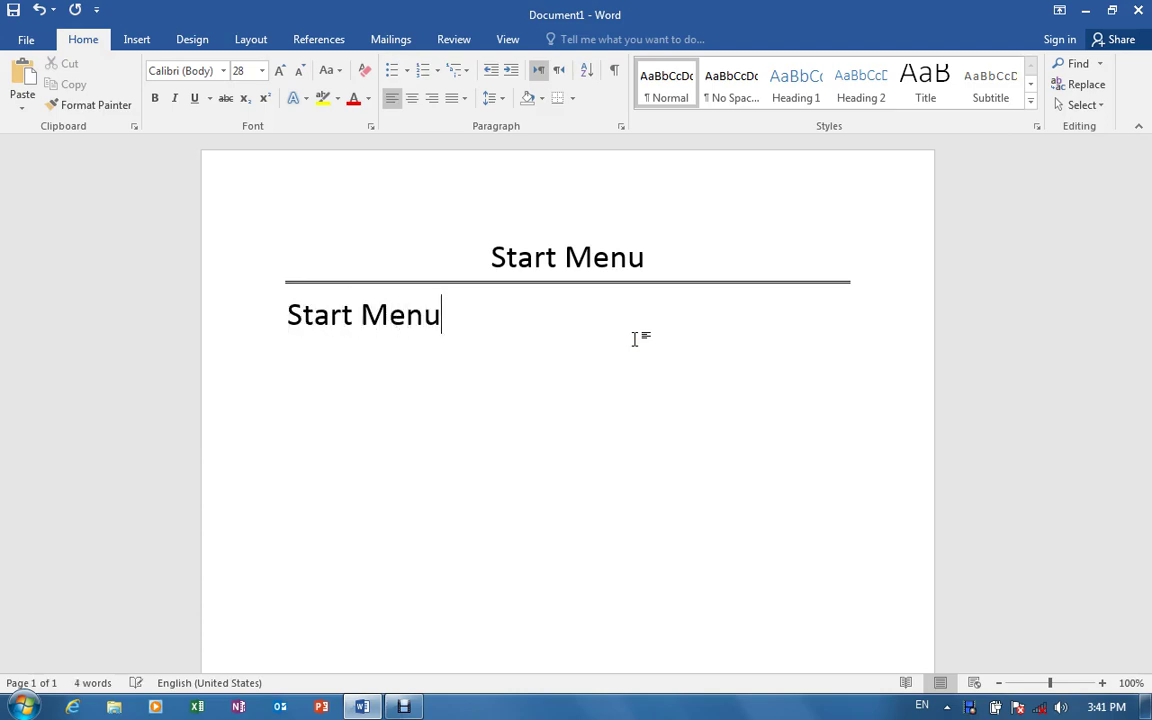
{"action": "type", "text": ": its Divide"}
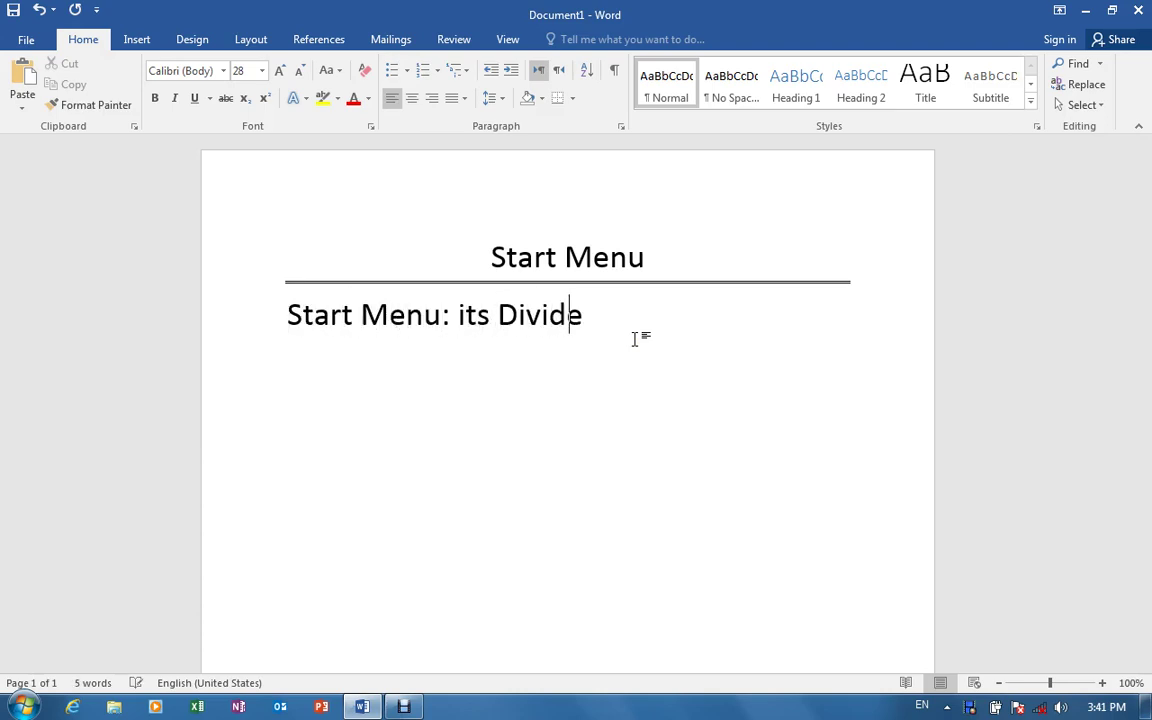
{"action": "type", "text": "d into"}
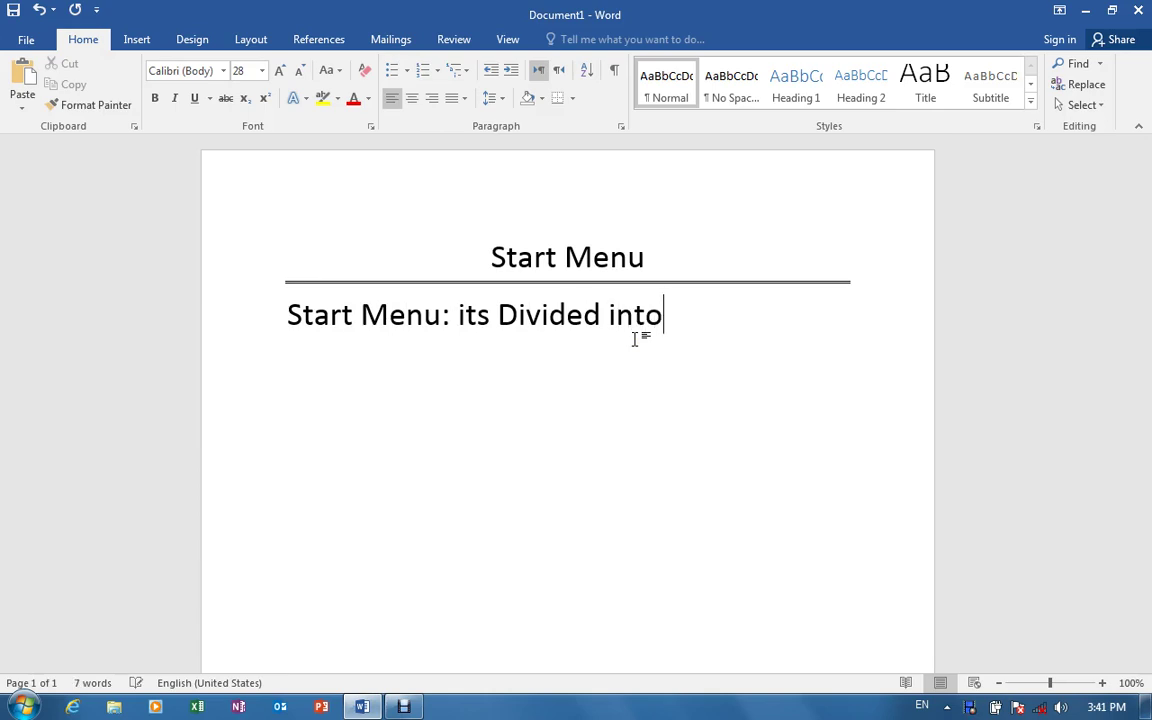
{"action": "type", "text": " 3 Menus"}
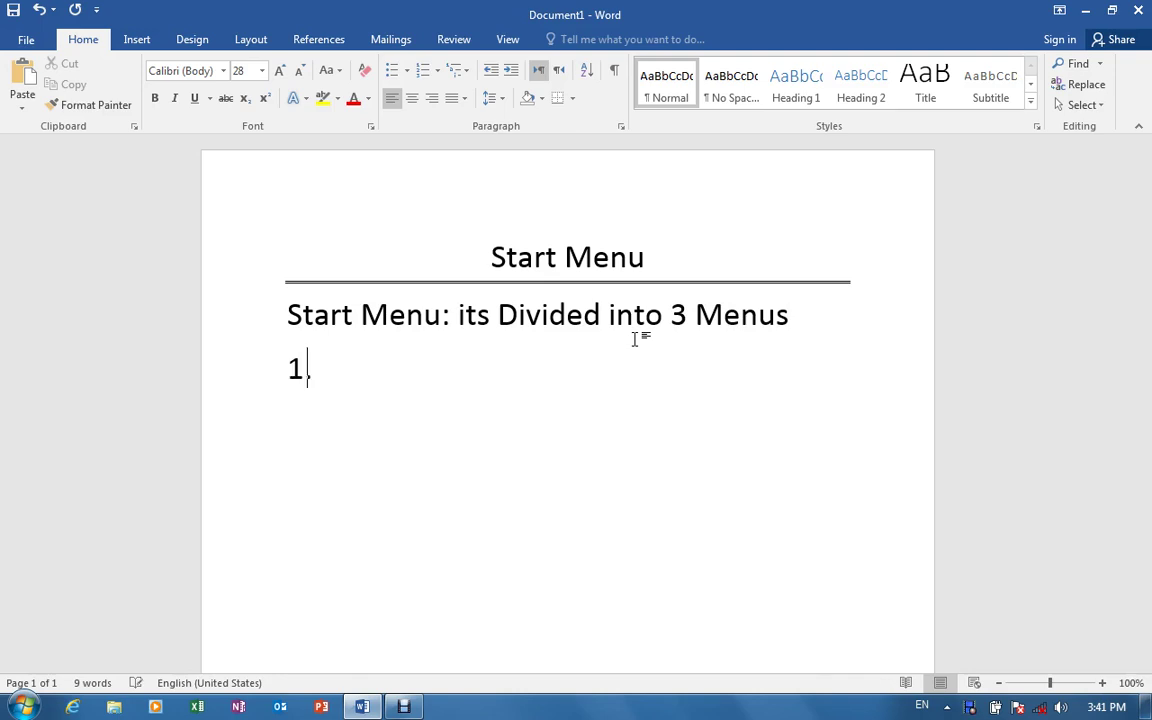
Start a numbered list below the intro line with the first item "Recently Open Column or Menu Or list"
{"action": "type", "text": ". Recnetly"}
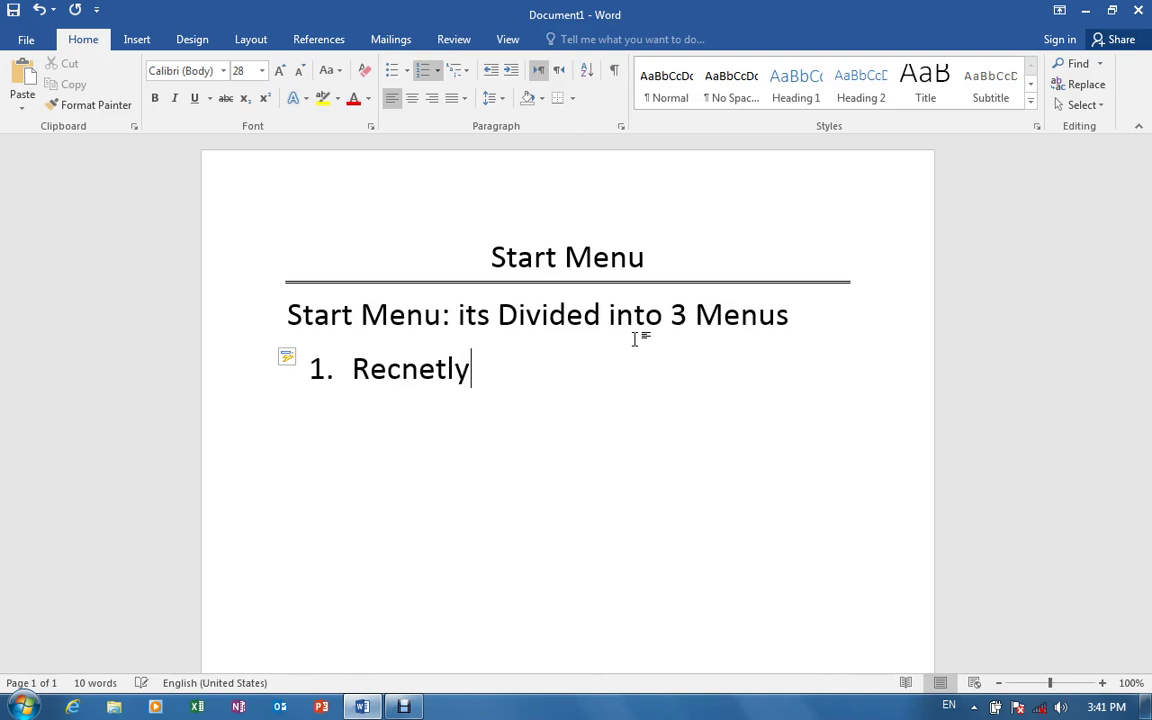
{"action": "key", "text": "BackSpace"}
{"action": "key", "text": "BackSpace"}
{"action": "key", "text": "BackSpace"}
{"action": "key", "text": "BackSpace"}
{"action": "key", "text": "BackSpace"}
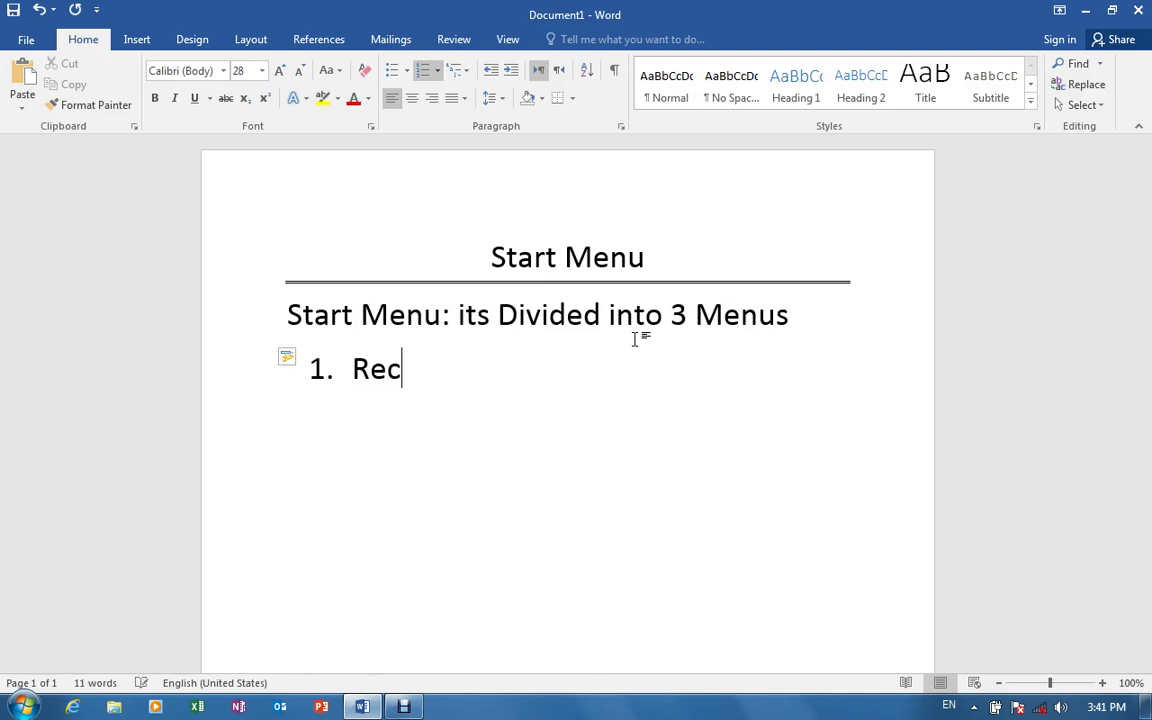
{"action": "type", "text": "ently Open C"}
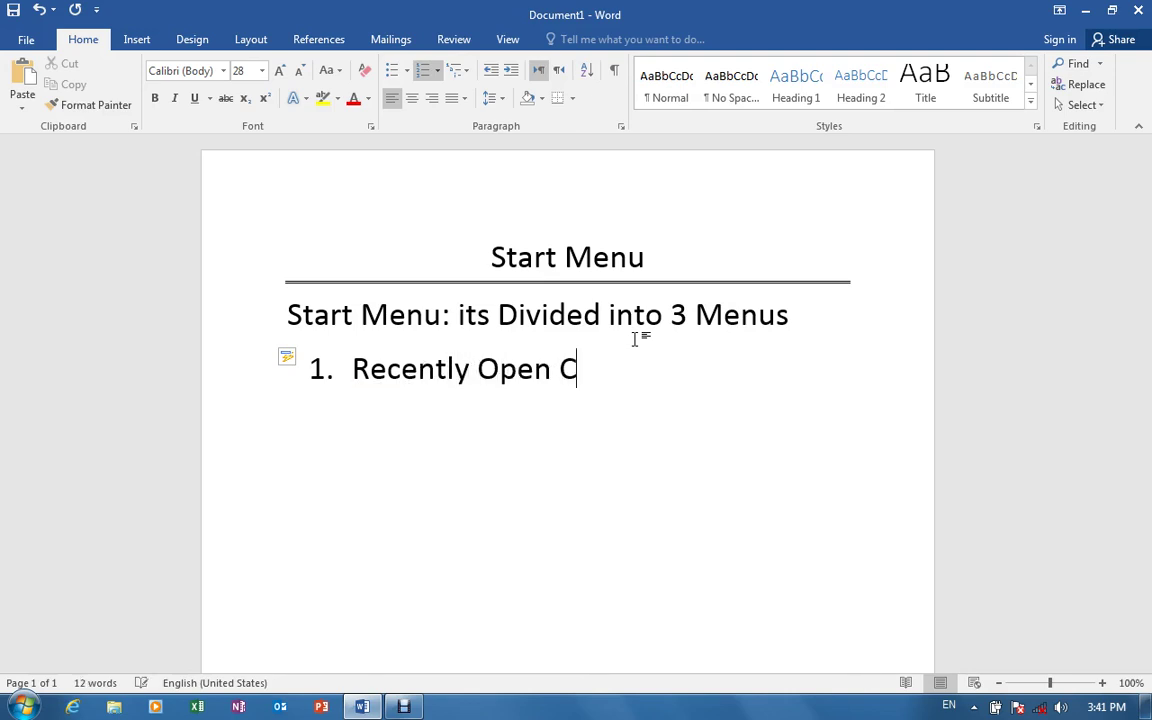
{"action": "type", "text": "olumn or Menu"}
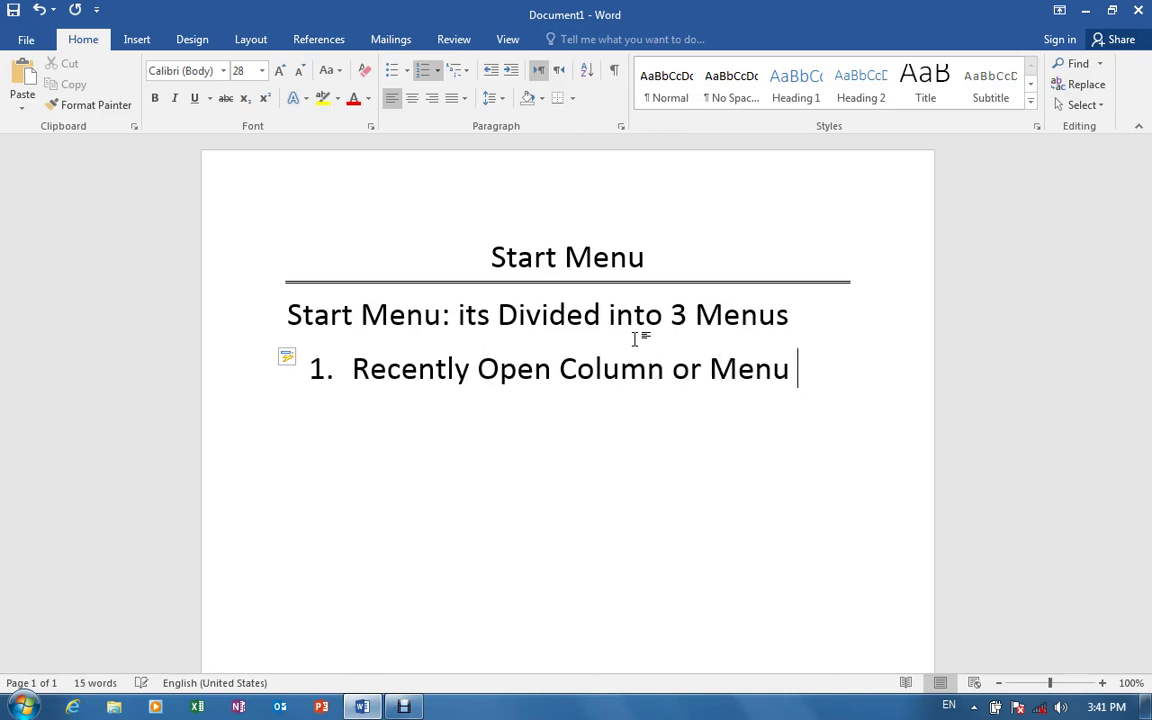
{"action": "type", "text": " Or li"}
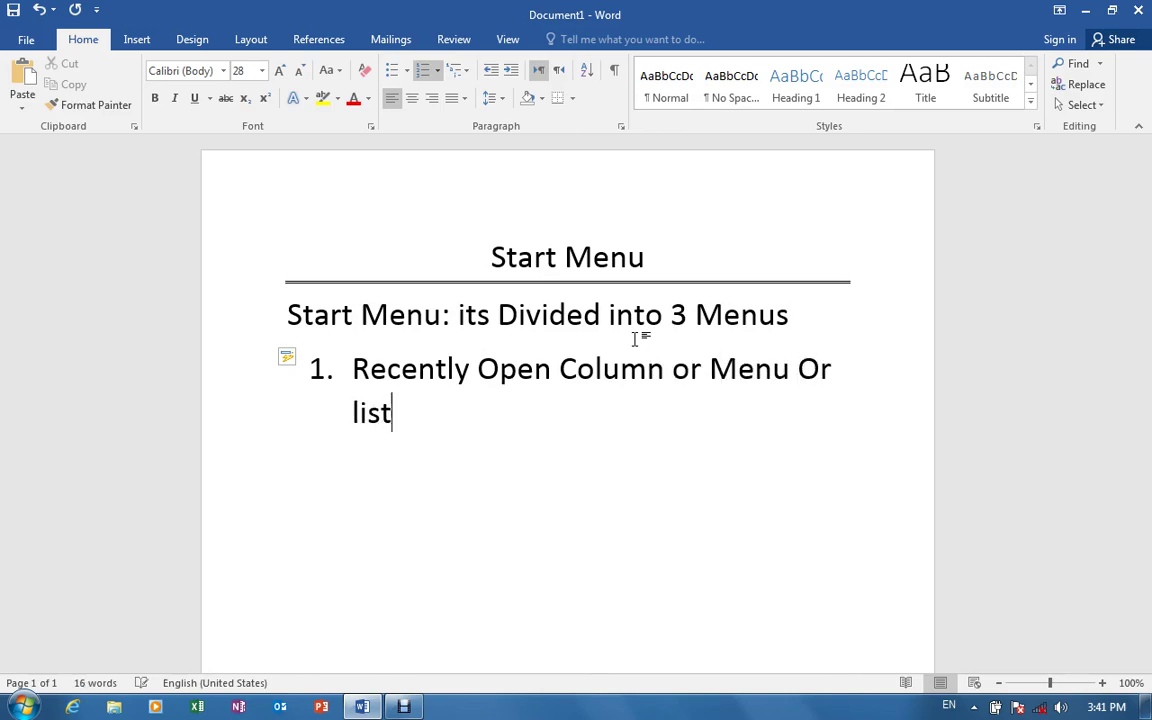
{"action": "type", "text": "st"}
Add "Control Panel Column or Menu or List" as the second item of the numbered list
{"action": "key", "text": "Return"}
{"action": "type", "text": "C"}
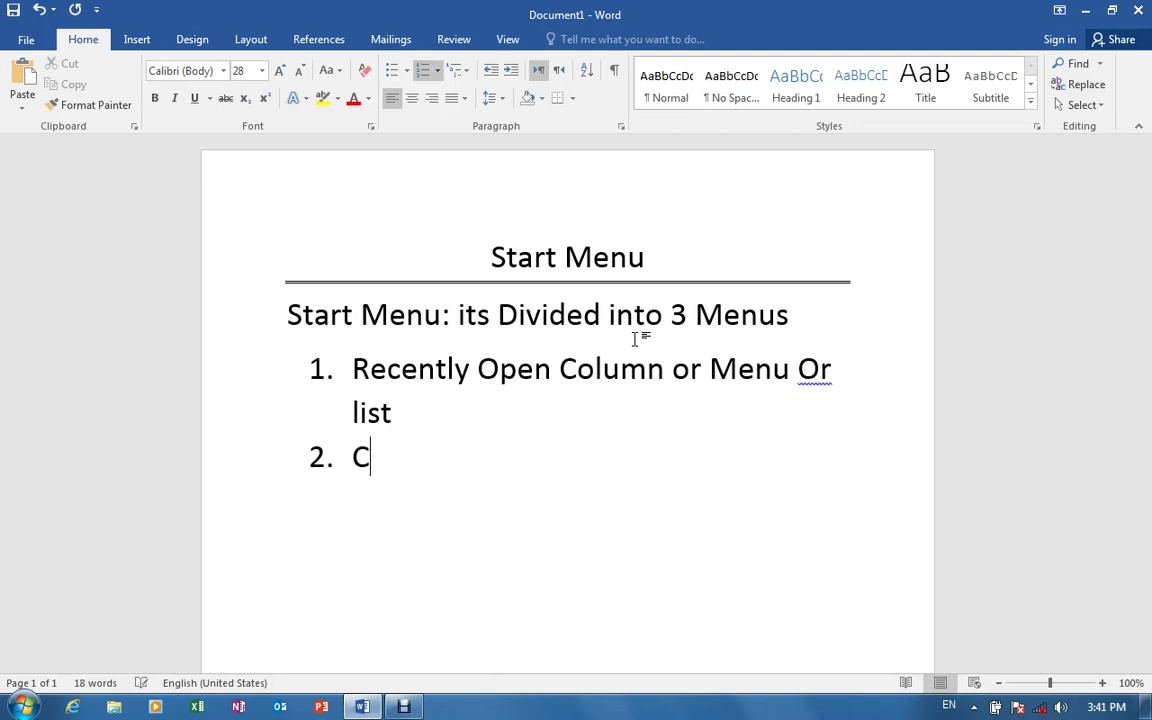
{"action": "type", "text": "ontrol P"}
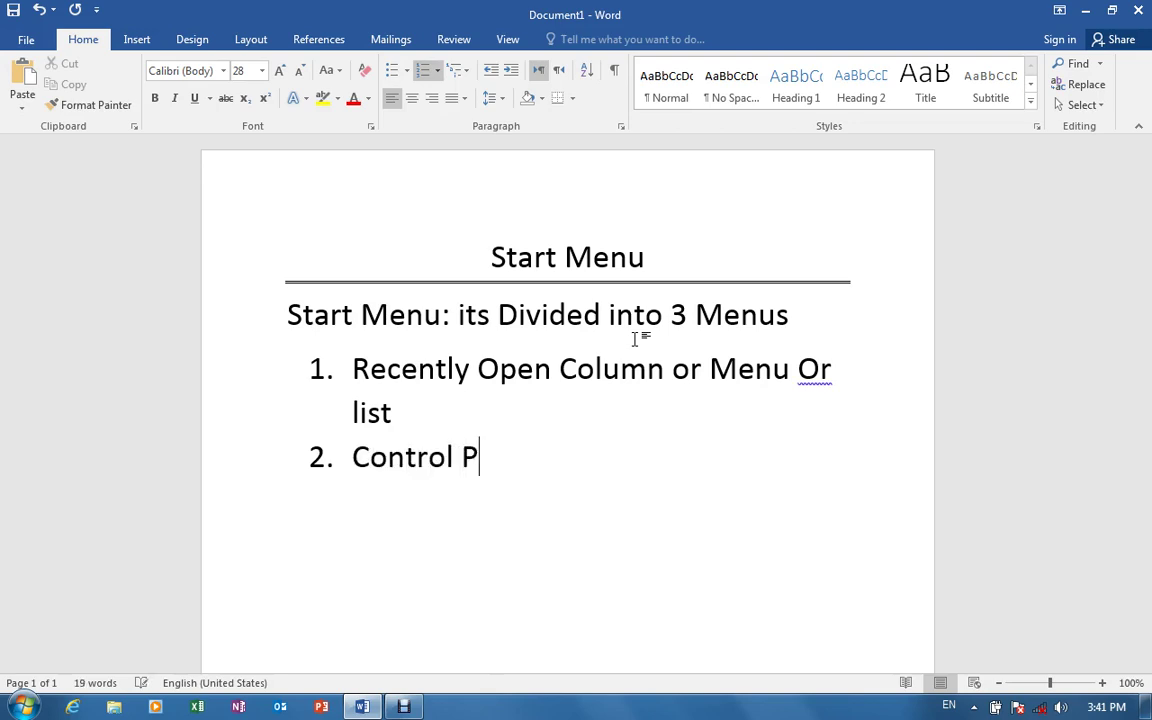
{"action": "type", "text": "anel Column "}
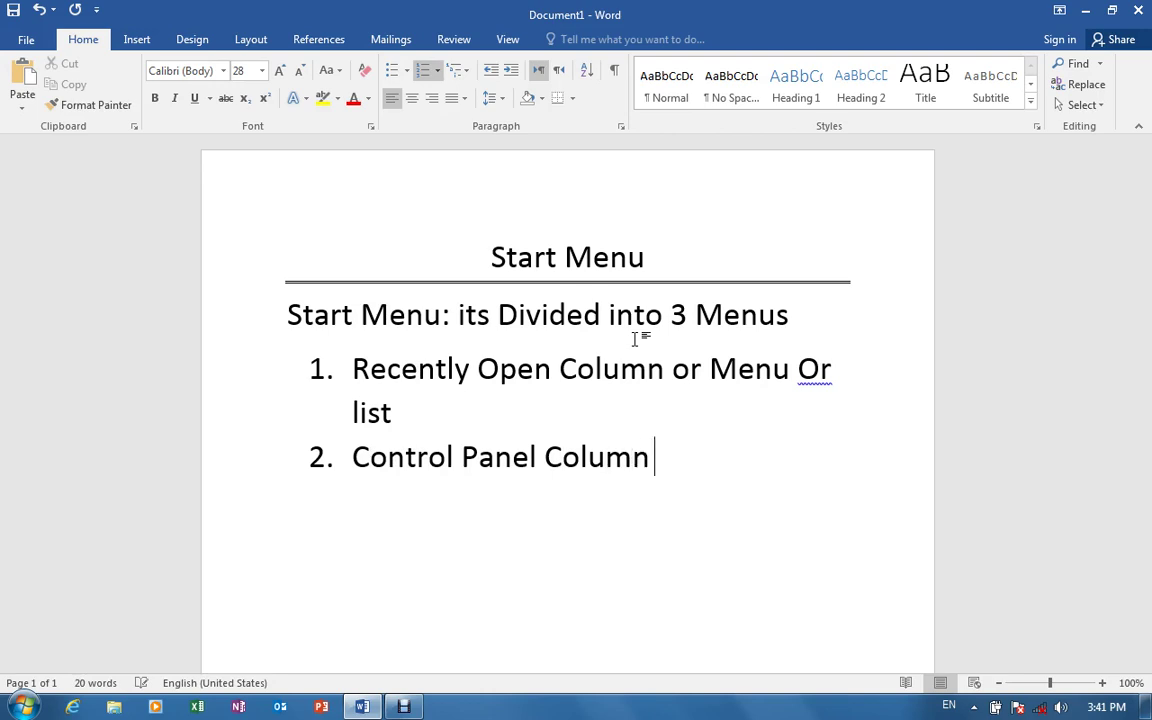
{"action": "type", "text": "or Menu or"}
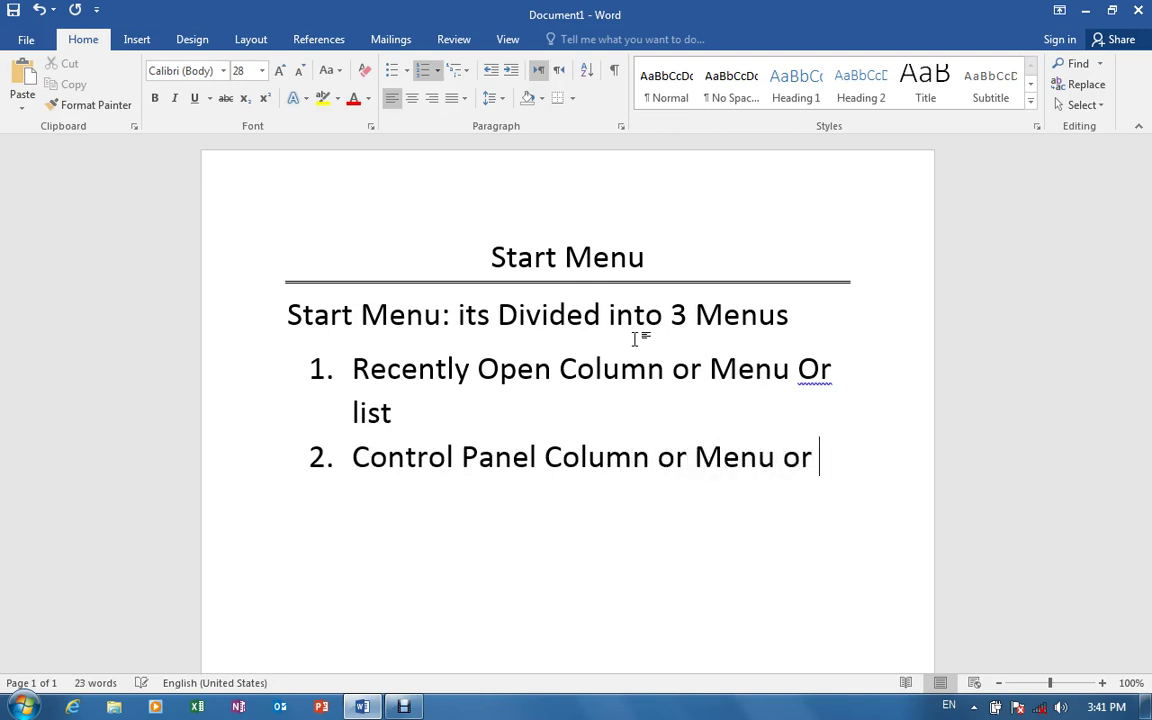
{"action": "type", "text": " List"}
Add "All Programes Column or Menu or List" as the third item and end the numbering on the line below
{"action": "key", "text": "Return"}
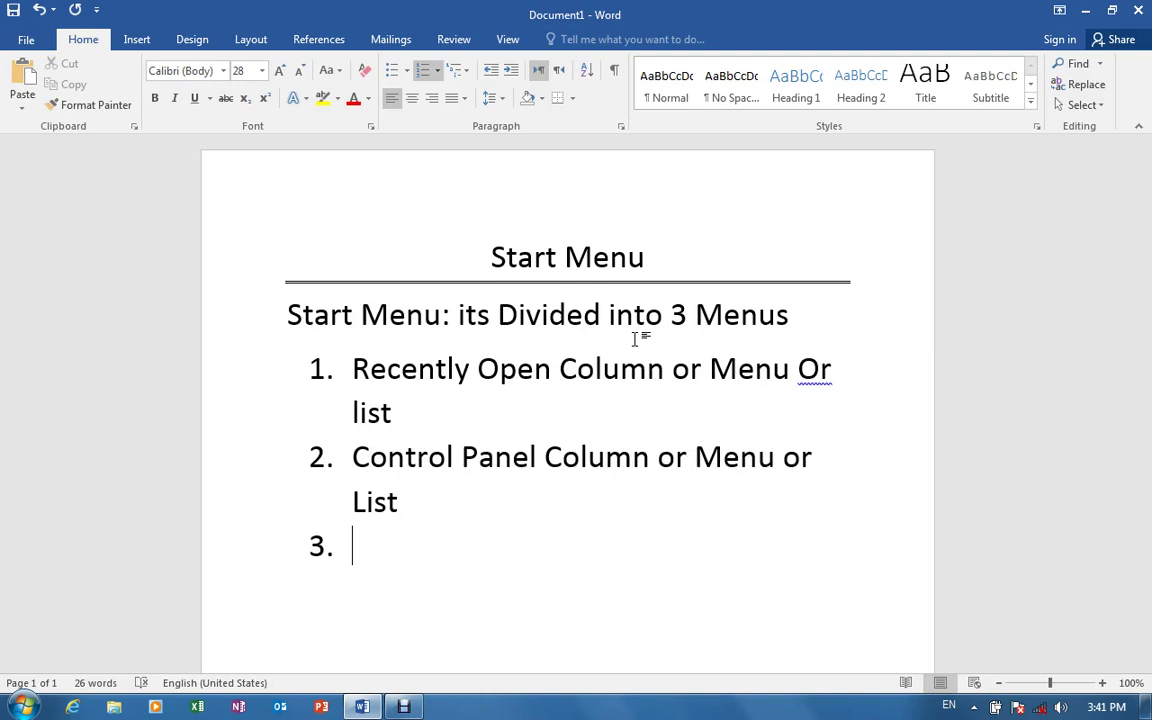
{"action": "type", "text": "All r"}
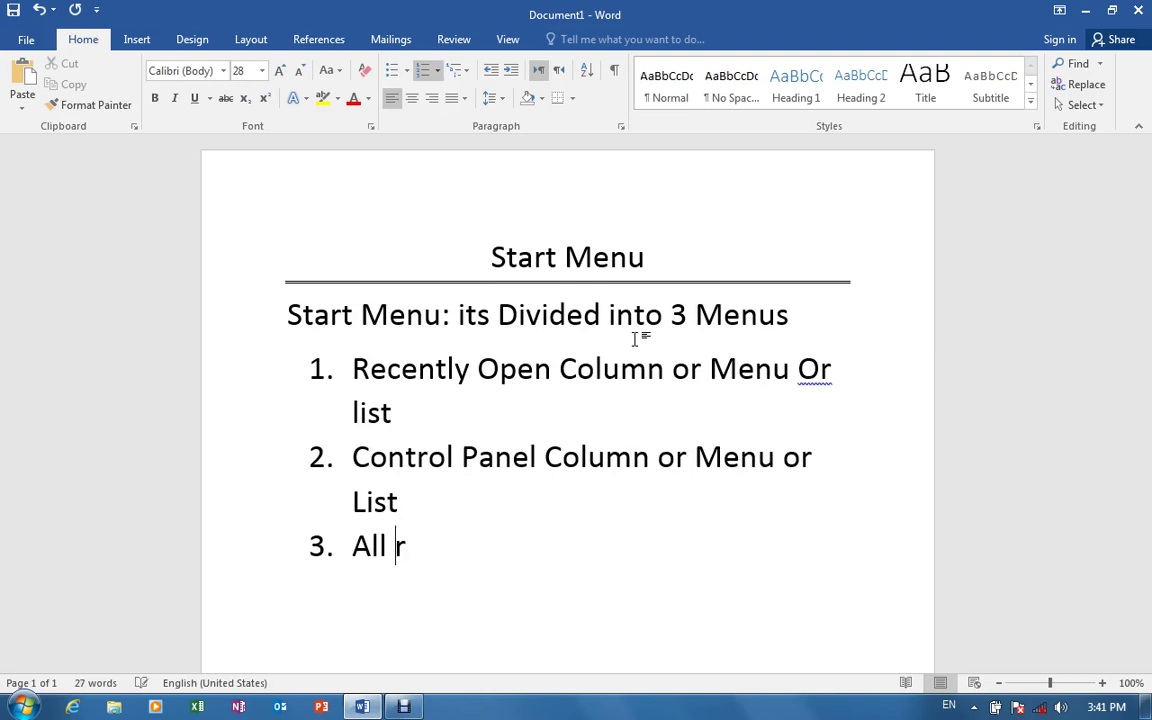
{"action": "type", "text": "l Pr"}
{"action": "key", "text": "BackSpace"}
{"action": "type", "text": "Program"}
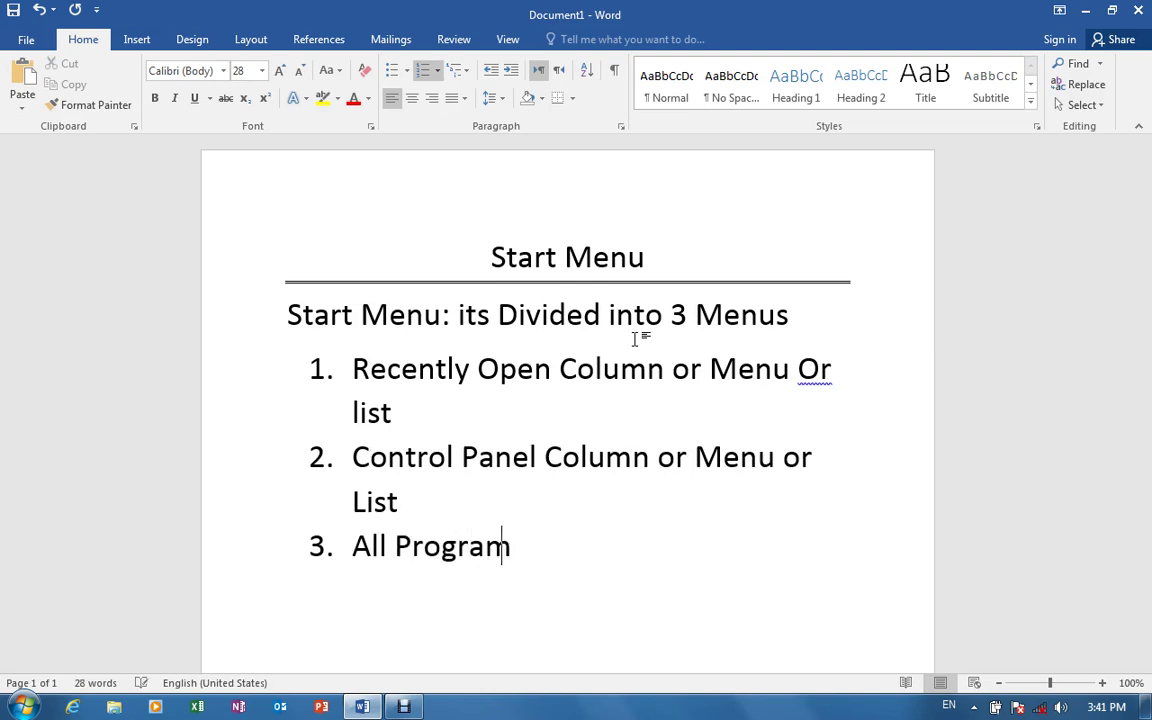
{"action": "type", "text": "es Column "}
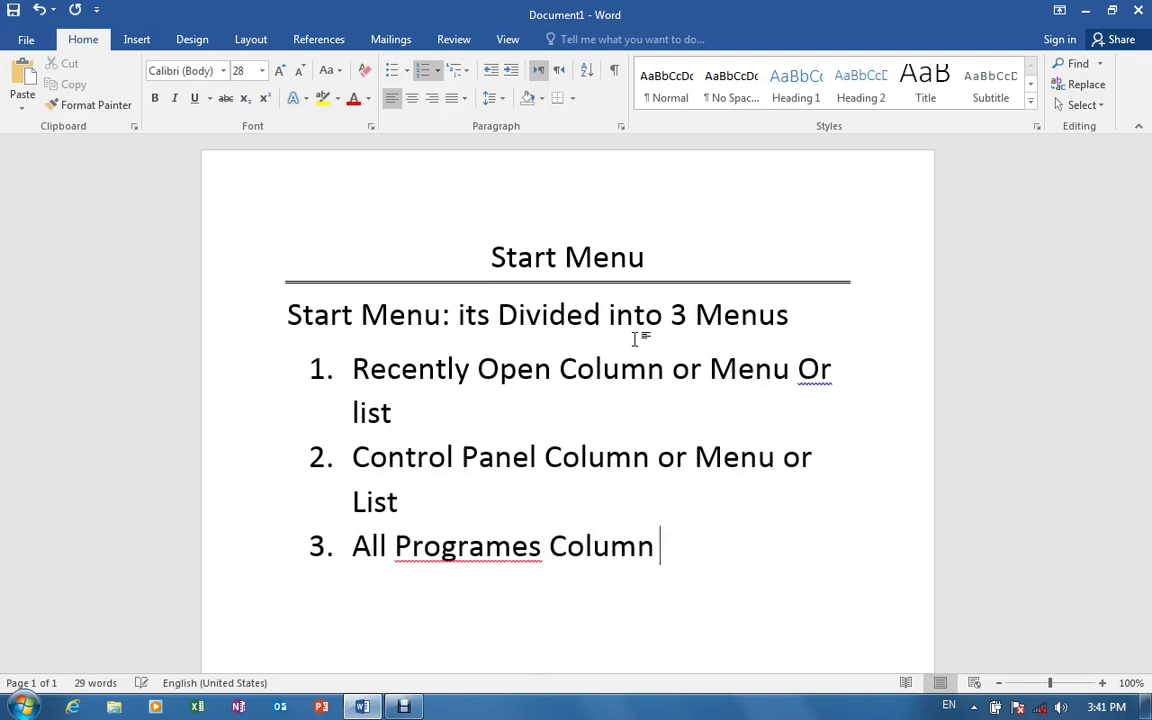
{"action": "type", "text": "or Menu or L"}
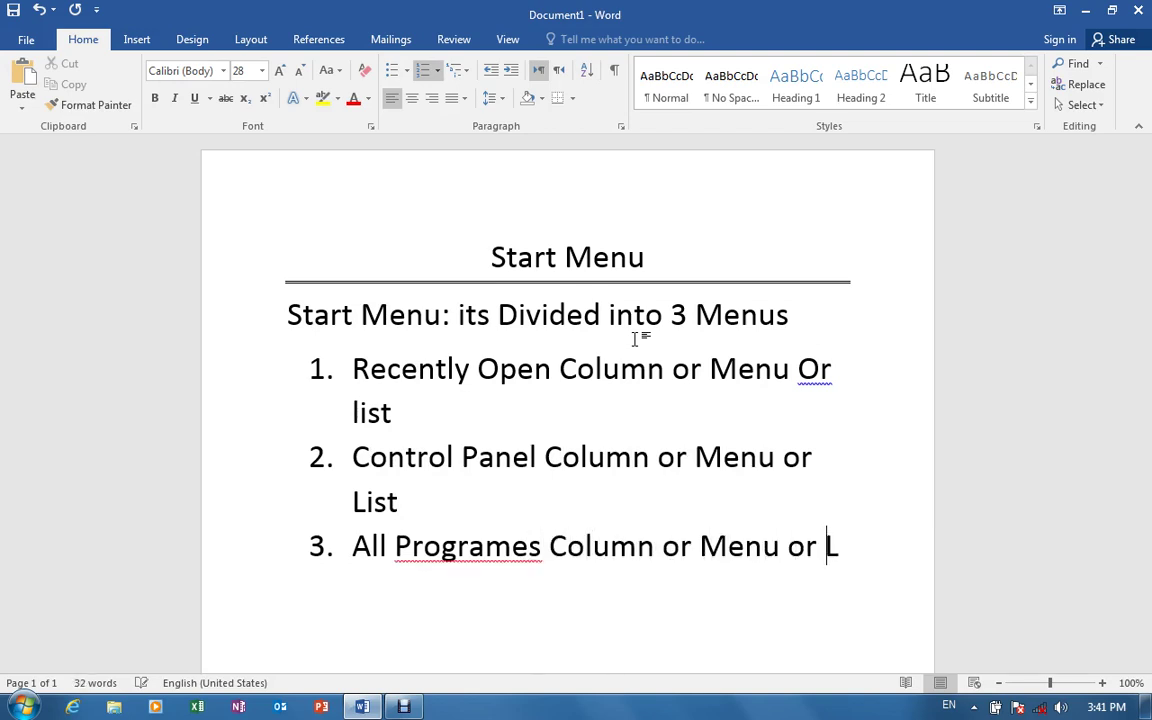
{"action": "type", "text": "ist"}
{"action": "key", "text": "Return"}
{"action": "key", "text": "BackSpace"}
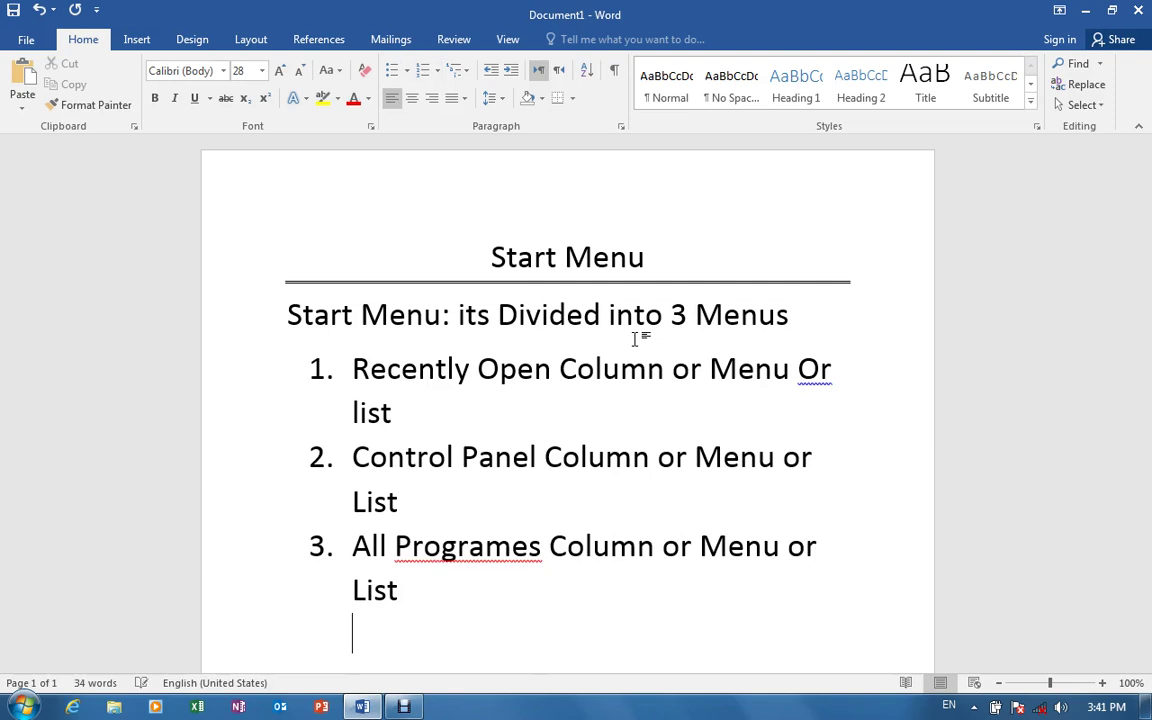
Open the Windows Start menu and examine its recently opened programs, the Control Panel recent items and the All Programs list
{"action": "left_click", "coordinate": [22, 707]}
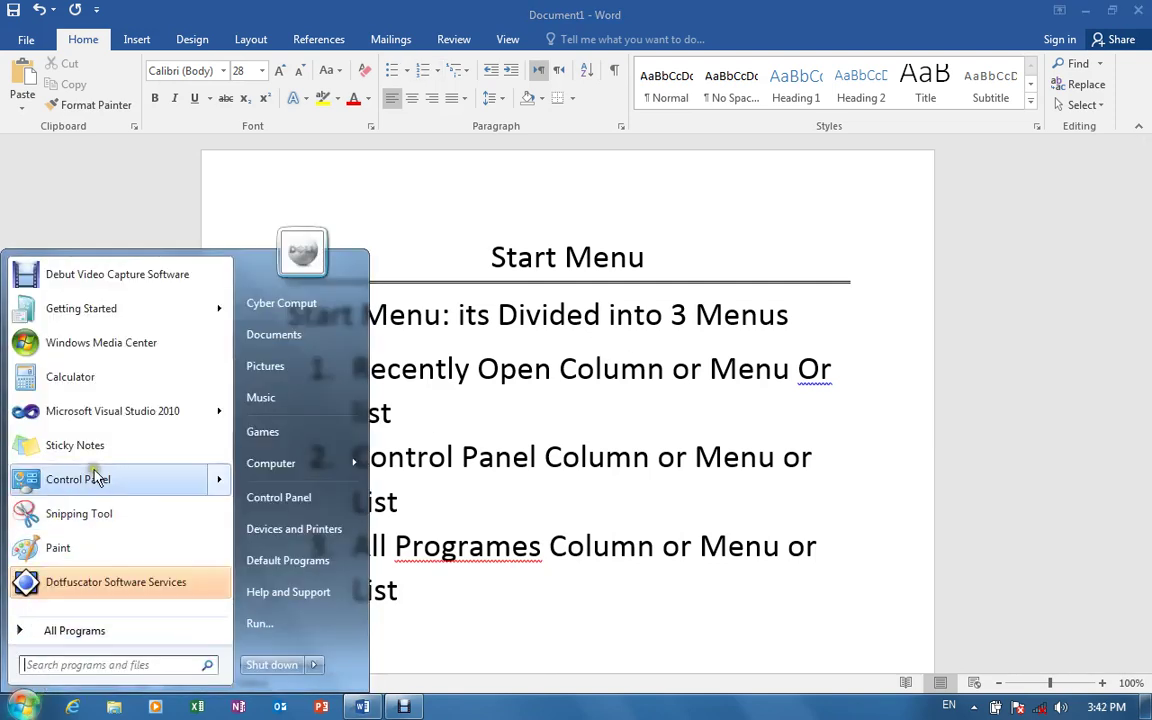
{"action": "mouse_move", "coordinate": [97, 479]}
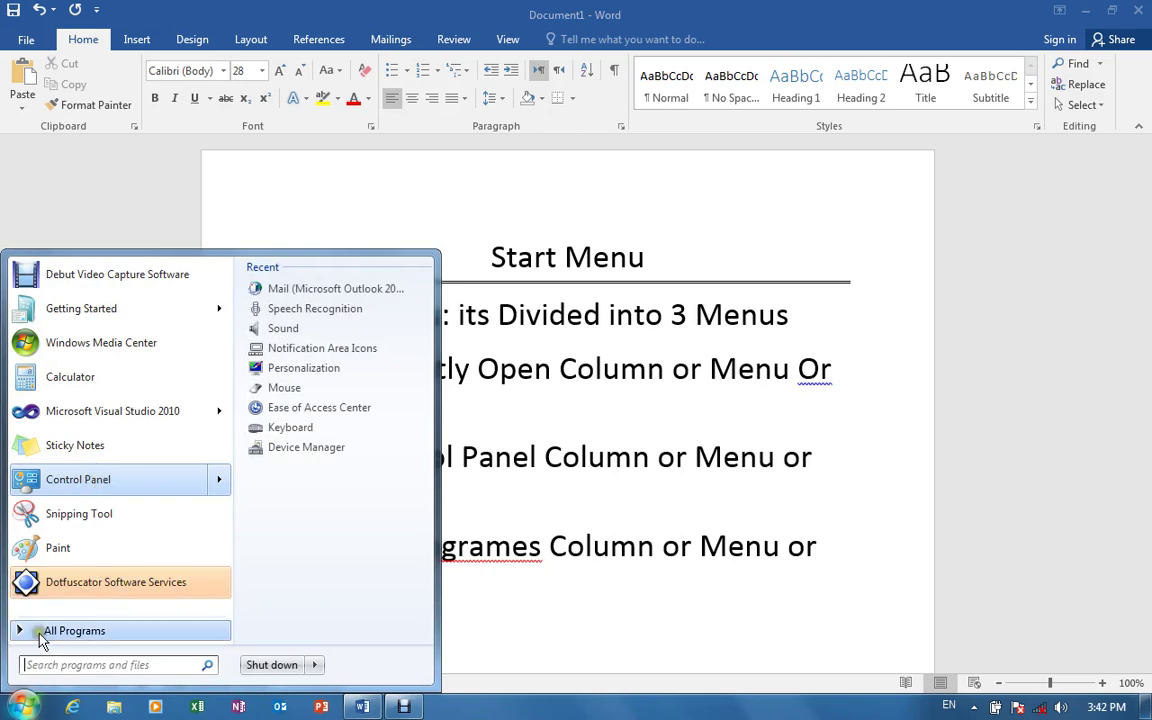
{"action": "left_click", "coordinate": [40, 632]}
{"action": "left_click", "coordinate": [40, 632]}
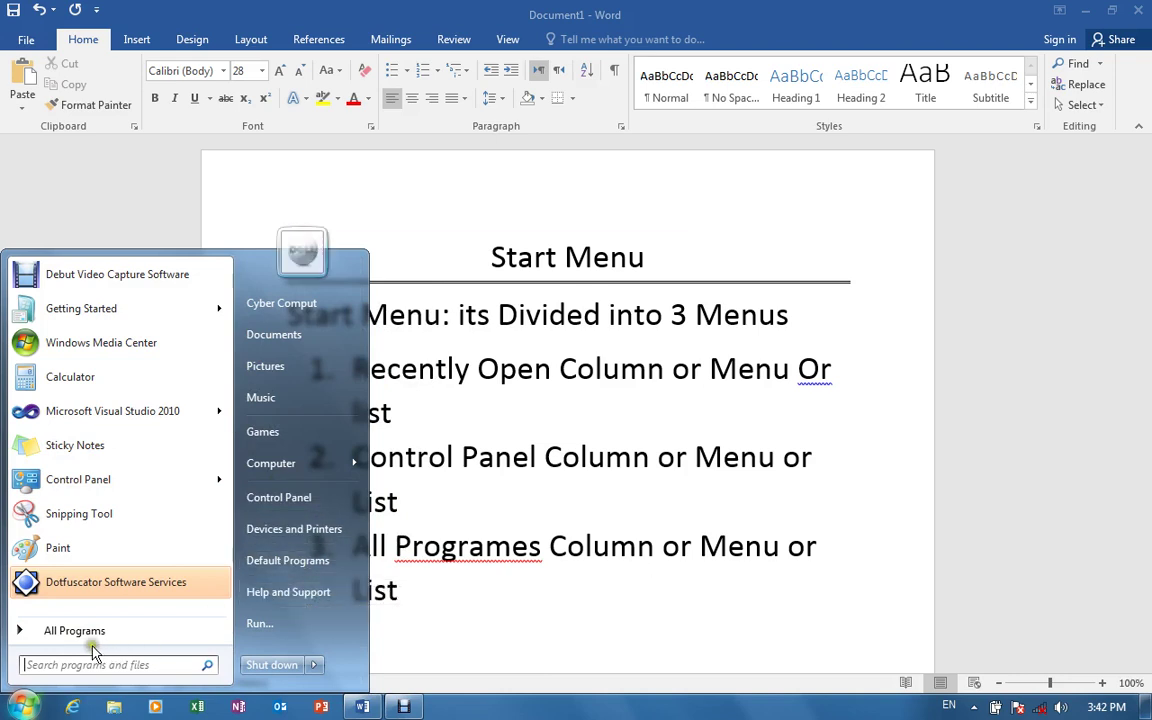
{"action": "left_click", "coordinate": [30, 631]}
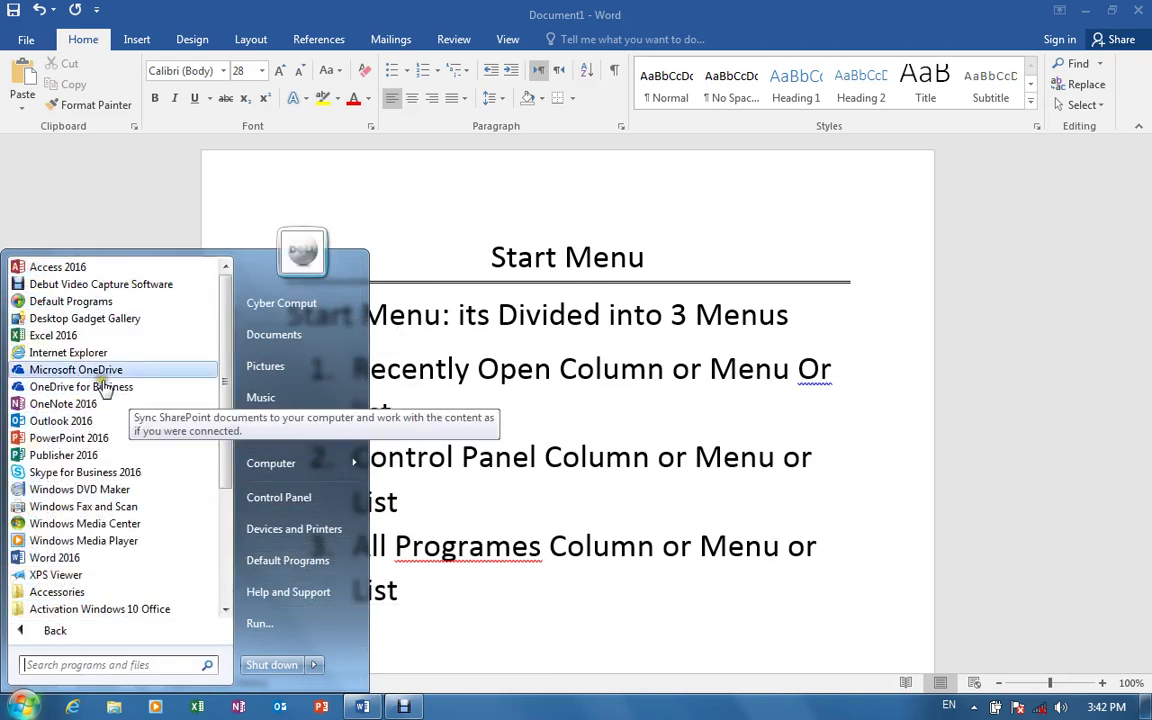
{"action": "left_click", "coordinate": [88, 630]}
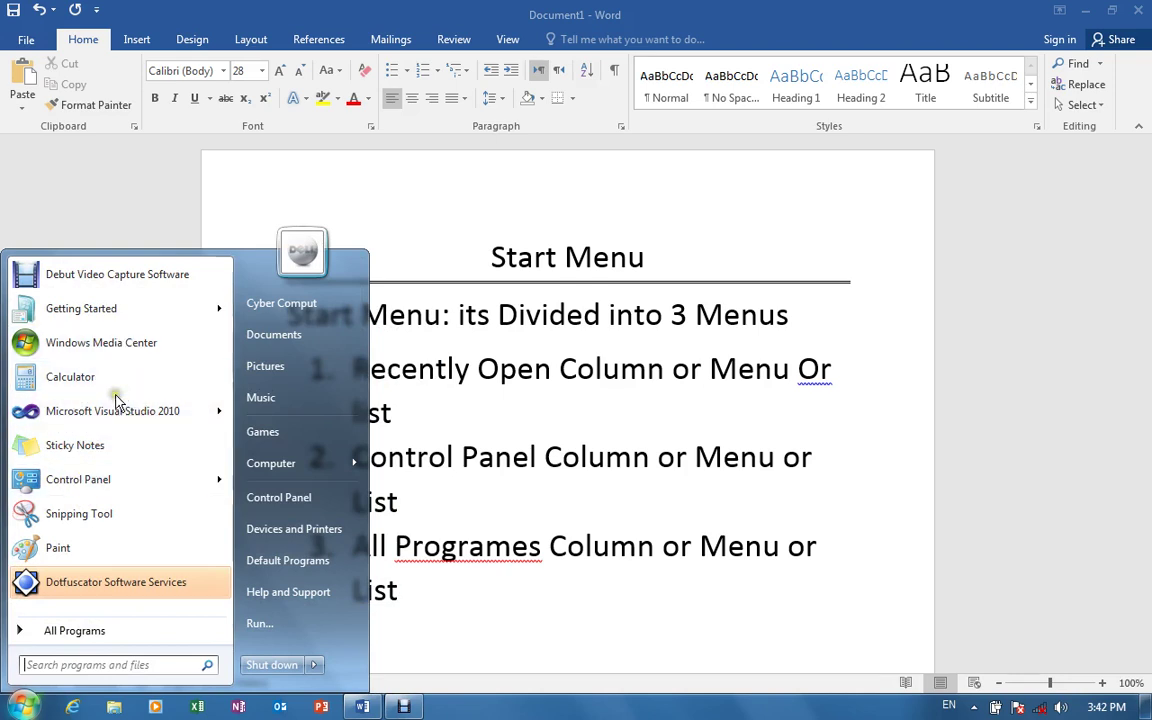
Open Control Panel from the Start menu, view all its items in a maximized window and close it
{"action": "mouse_move", "coordinate": [117, 404]}
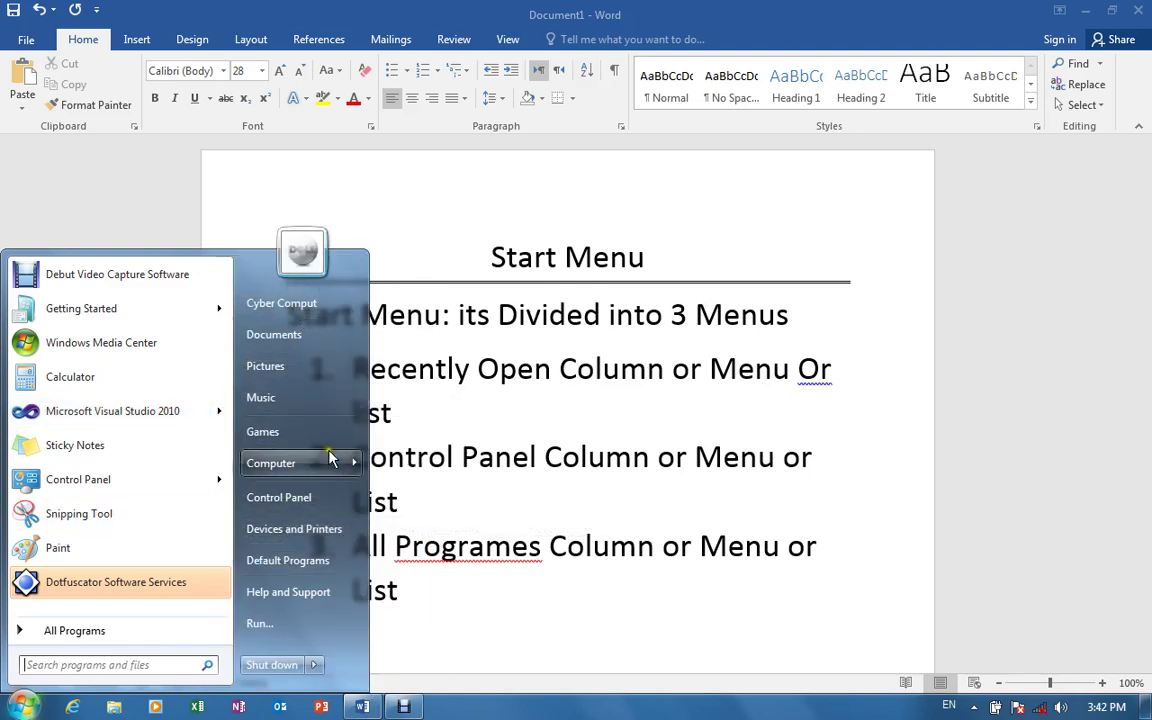
{"action": "left_click", "coordinate": [311, 498]}
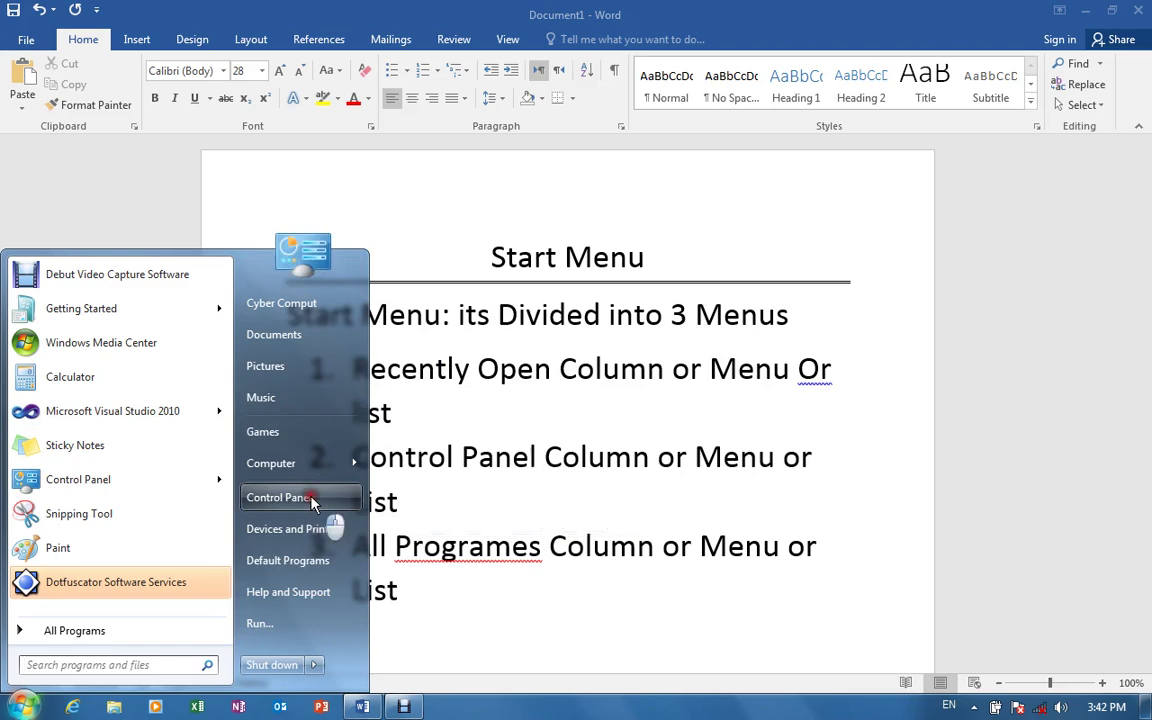
{"action": "double_click", "coordinate": [726, 101]}
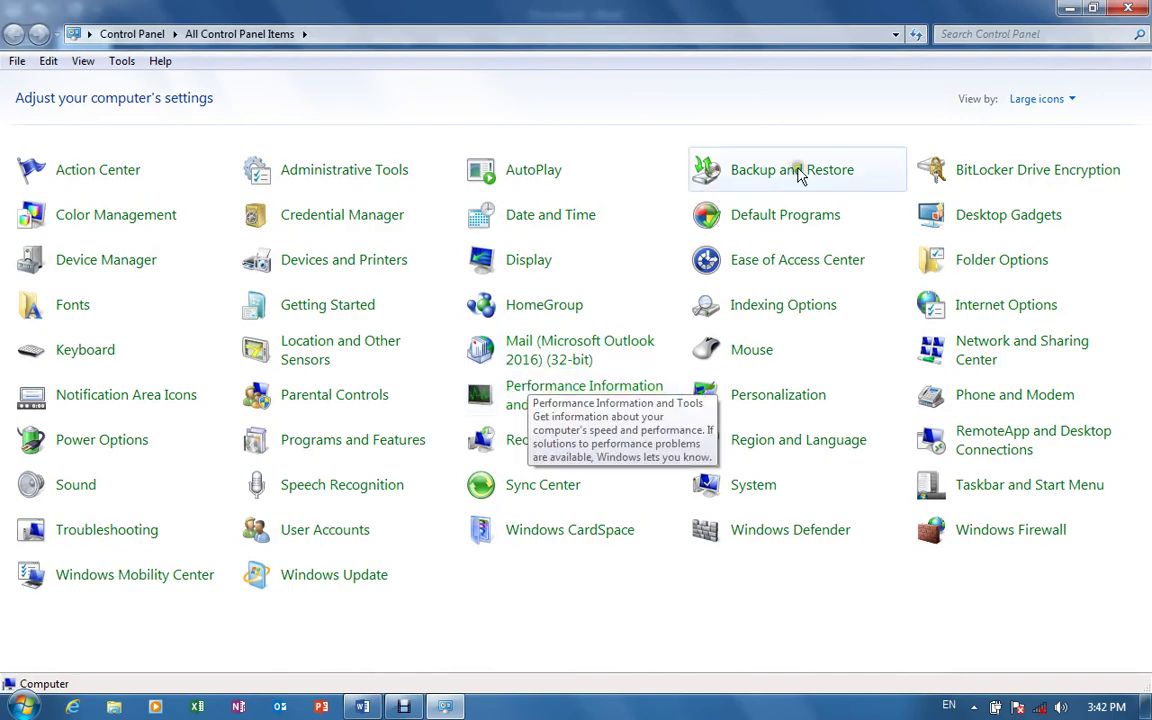
{"action": "left_click", "coordinate": [1128, 8]}
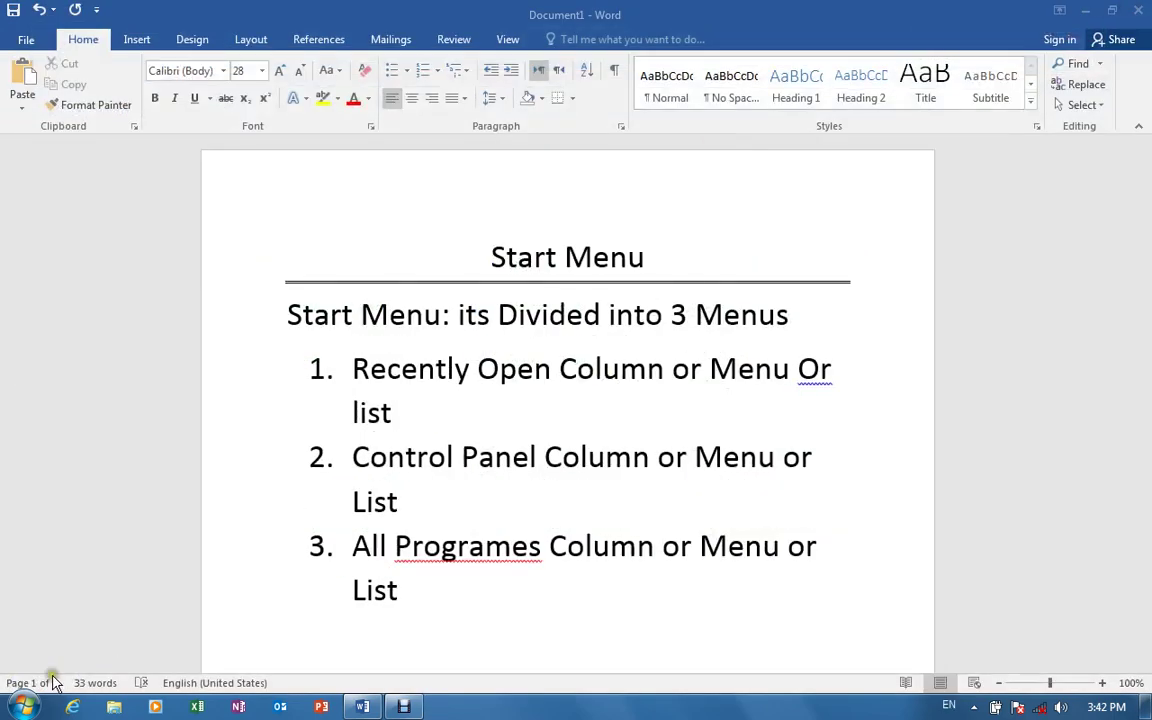
Open the Start menu's All Programs list, search for "Notepad" and clear the search text
{"action": "left_click", "coordinate": [22, 705]}
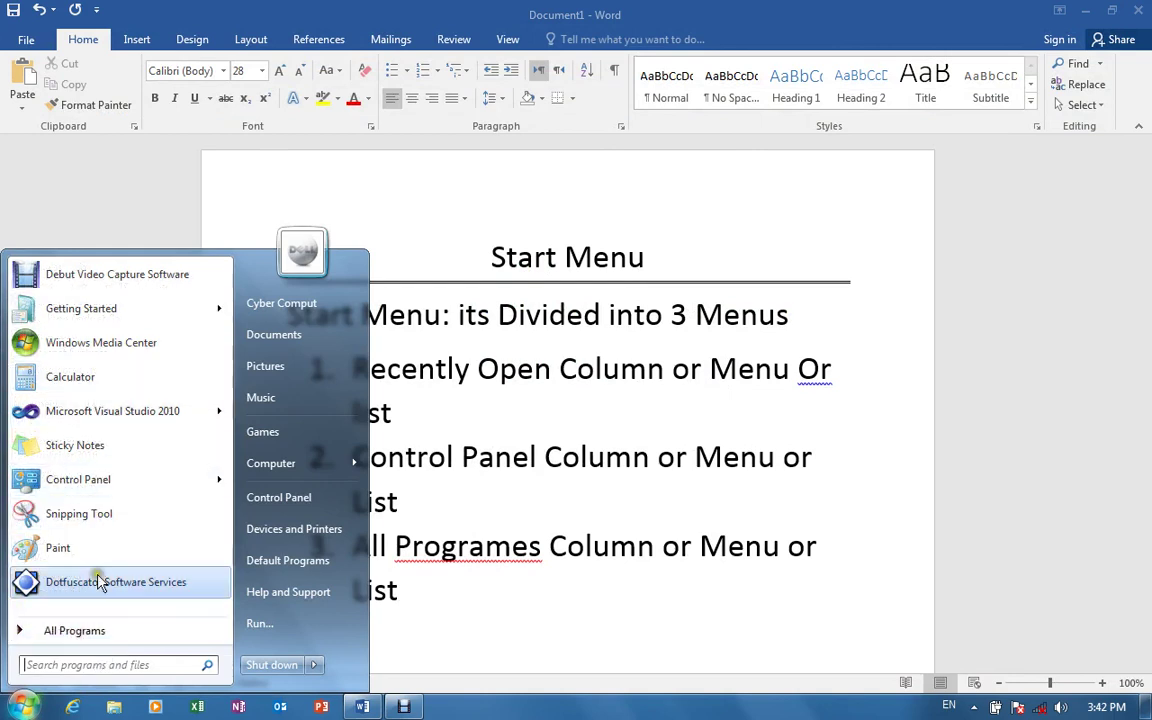
{"action": "left_click", "coordinate": [78, 628]}
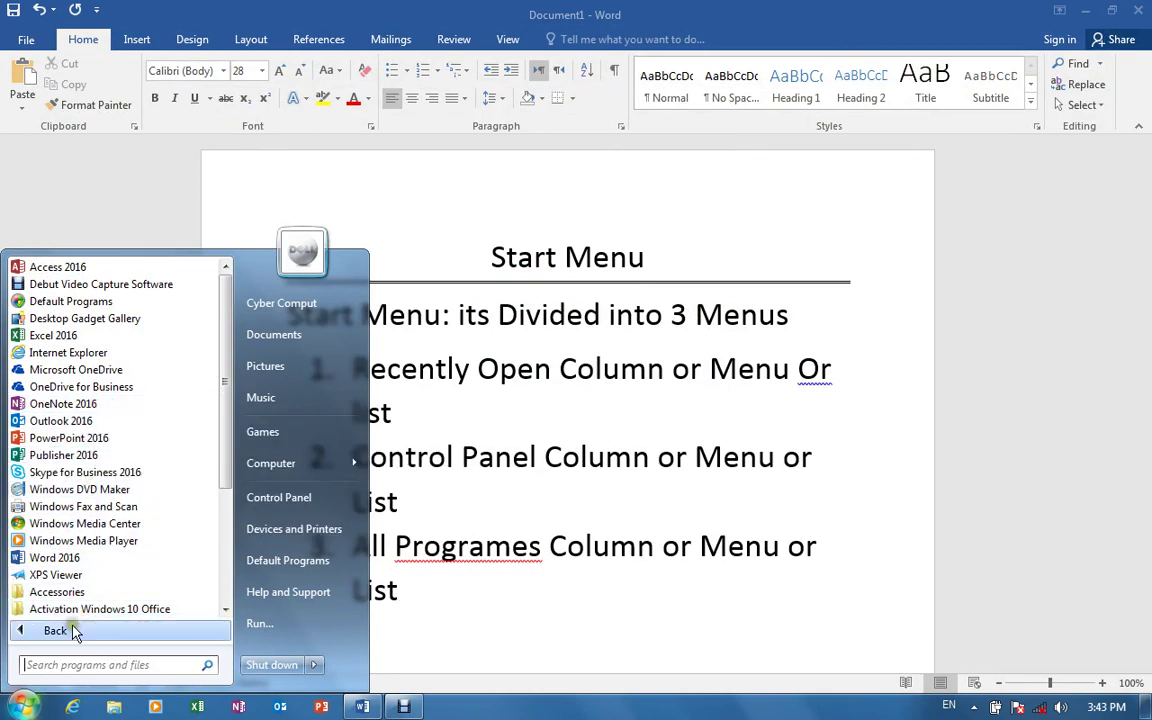
{"action": "left_click", "coordinate": [66, 666]}
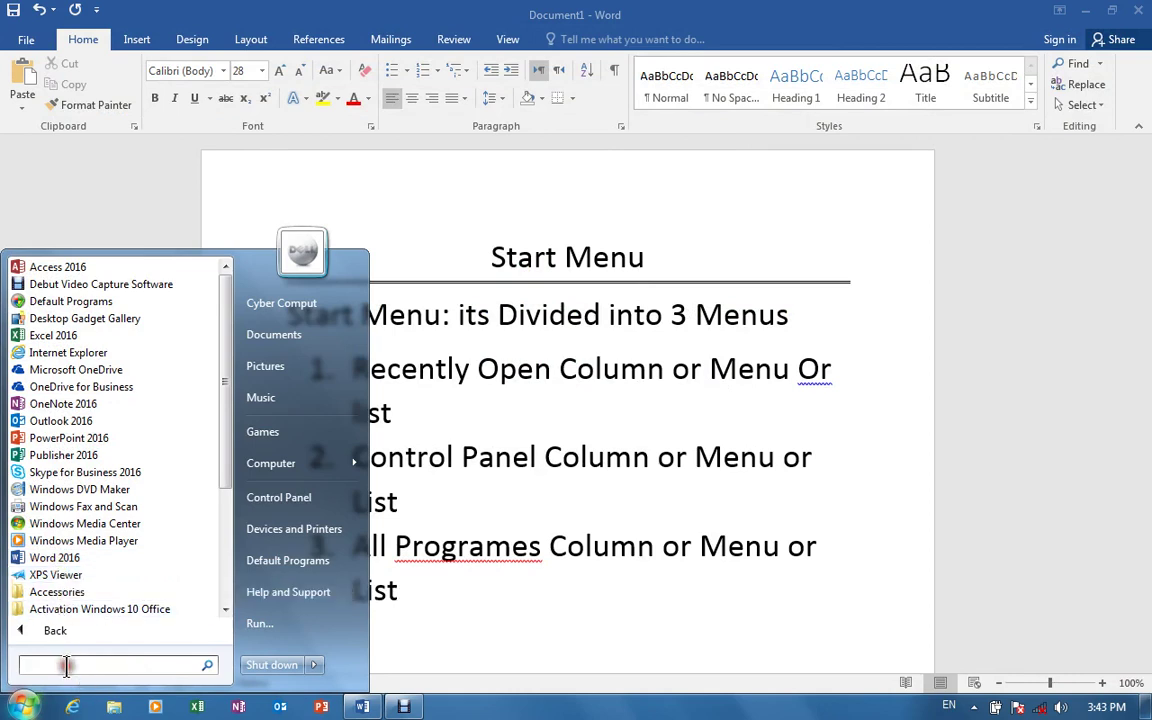
{"action": "type", "text": "Notepad"}
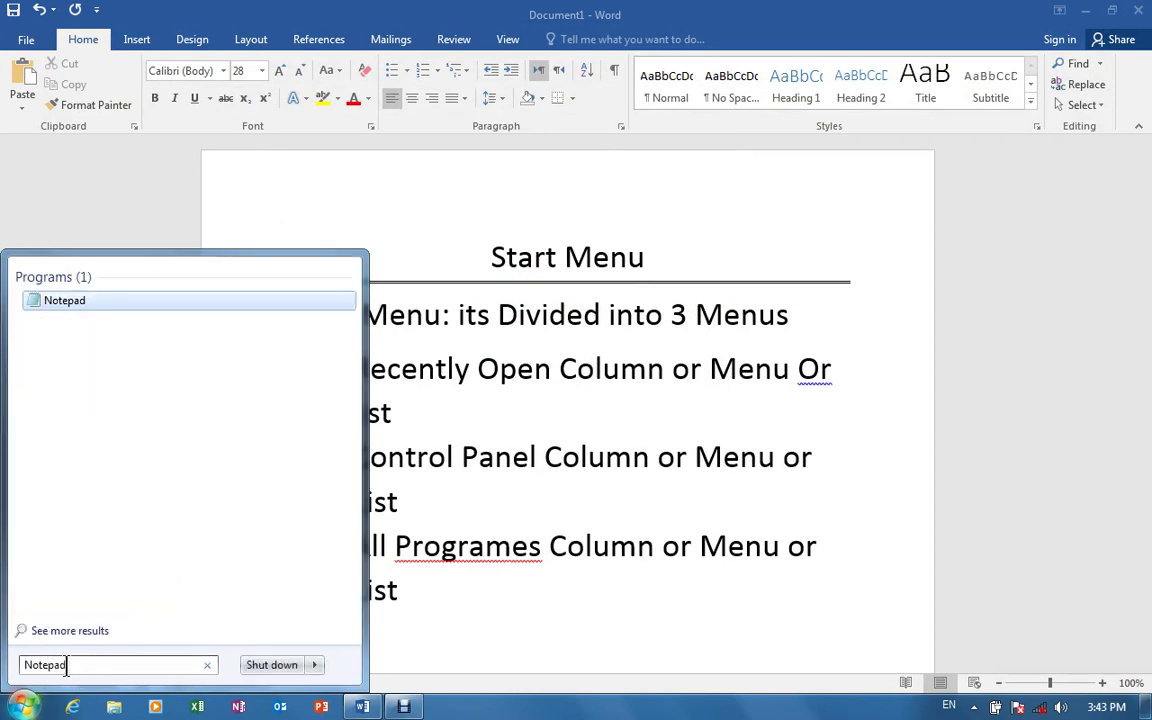
{"action": "key", "text": "BackSpace"}
{"action": "key", "text": "BackSpace"}
{"action": "key", "text": "BackSpace"}
{"action": "key", "text": "BackSpace"}
{"action": "key", "text": "BackSpace"}
{"action": "key", "text": "BackSpace"}
{"action": "key", "text": "BackSpace"}
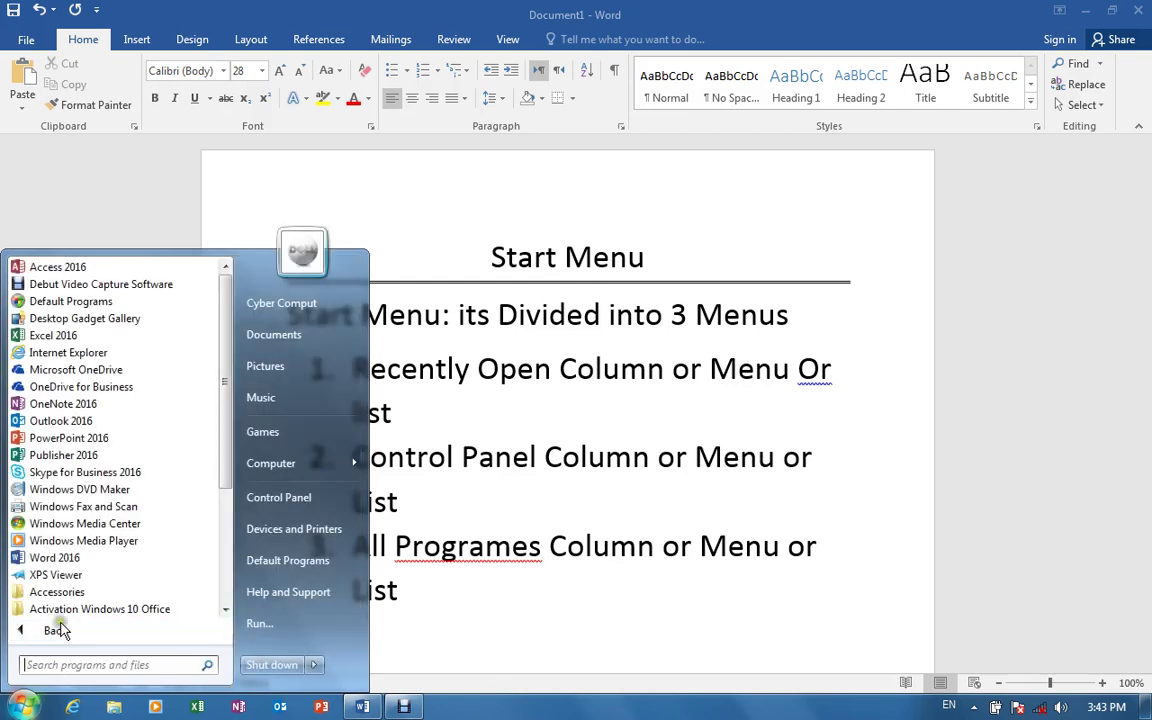
Locate Notepad in the Accessories folder of All Programs, return to the main list and close the Start menu
{"action": "left_click", "coordinate": [47, 594]}
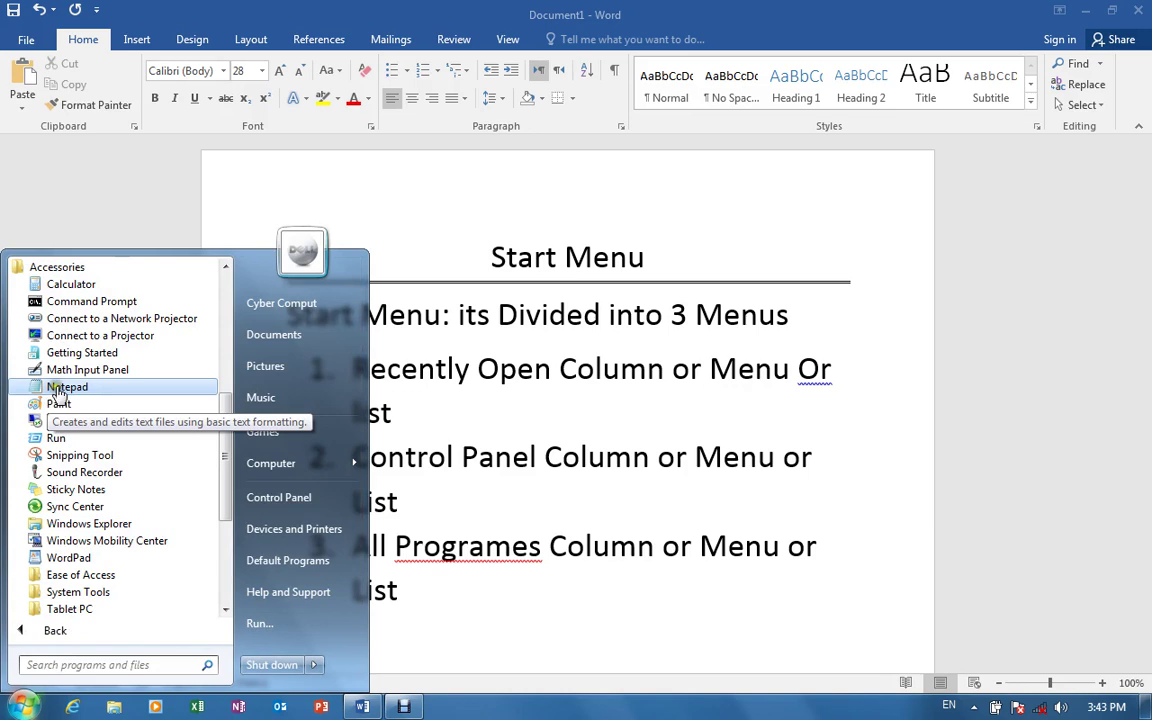
{"action": "left_click", "coordinate": [52, 630]}
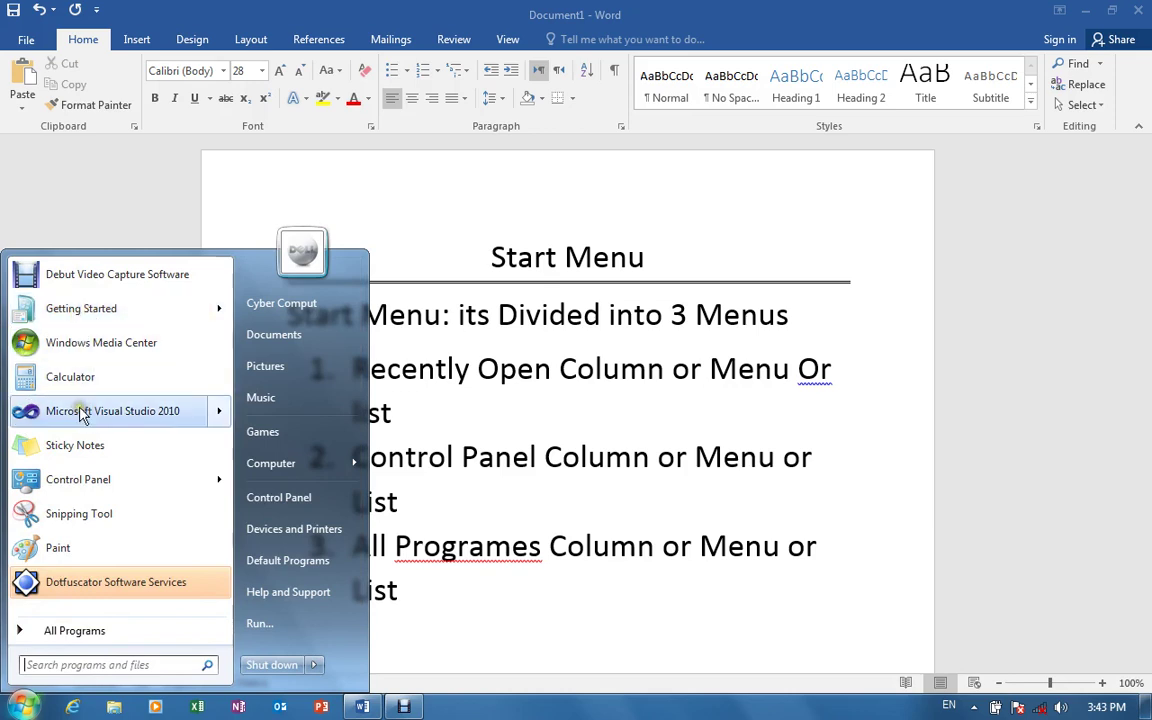
{"action": "left_click", "coordinate": [668, 400]}
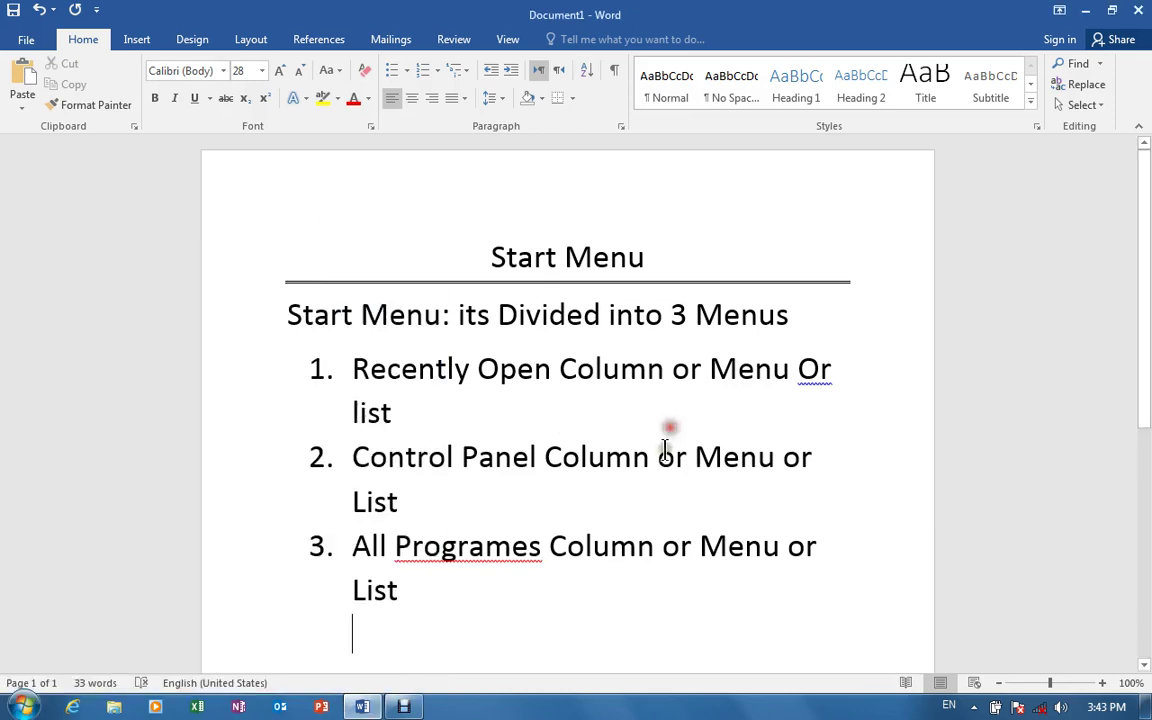
Minimize the Word document, open Taskbar and Start Menu Properties at the Start Menu settings and compare them with the Start menu
{"action": "left_click", "coordinate": [1085, 10]}
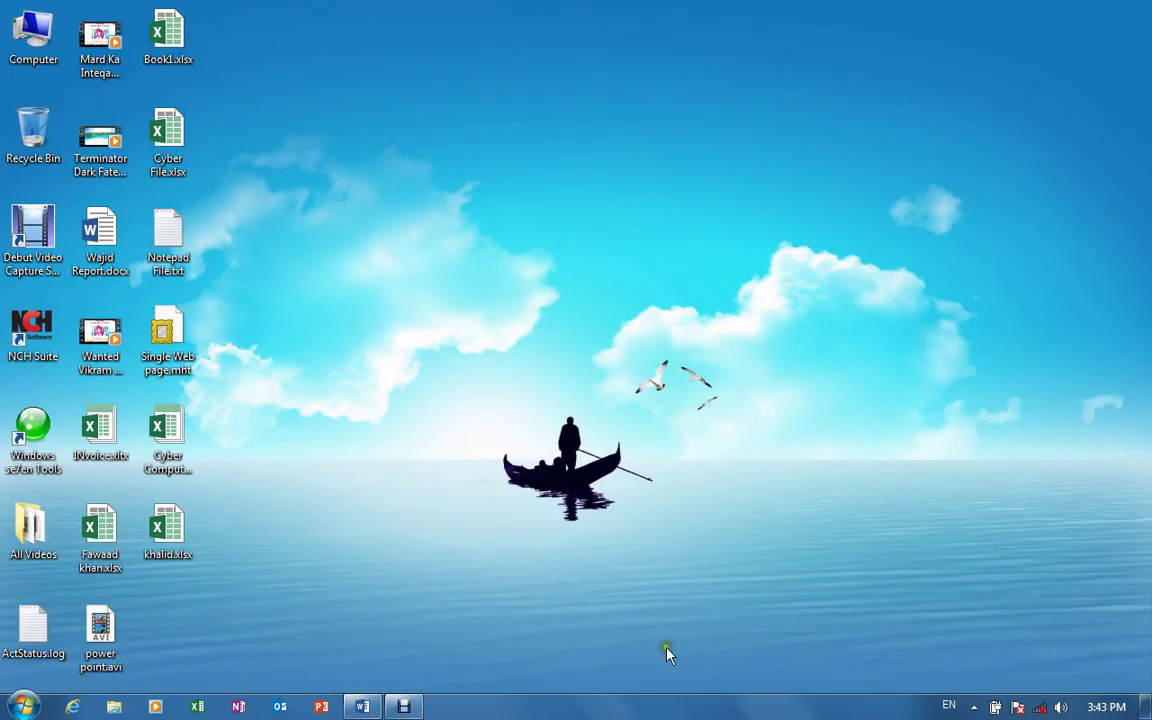
{"action": "right_click", "coordinate": [576, 707]}
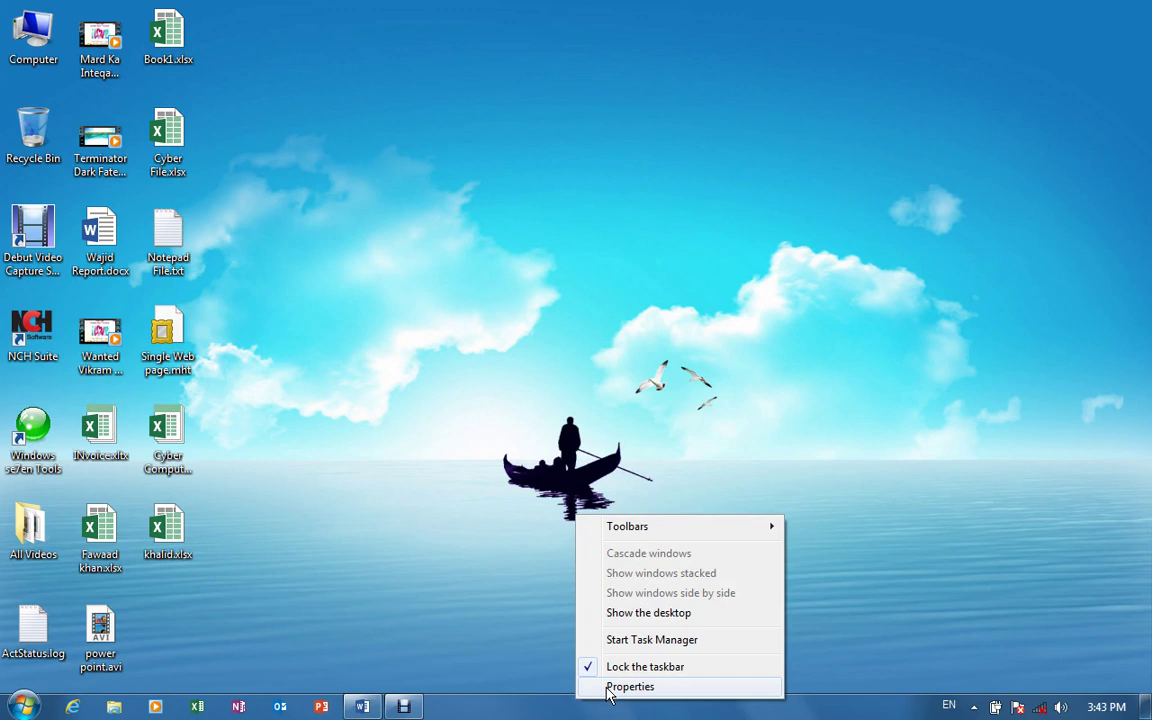
{"action": "left_click", "coordinate": [609, 688]}
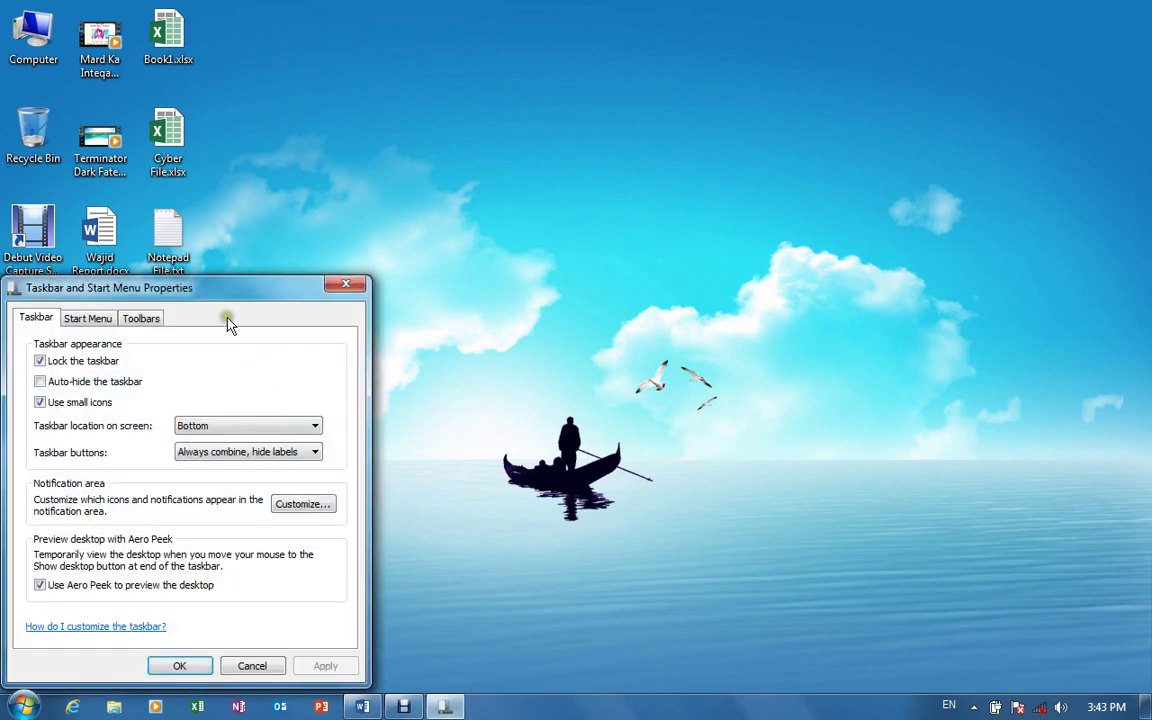
{"action": "left_click_drag", "start_coordinate": [228, 290], "coordinate": [674, 159]}
{"action": "left_click", "coordinate": [556, 188]}
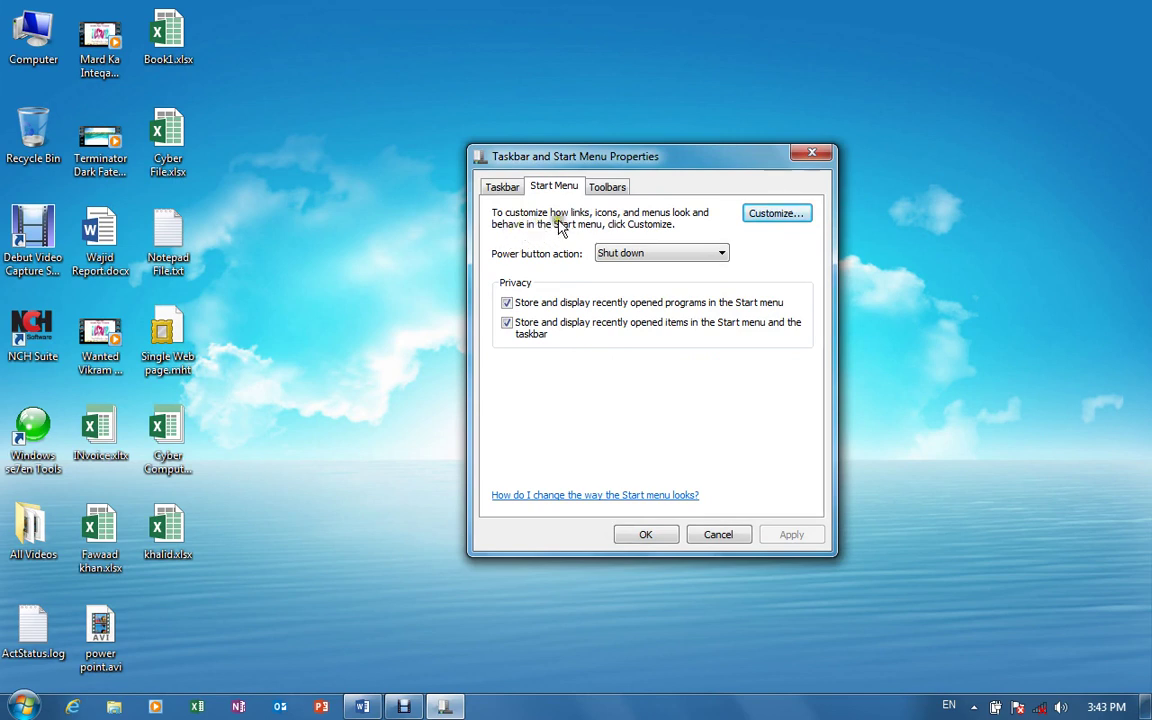
{"action": "left_click", "coordinate": [753, 215]}
{"action": "left_click", "coordinate": [769, 218]}
{"action": "left_click", "coordinate": [30, 707]}
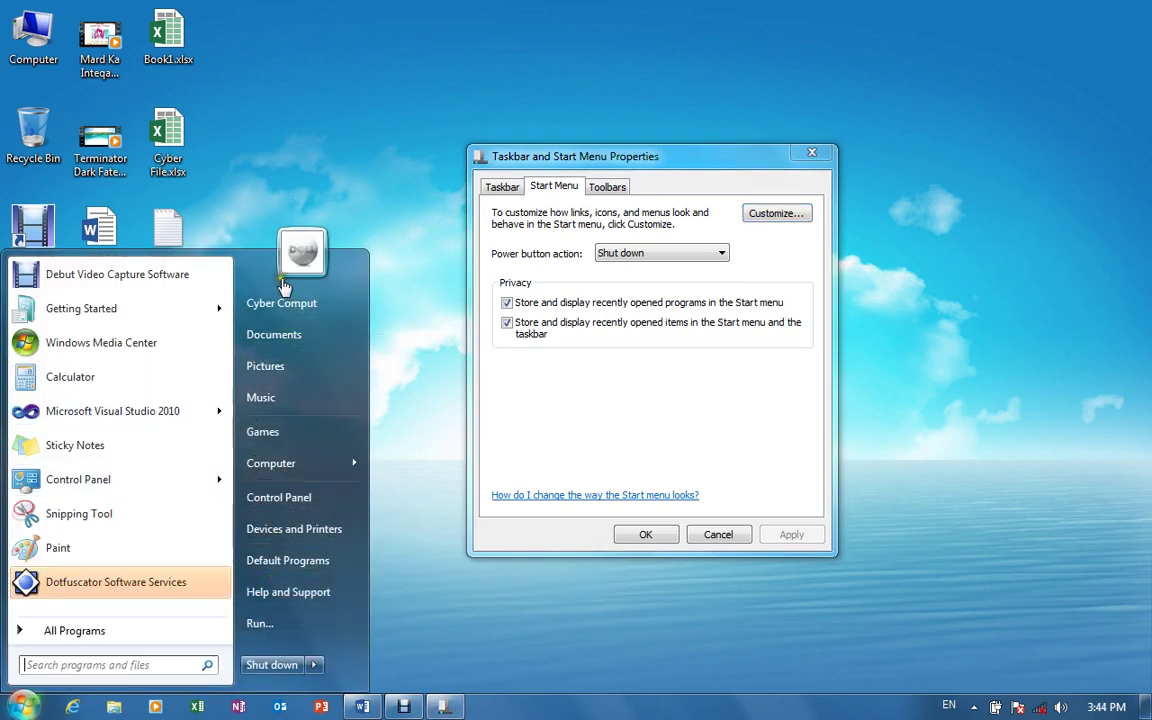
{"action": "left_click", "coordinate": [784, 215]}
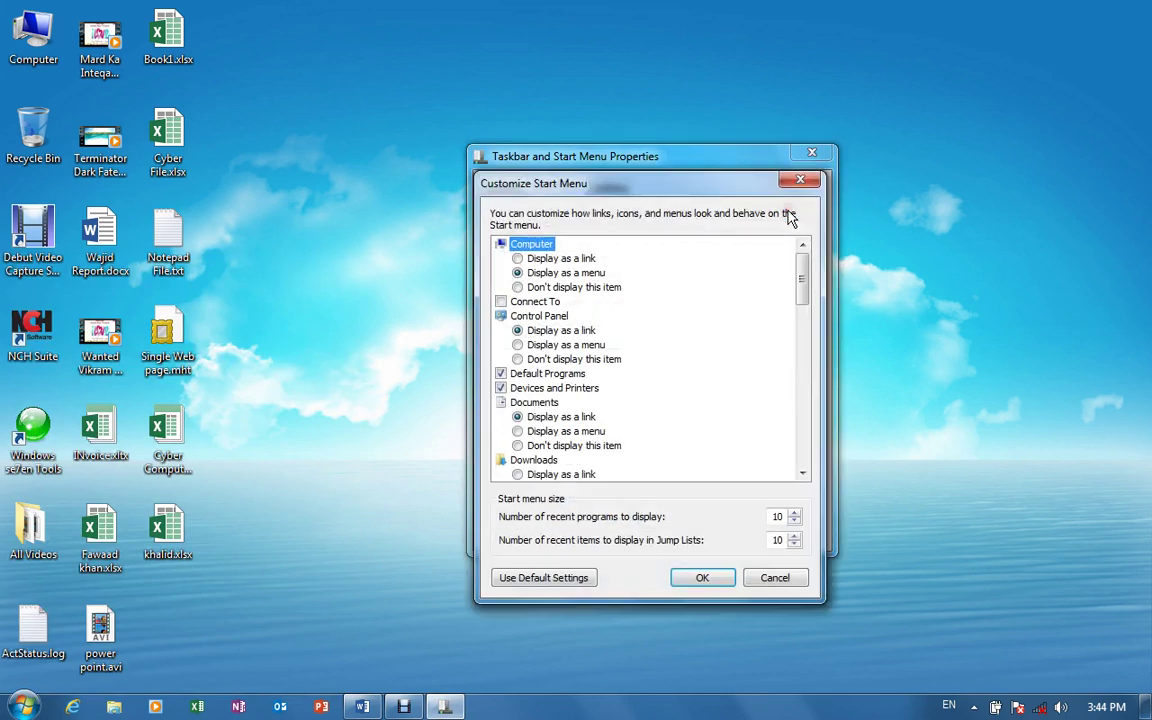
{"action": "left_click", "coordinate": [518, 274]}
{"action": "left_click", "coordinate": [549, 273]}
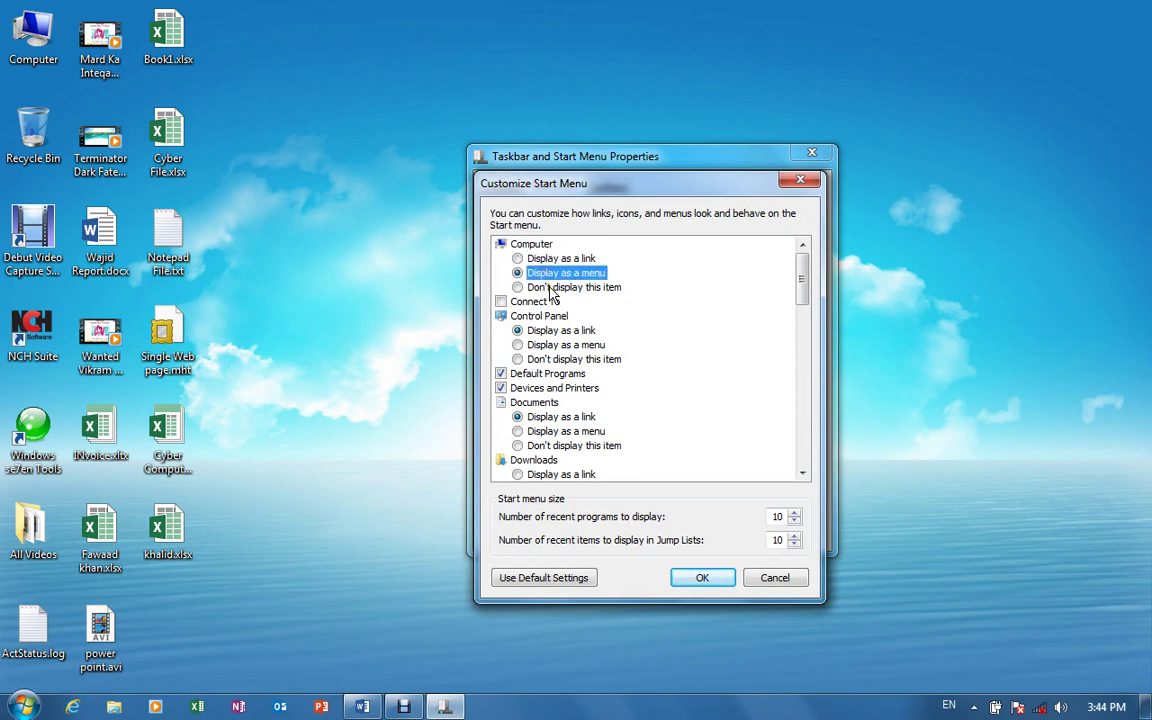
{"action": "left_click", "coordinate": [521, 259]}
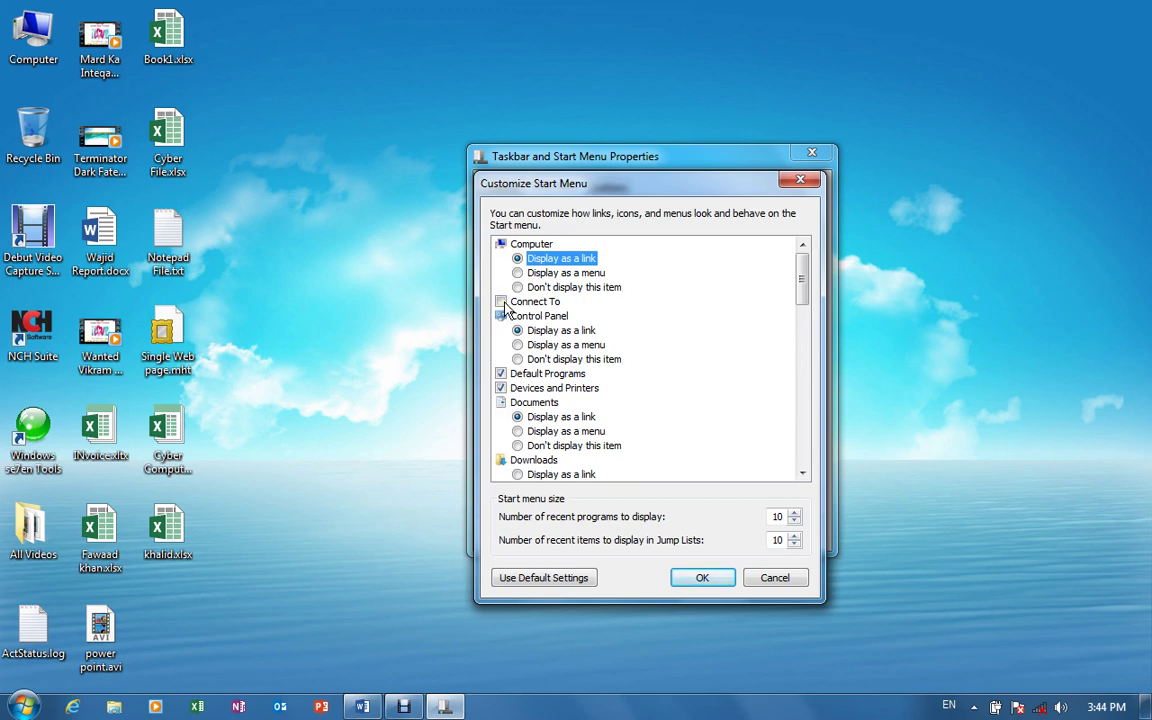
{"action": "left_click", "coordinate": [22, 706]}
{"action": "mouse_move", "coordinate": [285, 465]}
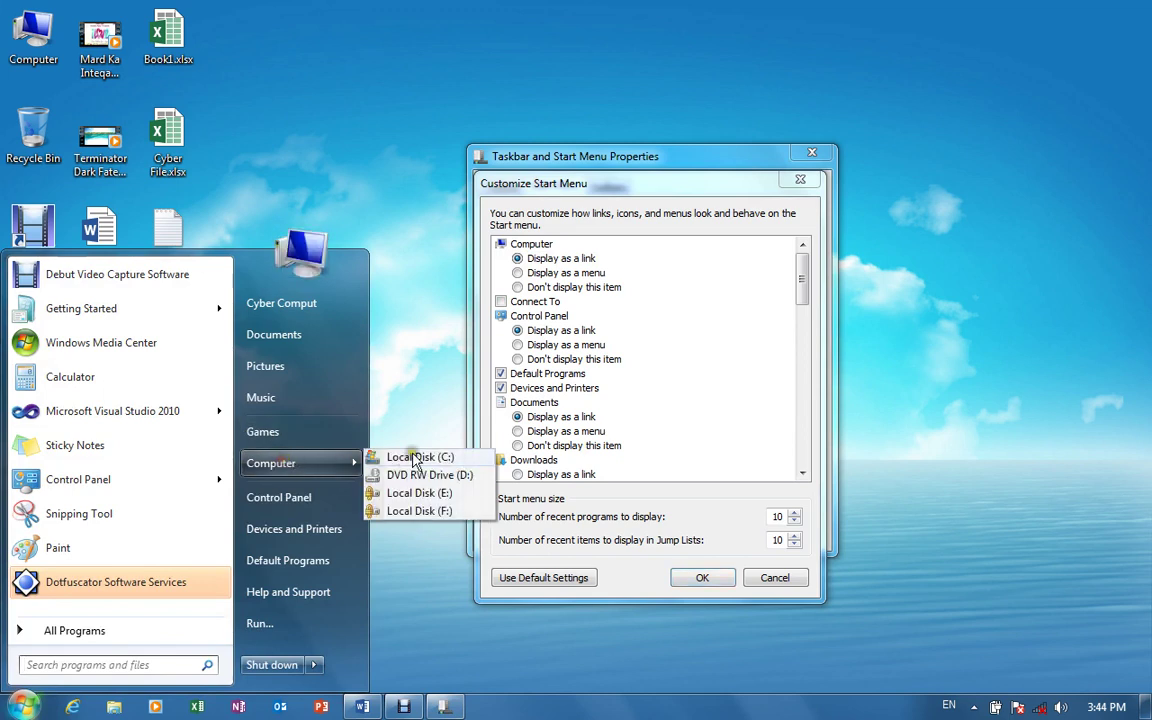
{"action": "left_click", "coordinate": [518, 273]}
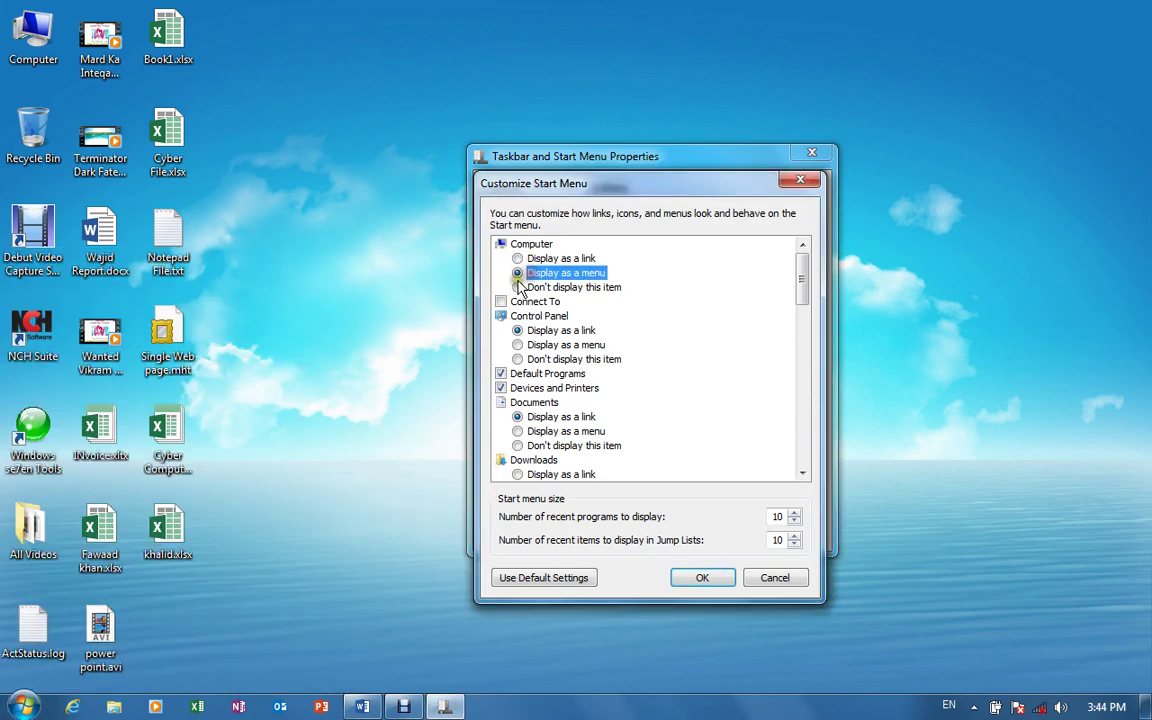
{"action": "left_click", "coordinate": [778, 582]}
Check the Computer item's drive submenu in the Start menu and set Computer to "Display as a link" in Customize Start Menu
{"action": "left_click", "coordinate": [772, 216]}
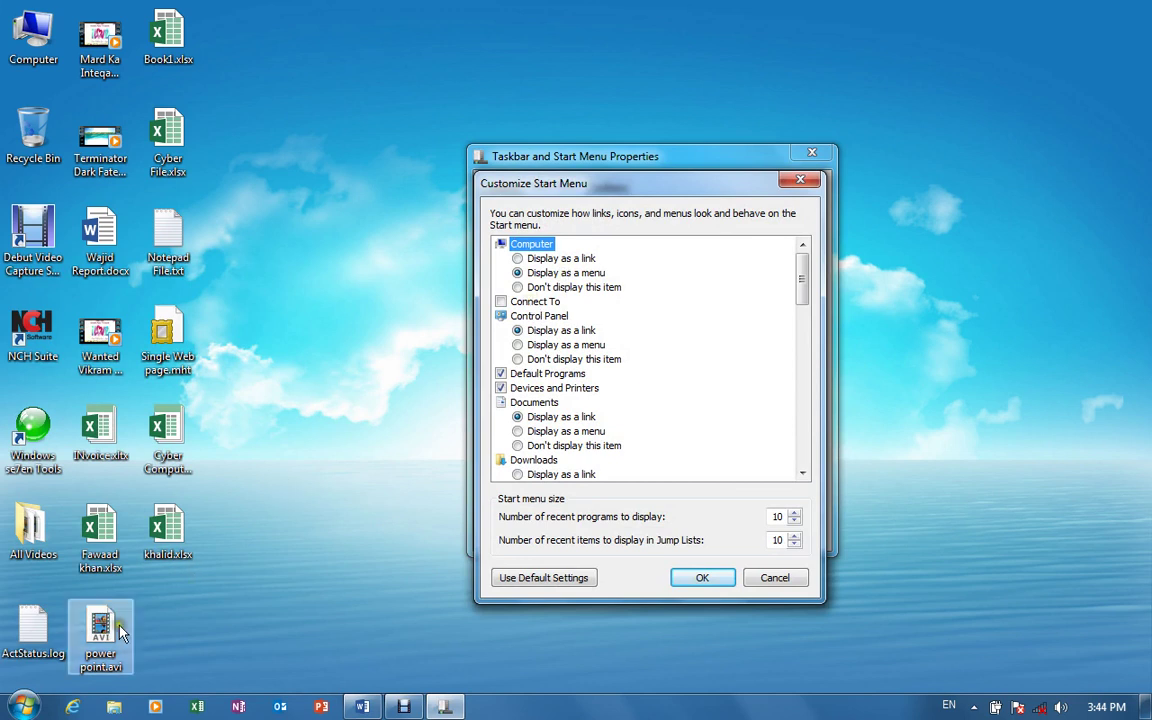
{"action": "left_click", "coordinate": [22, 706]}
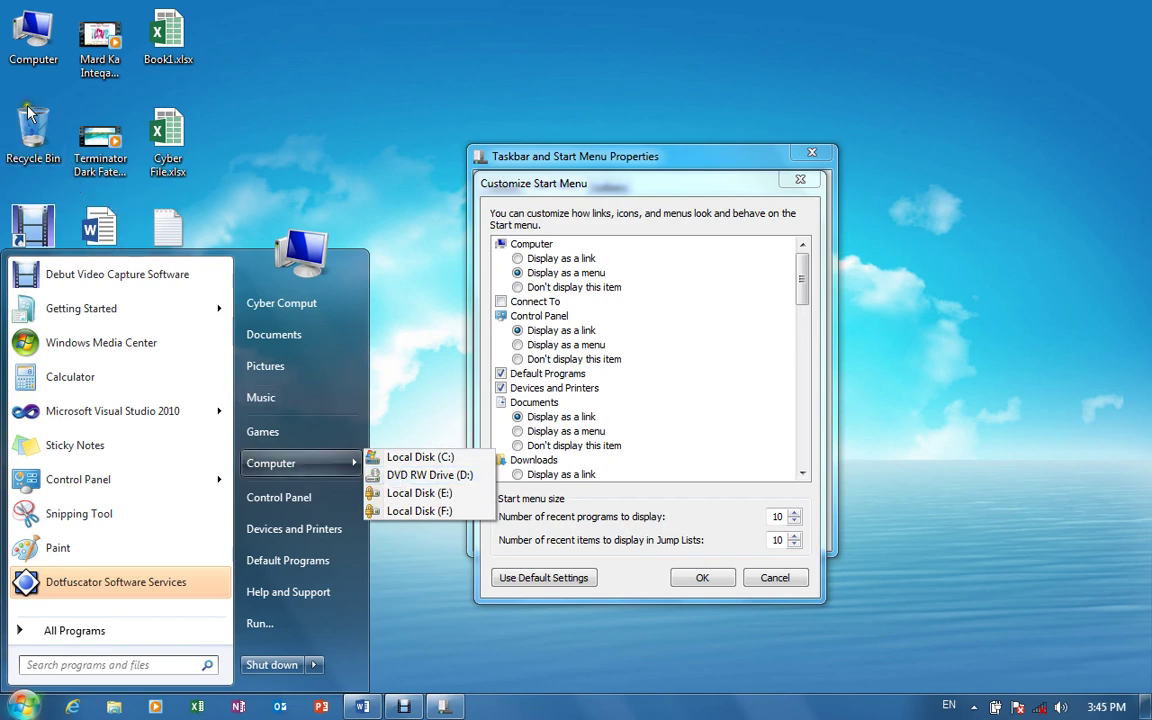
{"action": "left_click", "coordinate": [300, 466]}
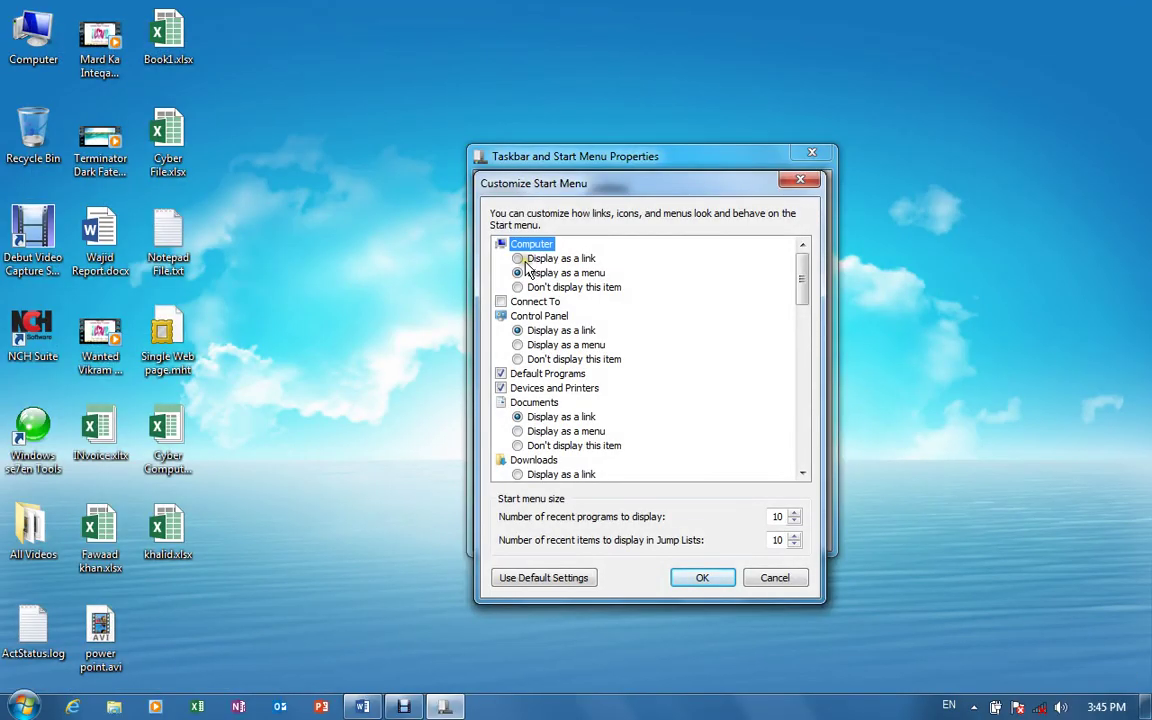
{"action": "left_click", "coordinate": [519, 259]}
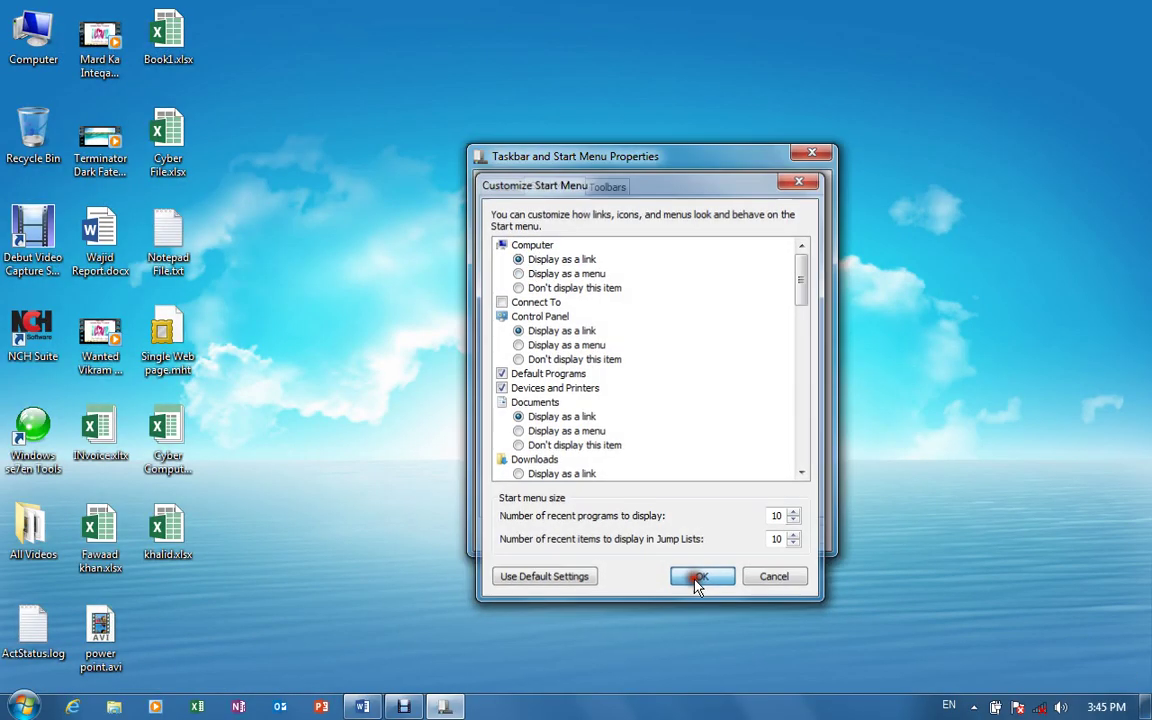
{"action": "left_click", "coordinate": [694, 577]}
Open Computer from the Start menu to test its link behaviour and close the Computer window
{"action": "left_click", "coordinate": [17, 706]}
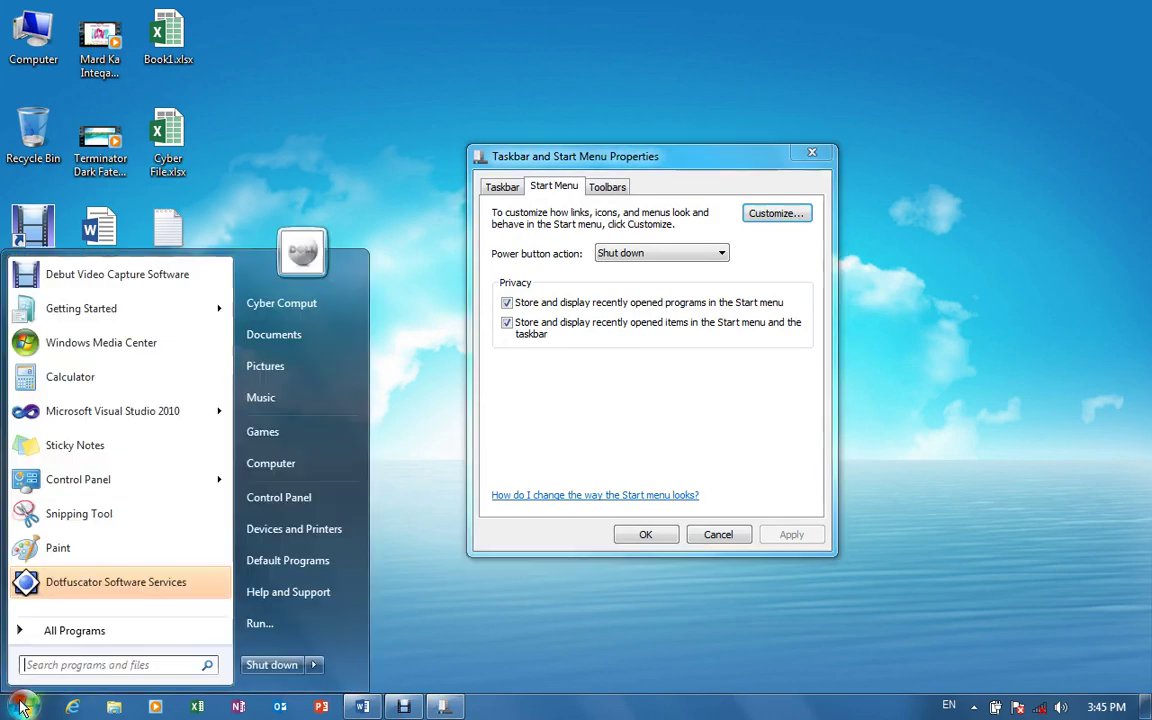
{"action": "left_click_drag", "start_coordinate": [288, 463], "coordinate": [319, 466]}
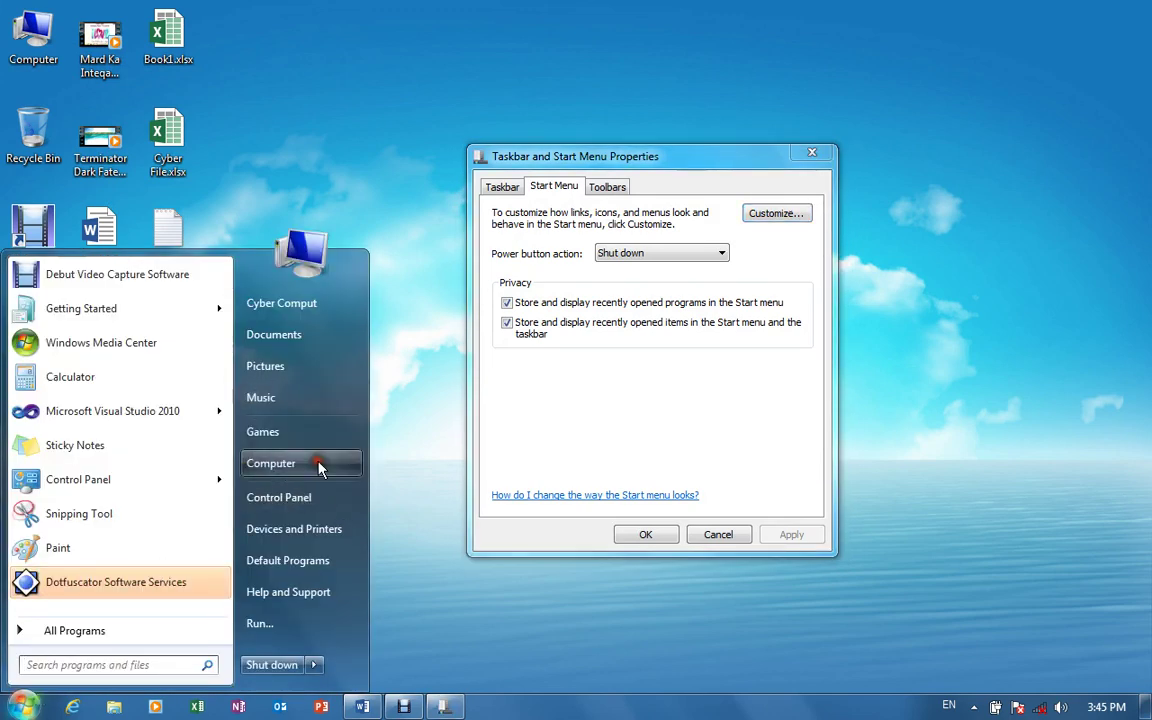
{"action": "left_click", "coordinate": [319, 466]}
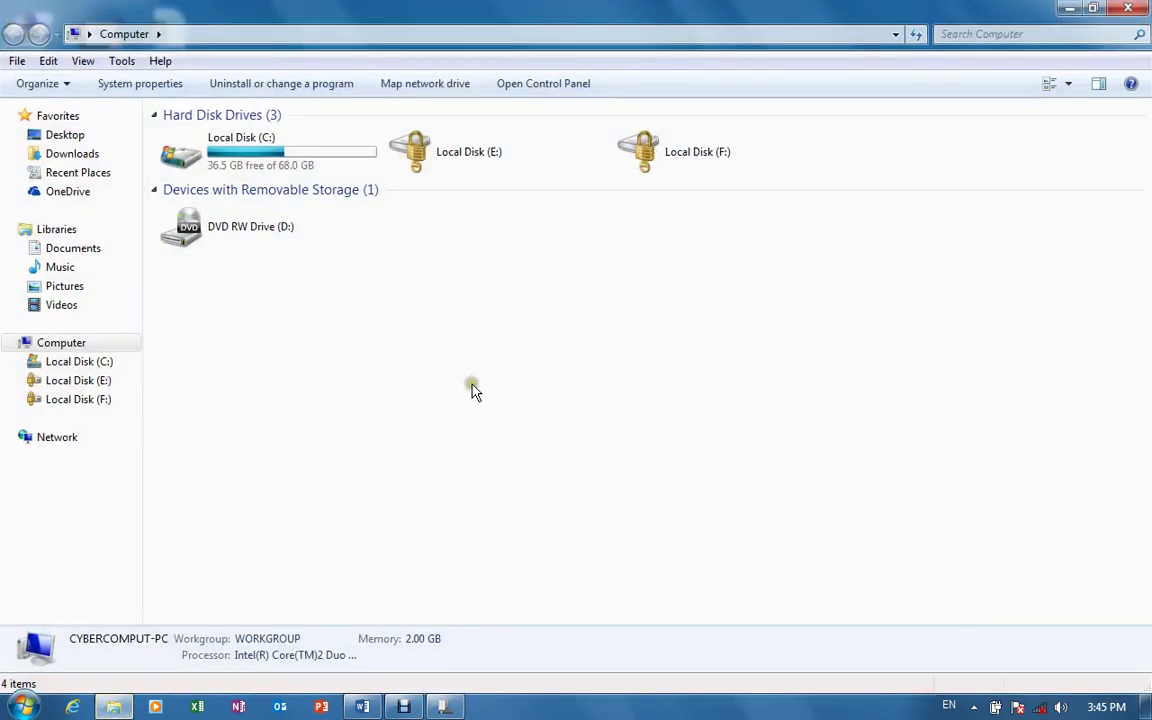
{"action": "left_click", "coordinate": [1128, 8]}
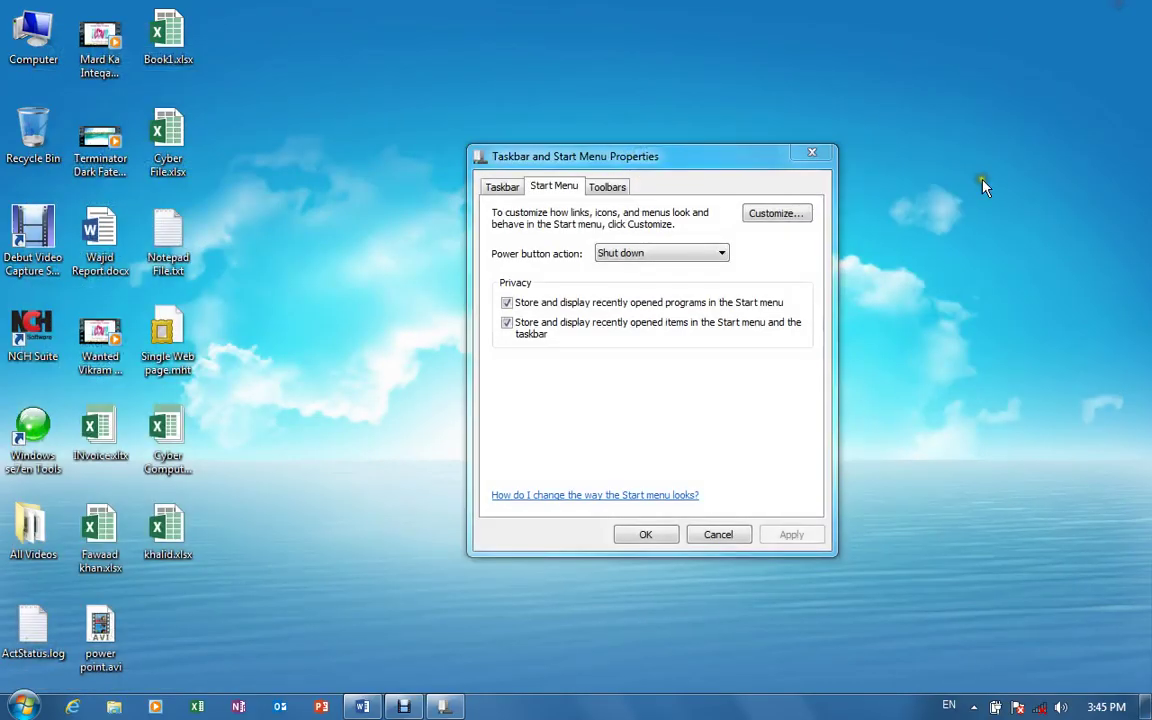
Set Computer to "Don't display this item" in Customize Start Menu, apply it and check the Start menu
{"action": "left_click", "coordinate": [775, 213]}
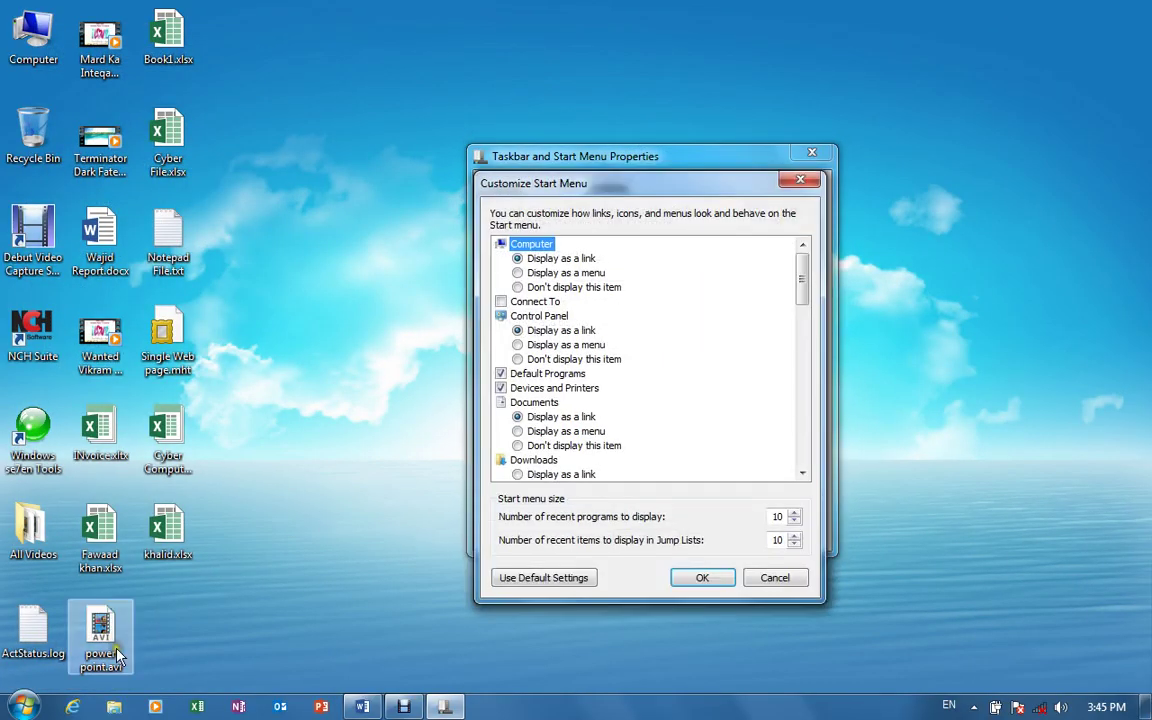
{"action": "left_click", "coordinate": [22, 706]}
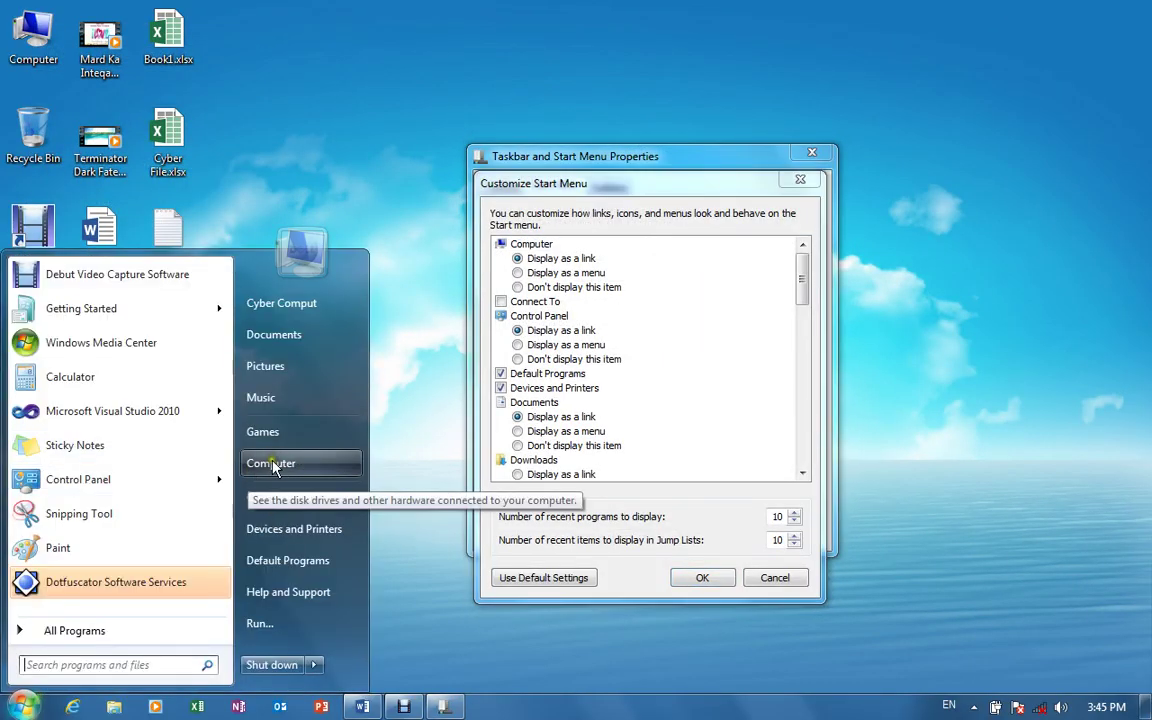
{"action": "left_click", "coordinate": [563, 288]}
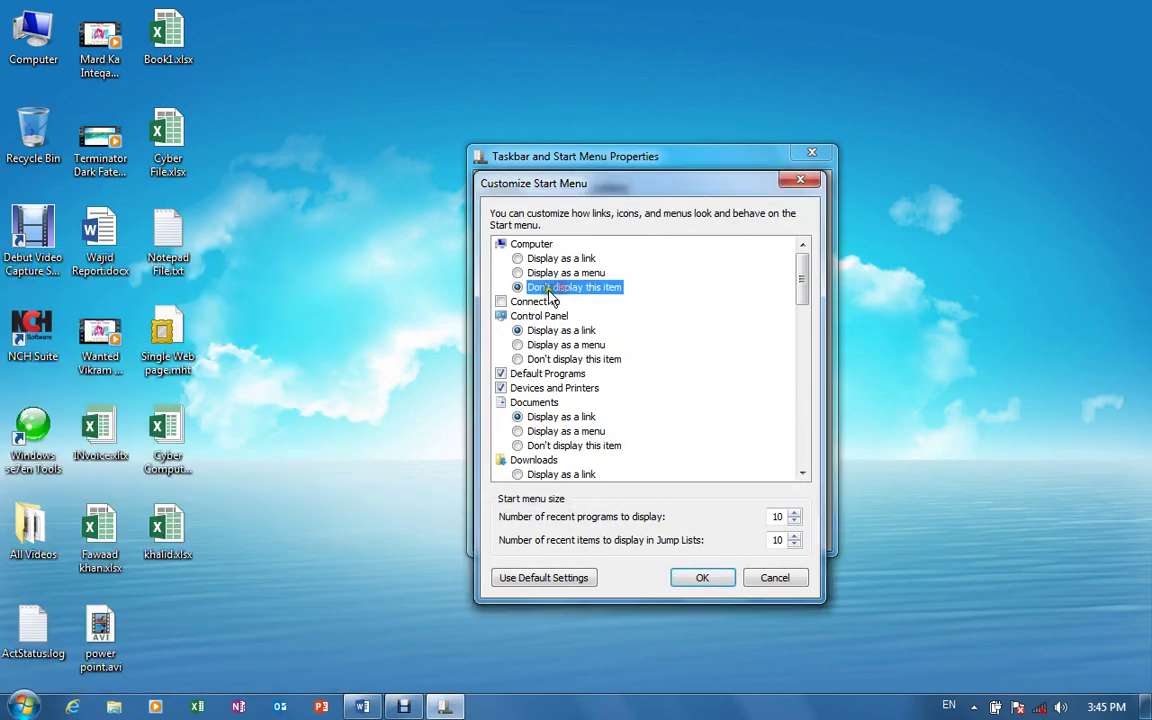
{"action": "left_click", "coordinate": [703, 578]}
{"action": "left_click", "coordinate": [790, 534]}
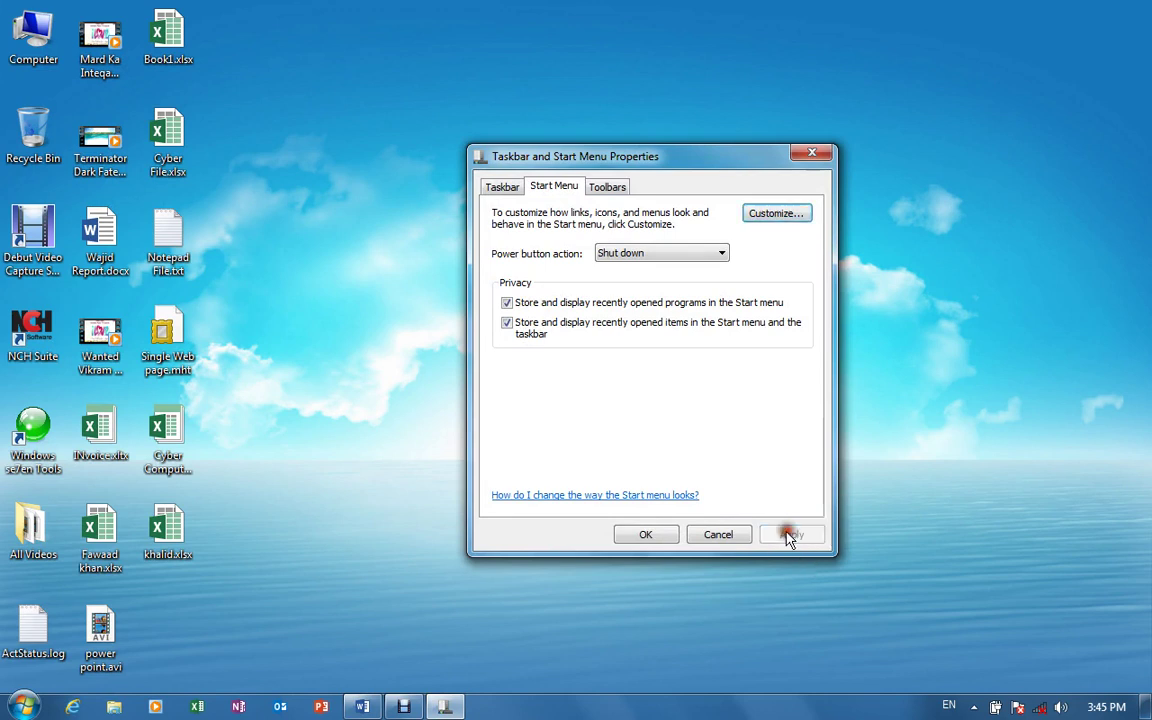
{"action": "left_click", "coordinate": [22, 706]}
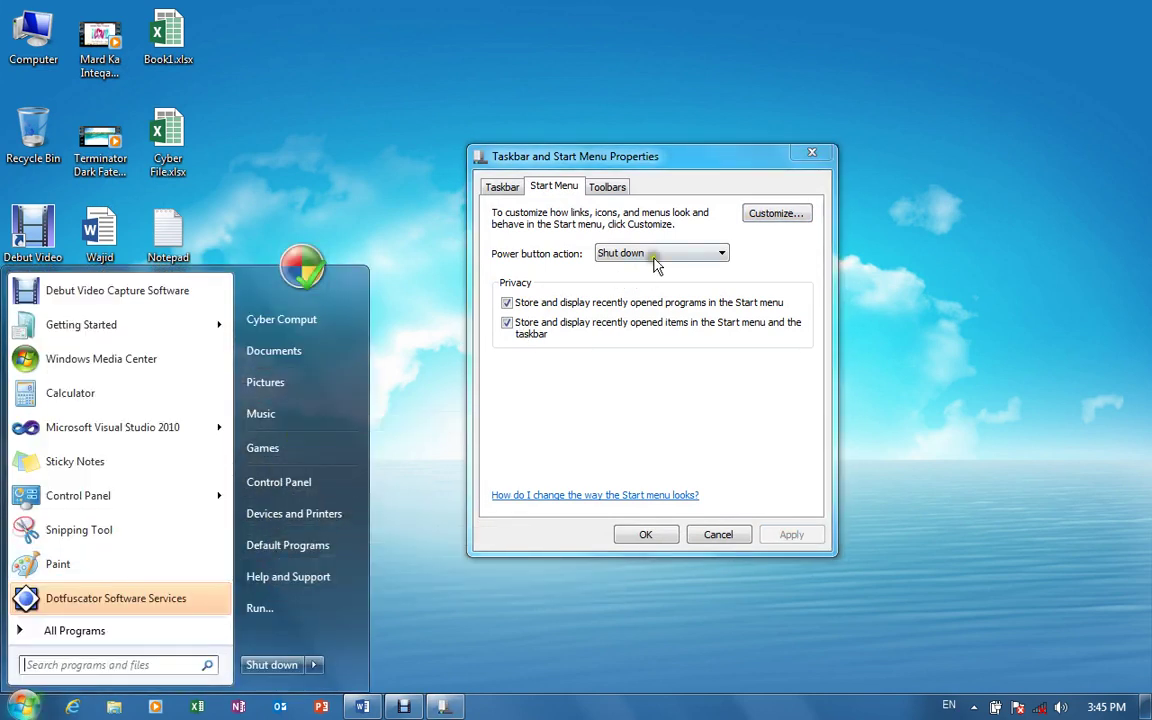
Set Computer back to "Display as a link" in Customize Start Menu, apply it and check the Start menu
{"action": "left_click", "coordinate": [763, 215]}
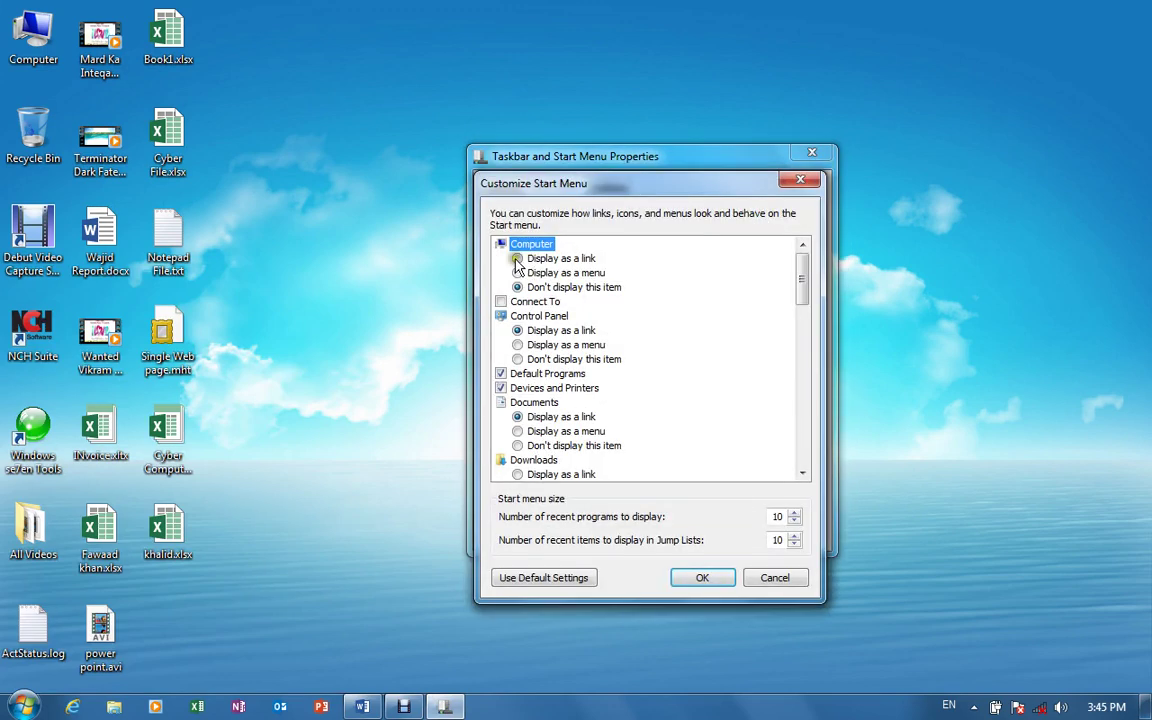
{"action": "left_click", "coordinate": [540, 259]}
{"action": "left_click", "coordinate": [540, 273]}
{"action": "left_click", "coordinate": [530, 259]}
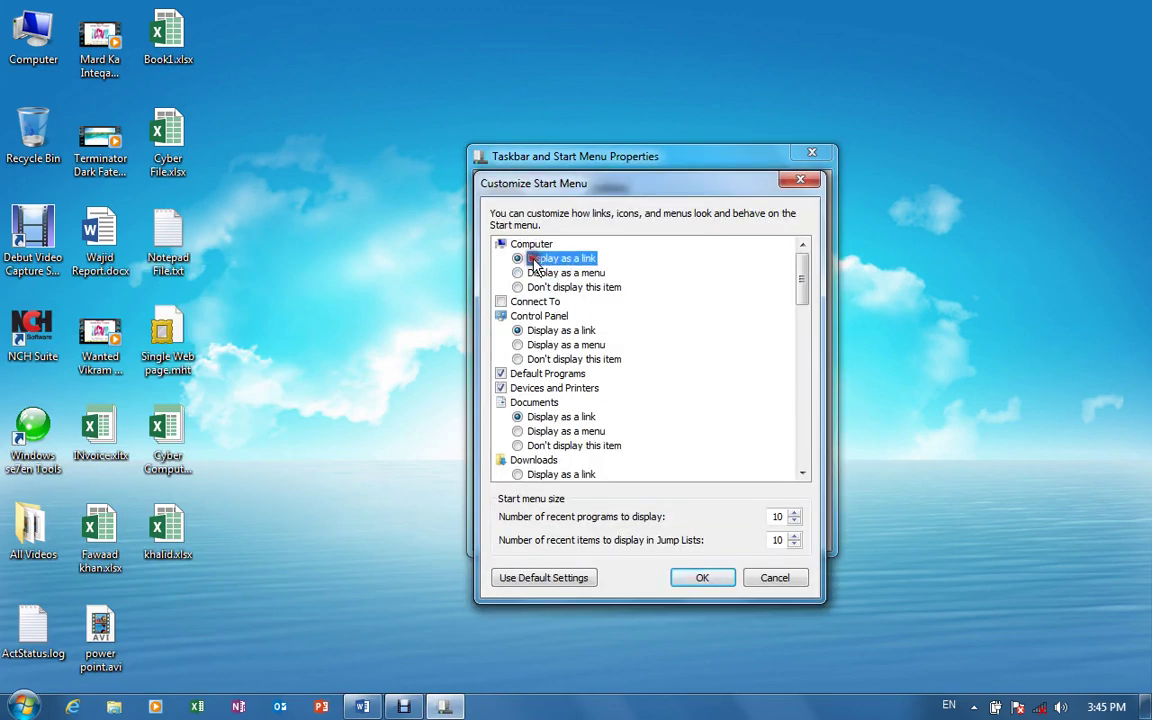
{"action": "left_click", "coordinate": [692, 579]}
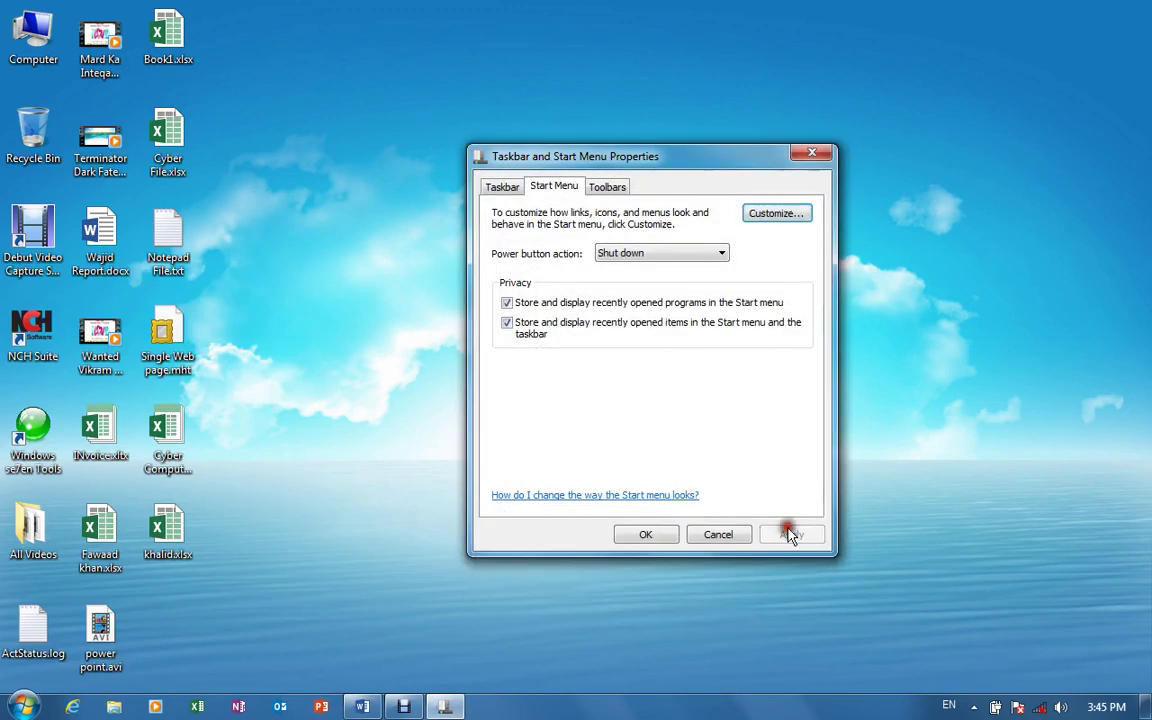
{"action": "left_click", "coordinate": [789, 535]}
{"action": "left_click", "coordinate": [22, 707]}
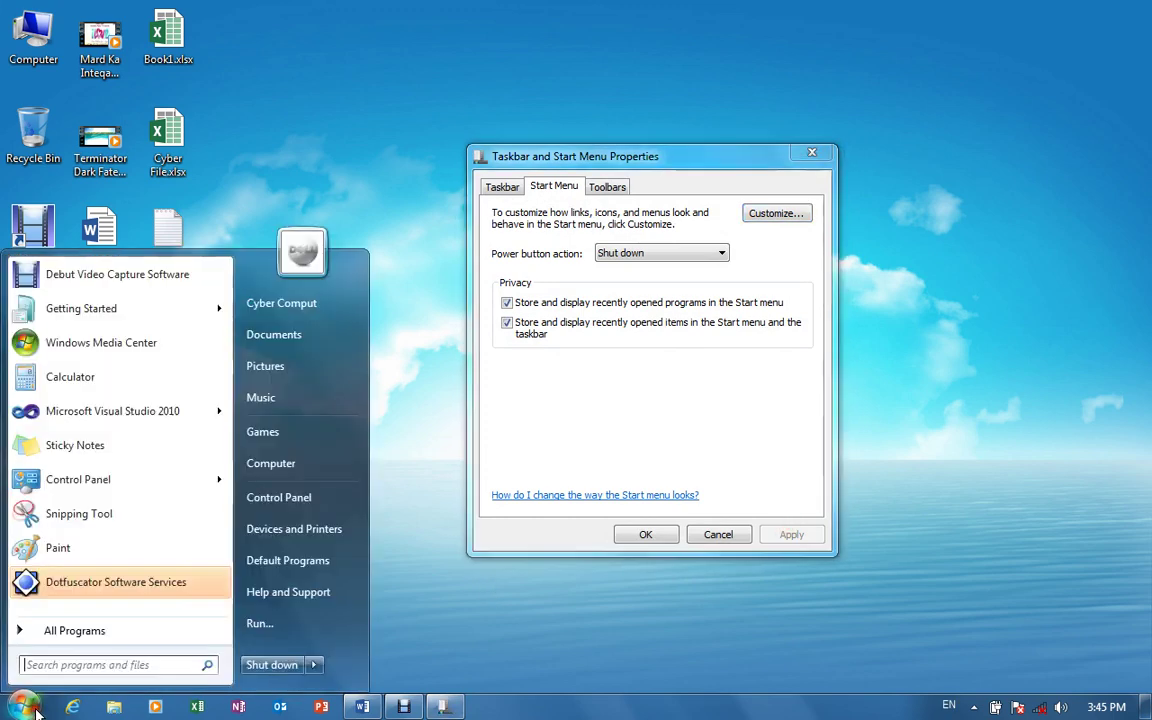
Open Computer from the Start menu to confirm its link behaviour and close its window
{"action": "left_click", "coordinate": [272, 463]}
{"action": "left_click", "coordinate": [1112, 8]}
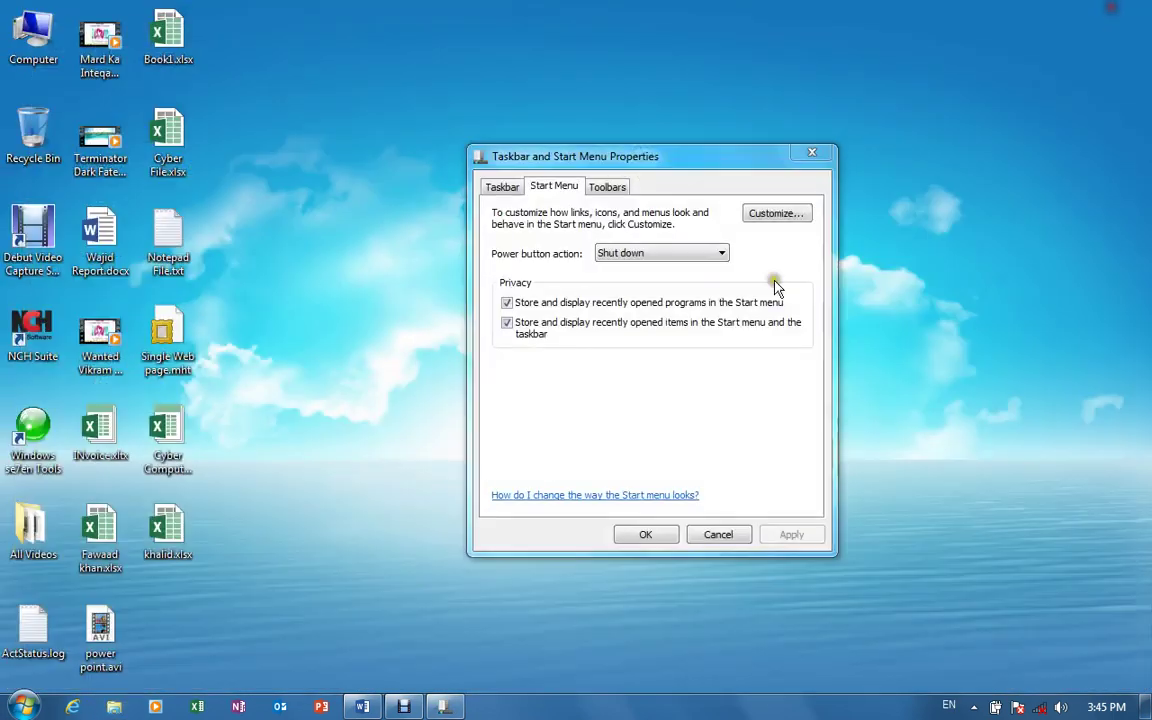
Enable Connect To in Customize Start Menu, apply it and open Connect To from the Start menu
{"action": "left_click", "coordinate": [776, 213]}
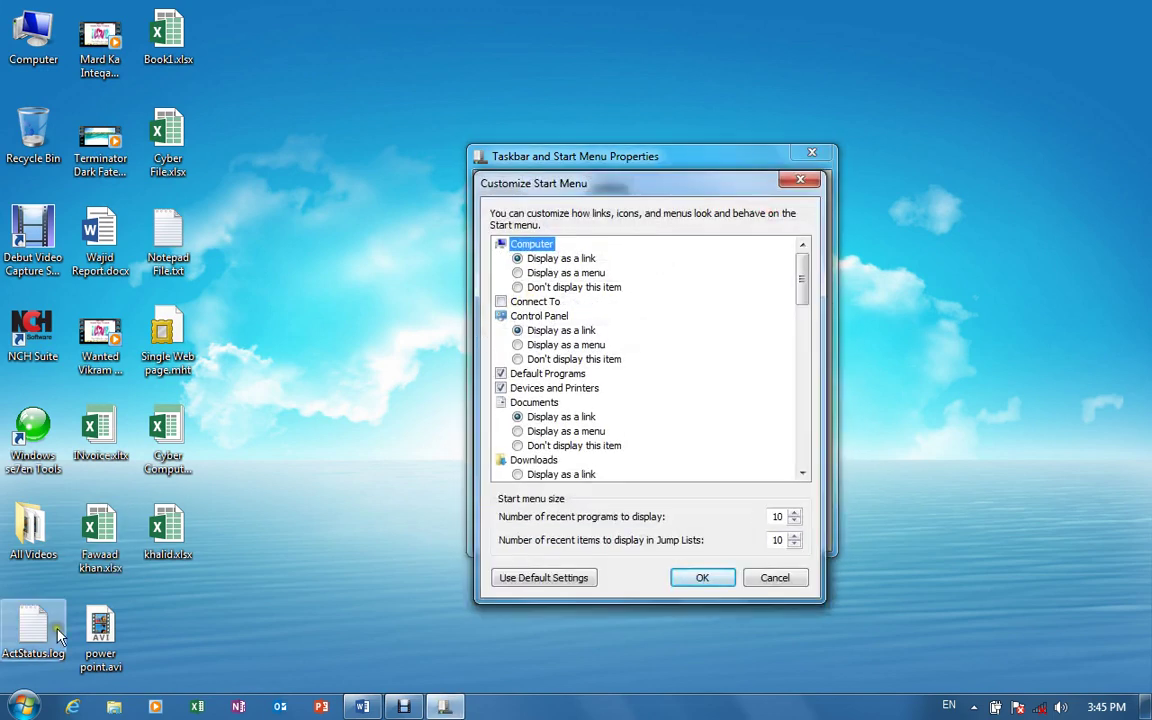
{"action": "left_click", "coordinate": [22, 706]}
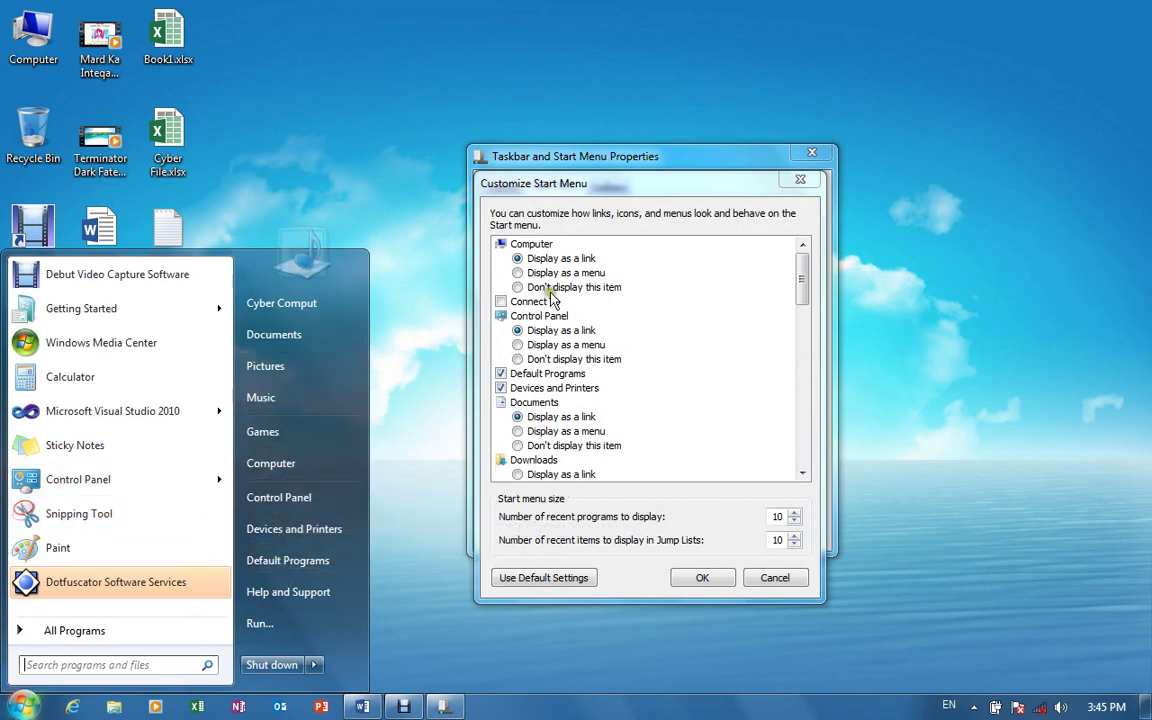
{"action": "left_click", "coordinate": [502, 301]}
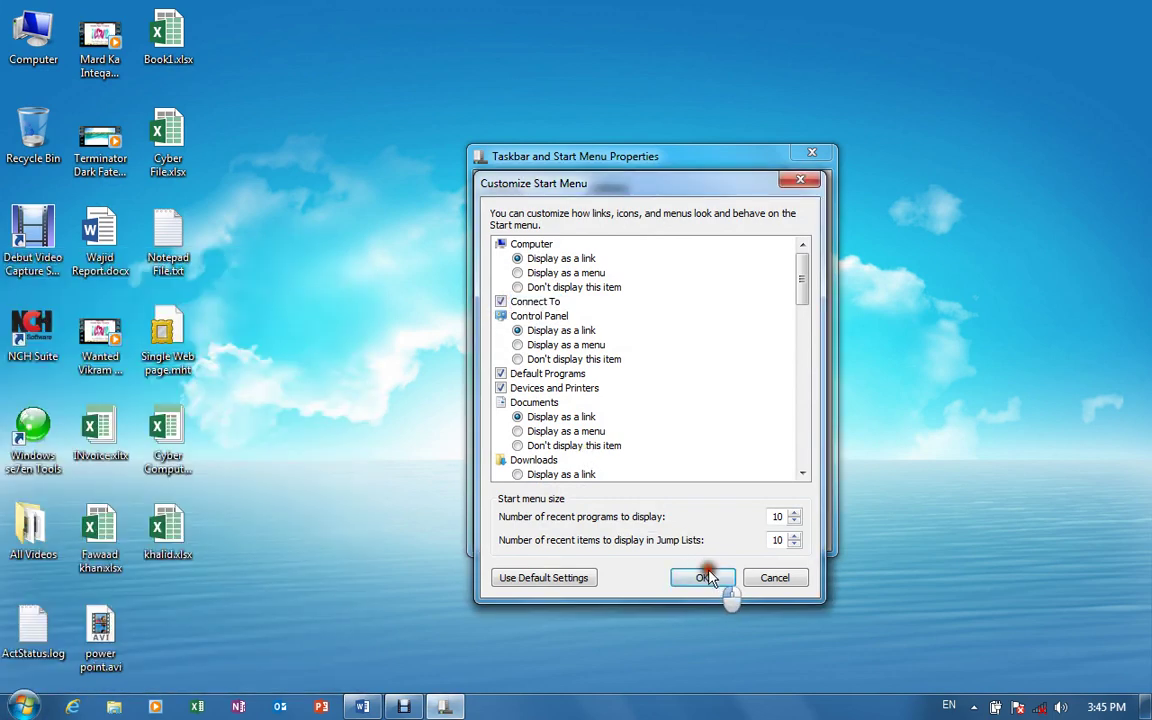
{"action": "left_click", "coordinate": [707, 578]}
{"action": "left_click", "coordinate": [789, 537]}
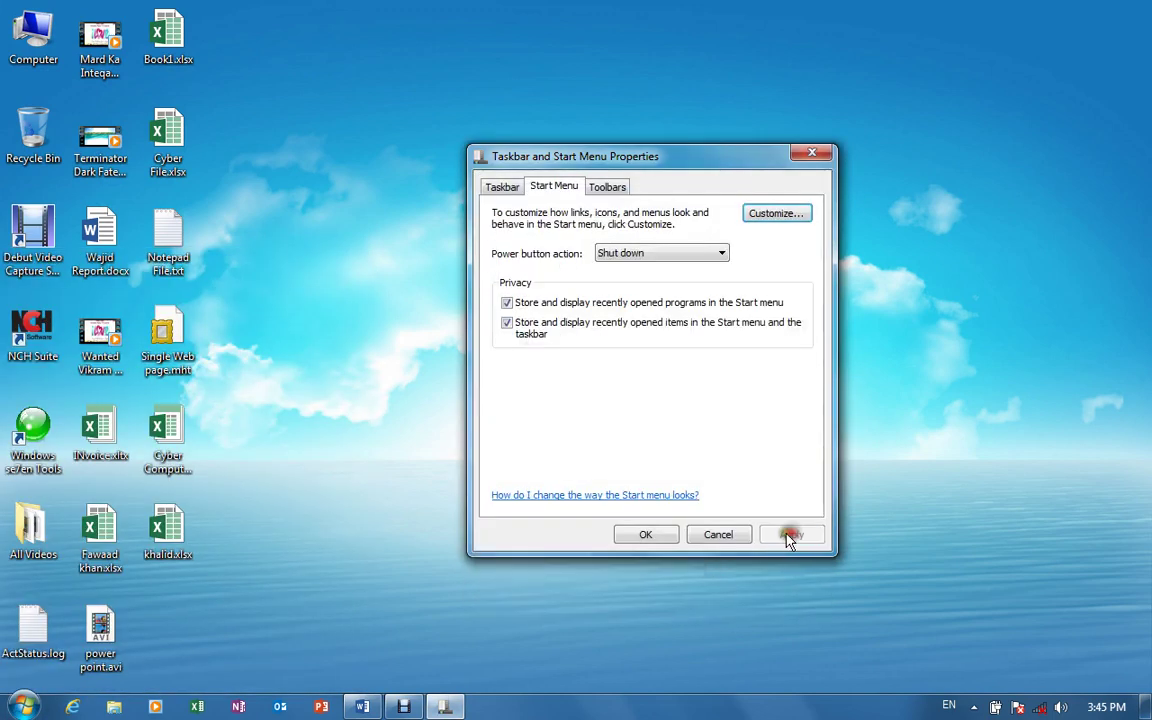
{"action": "left_click", "coordinate": [22, 704]}
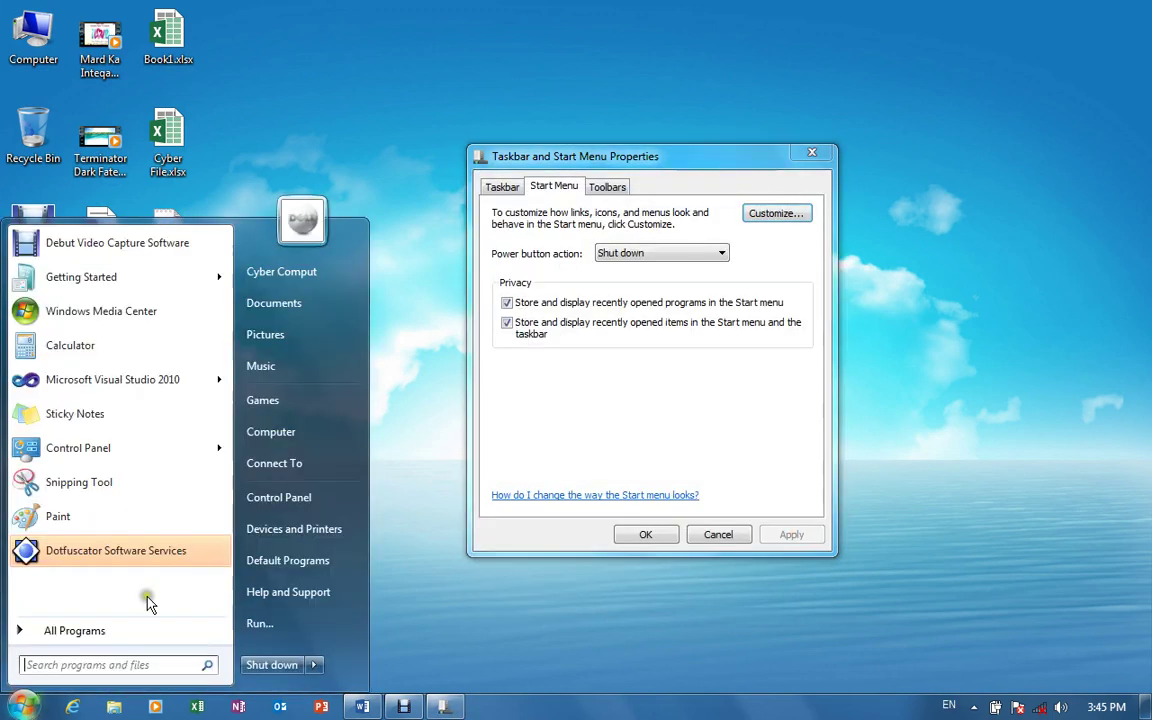
{"action": "left_click", "coordinate": [287, 470]}
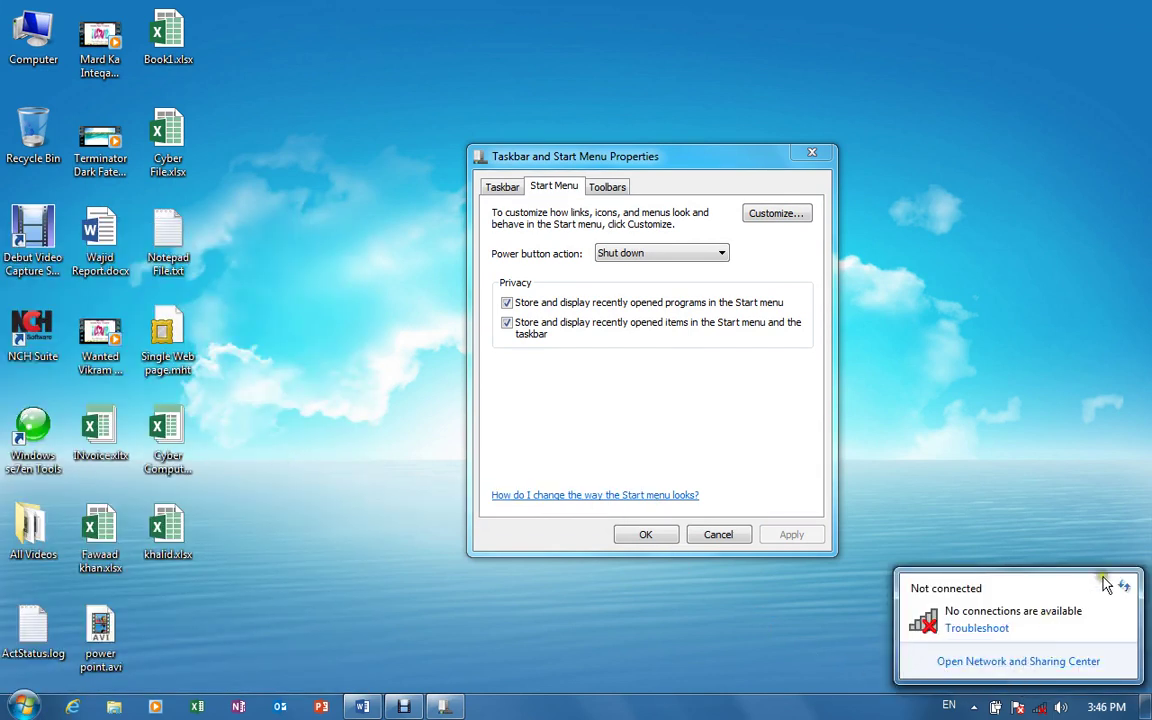
Disable Connect To in Customize Start Menu, apply the change and check the Start menu
{"action": "left_click", "coordinate": [776, 213]}
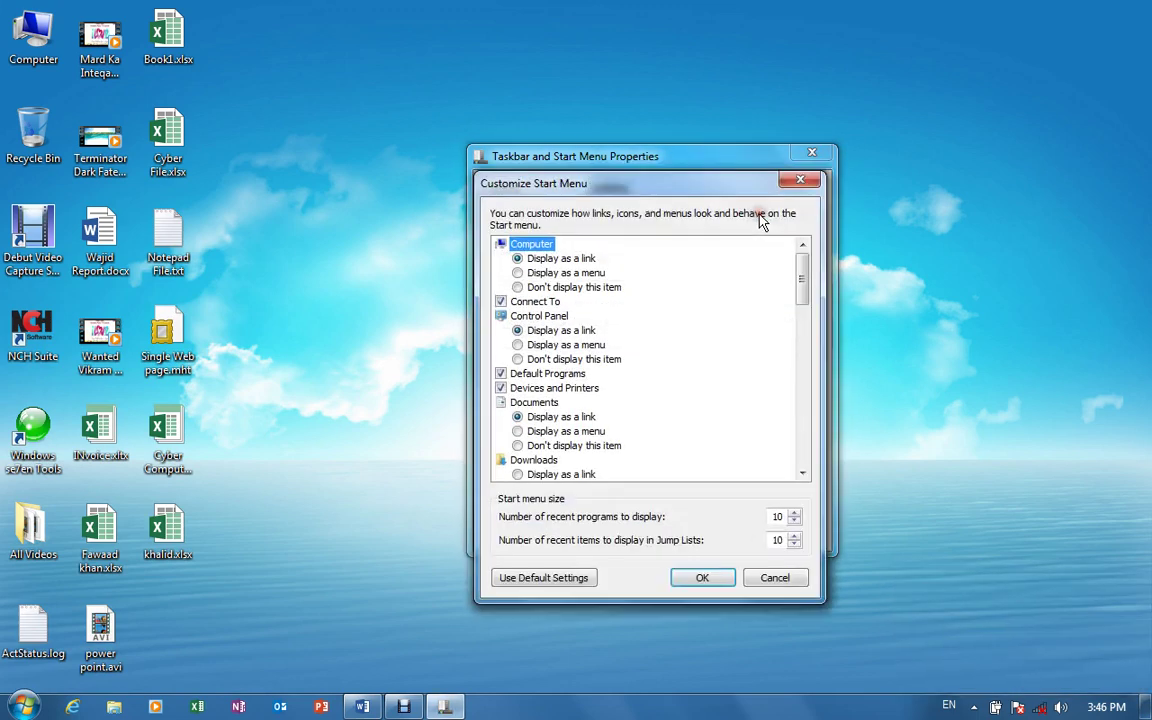
{"action": "left_click", "coordinate": [501, 302]}
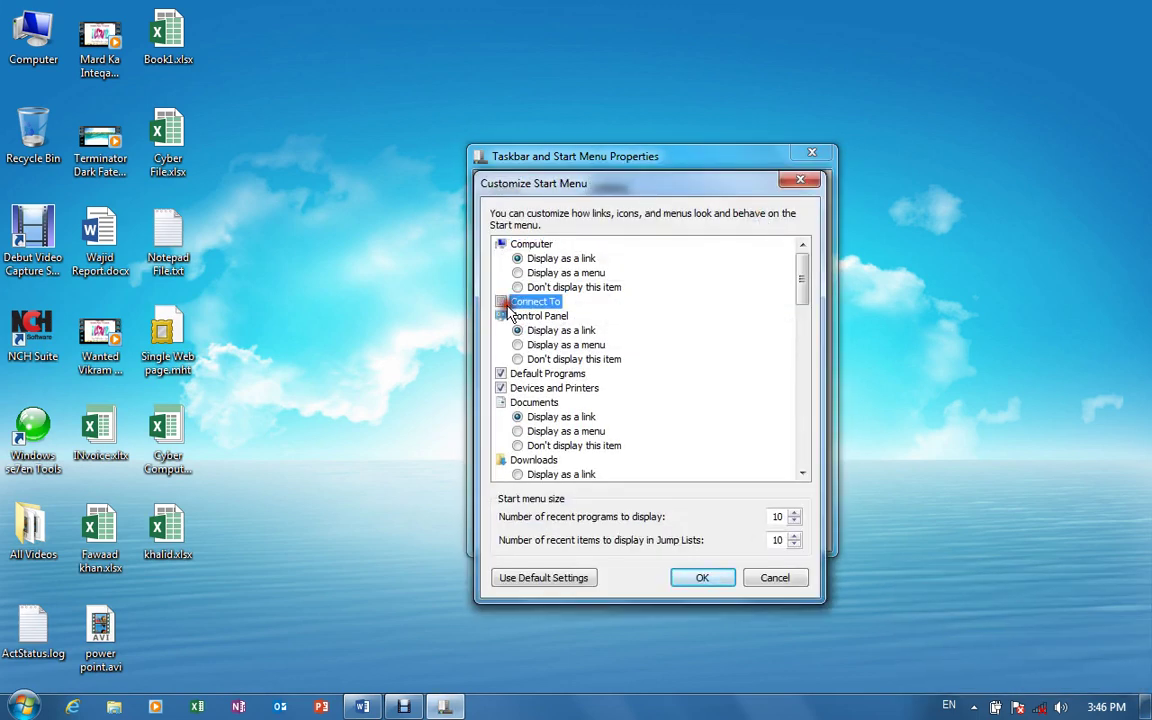
{"action": "left_click", "coordinate": [702, 577]}
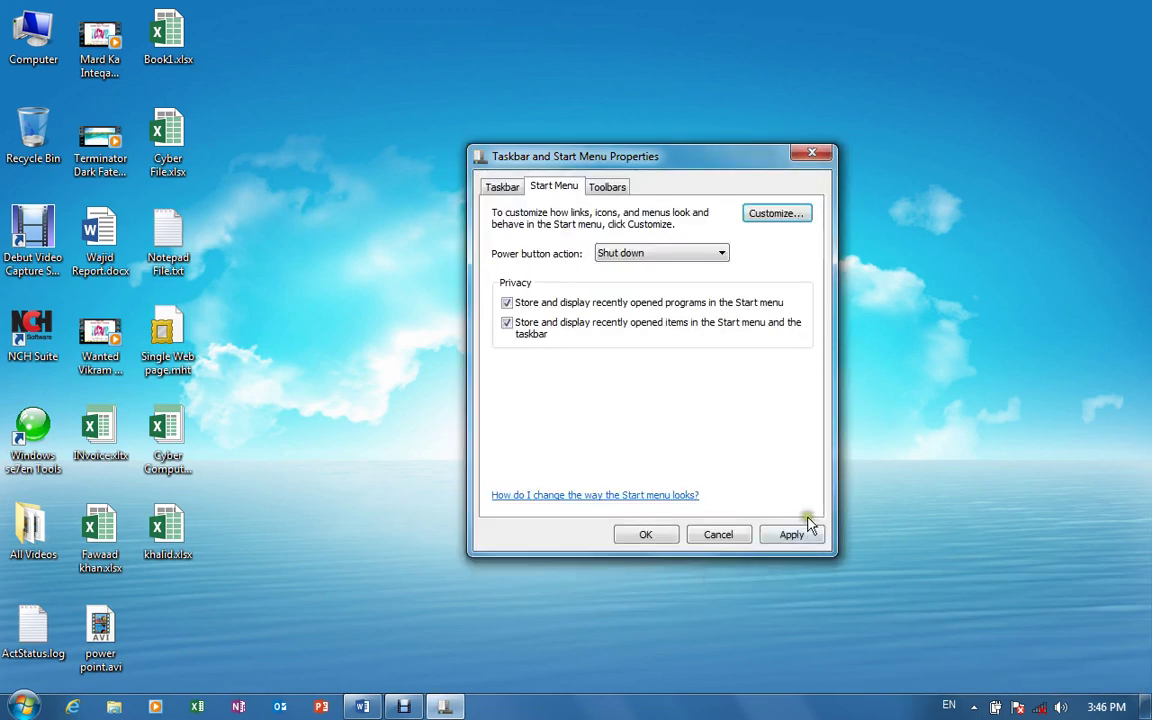
{"action": "left_click", "coordinate": [795, 534]}
{"action": "left_click", "coordinate": [22, 706]}
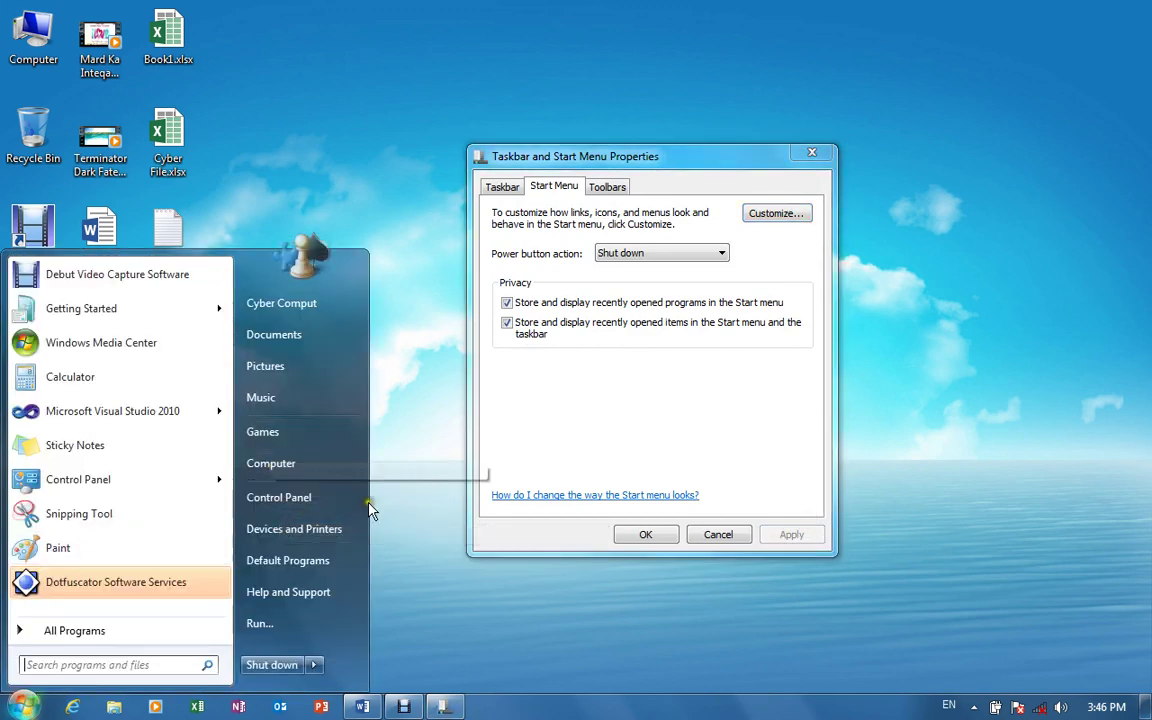
Open the Customize Start Menu options, test Control Panel's link behaviour from the Start menu and close the Control Panel window
{"action": "left_click", "coordinate": [772, 214]}
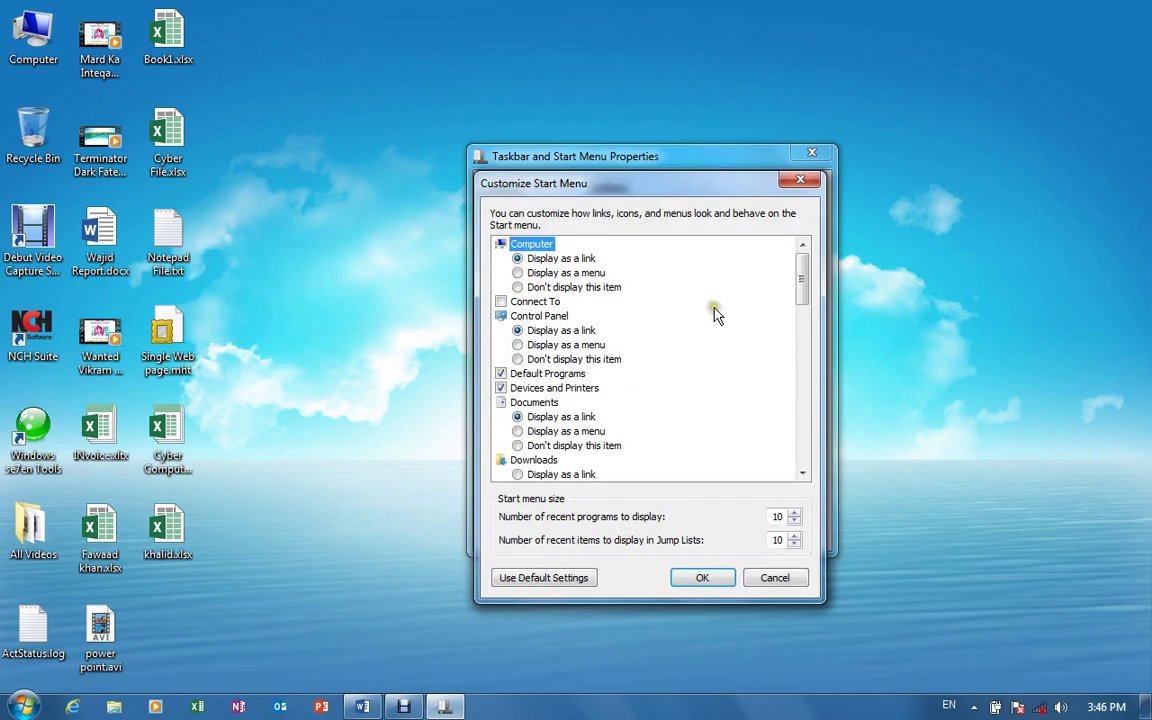
{"action": "left_click", "coordinate": [24, 707]}
{"action": "left_click", "coordinate": [275, 508]}
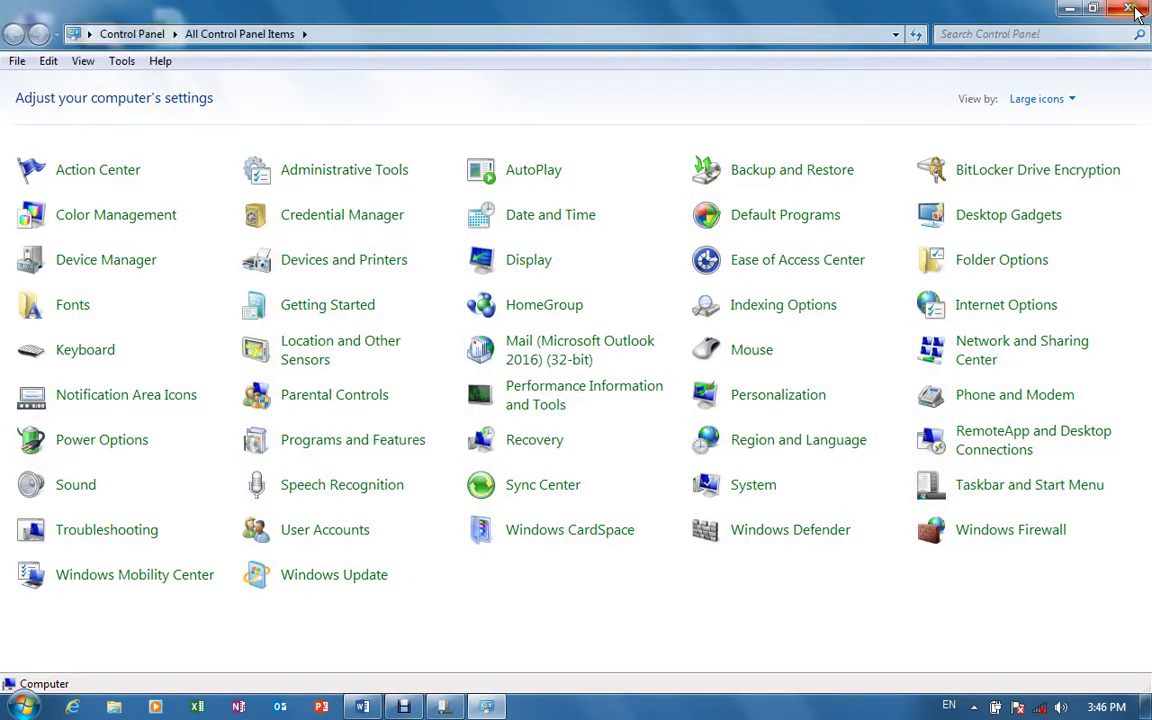
{"action": "left_click", "coordinate": [1135, 10]}
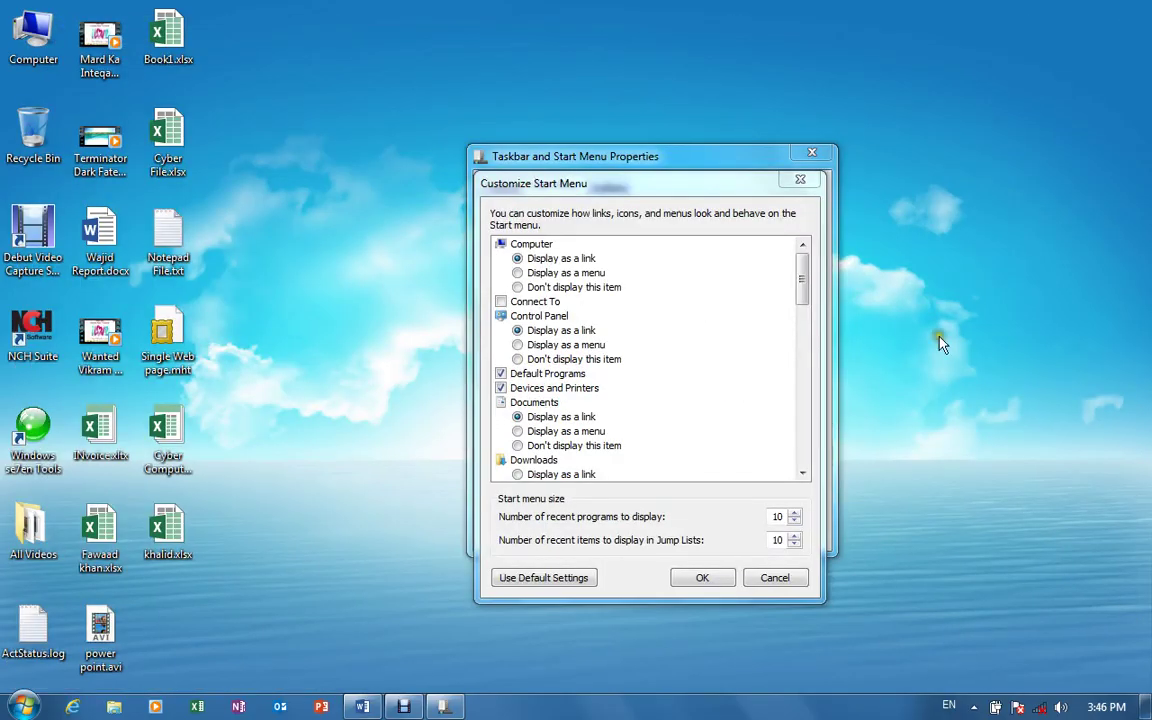
Set Control Panel to "Display as a menu" in Customize Start Menu, apply it and expand its submenu in the Start menu
{"action": "left_click", "coordinate": [521, 345]}
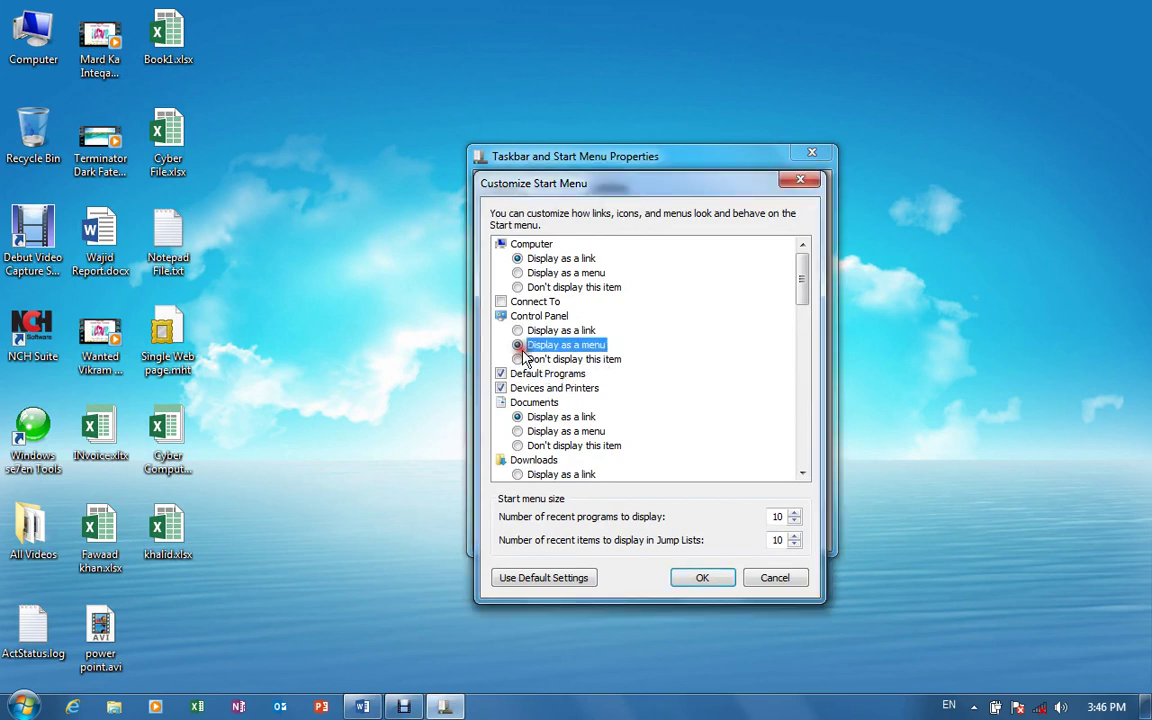
{"action": "left_click", "coordinate": [703, 577]}
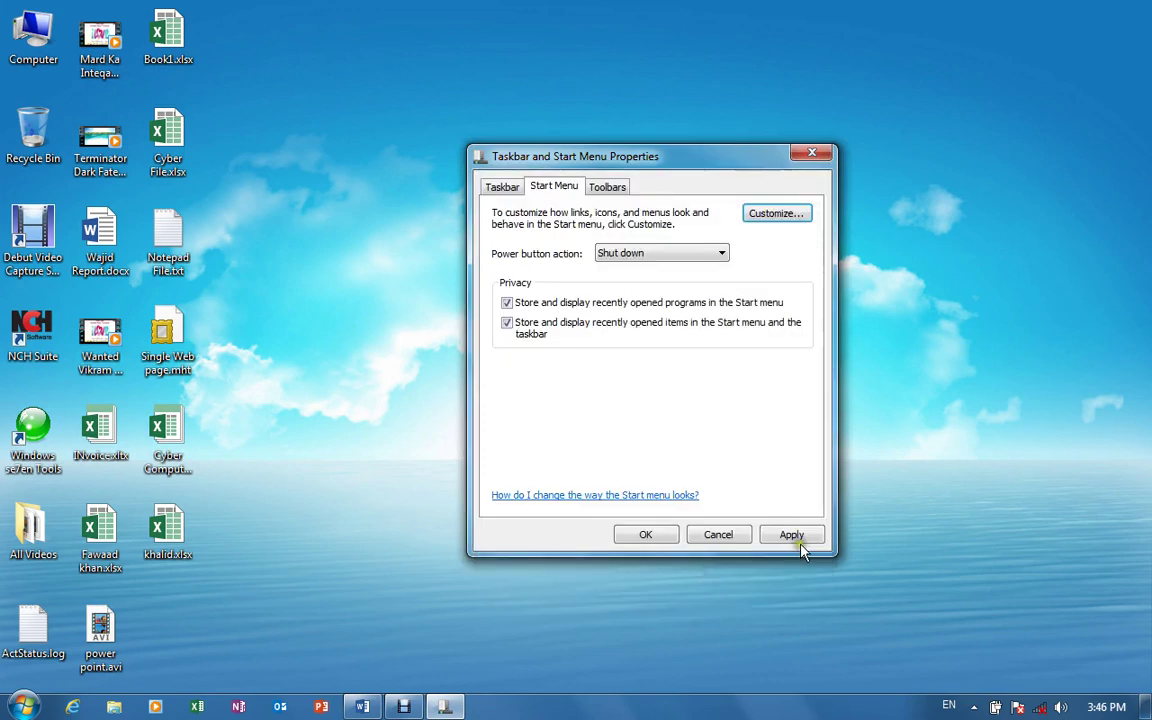
{"action": "left_click", "coordinate": [794, 537]}
{"action": "left_click", "coordinate": [22, 707]}
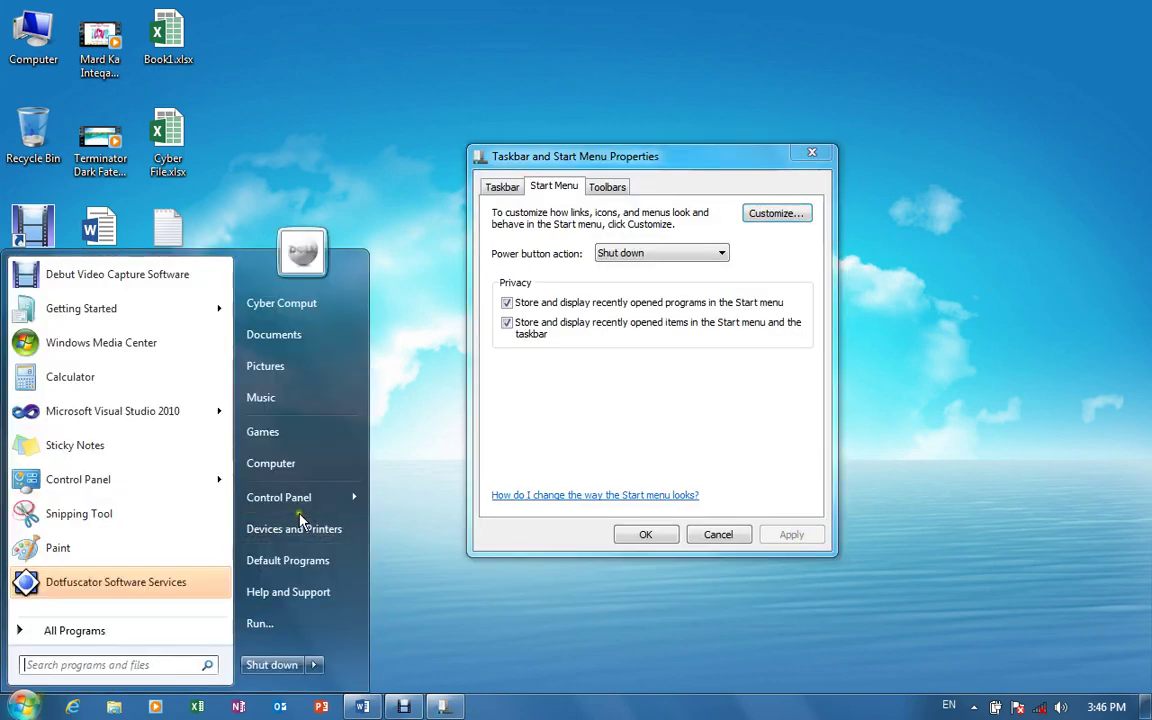
{"action": "mouse_move", "coordinate": [355, 496]}
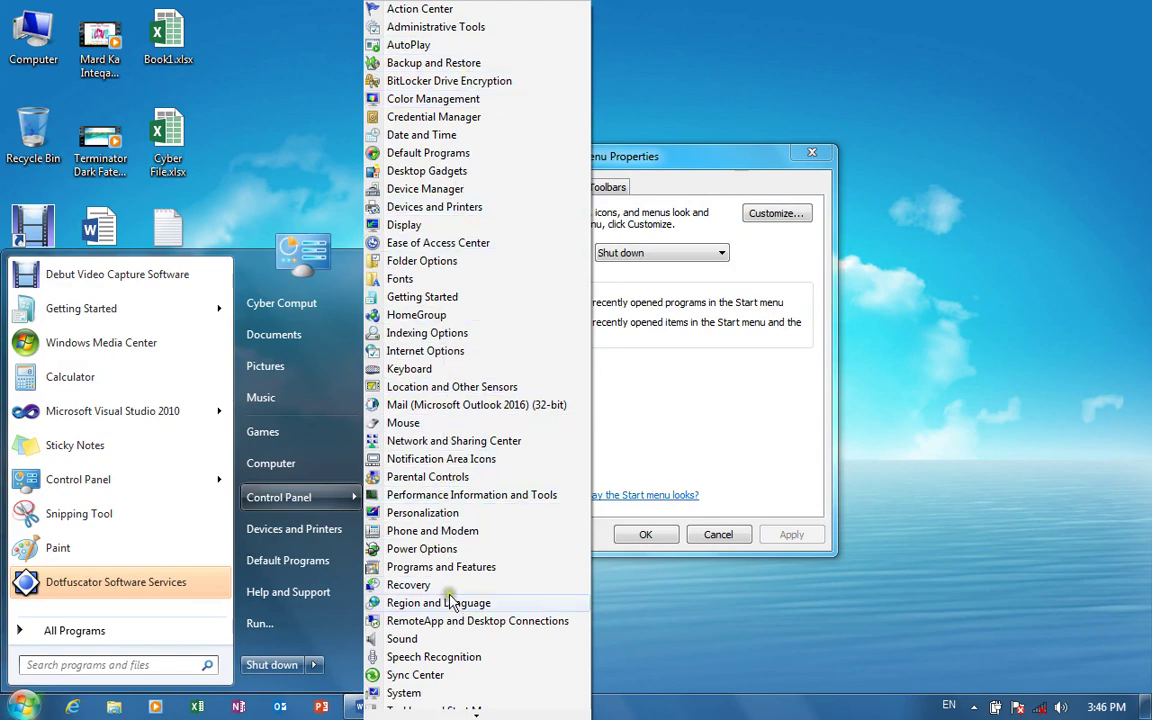
Set Control Panel to "Don't display this item" in Customize Start Menu, apply it and check the Start menu
{"action": "left_click", "coordinate": [808, 216]}
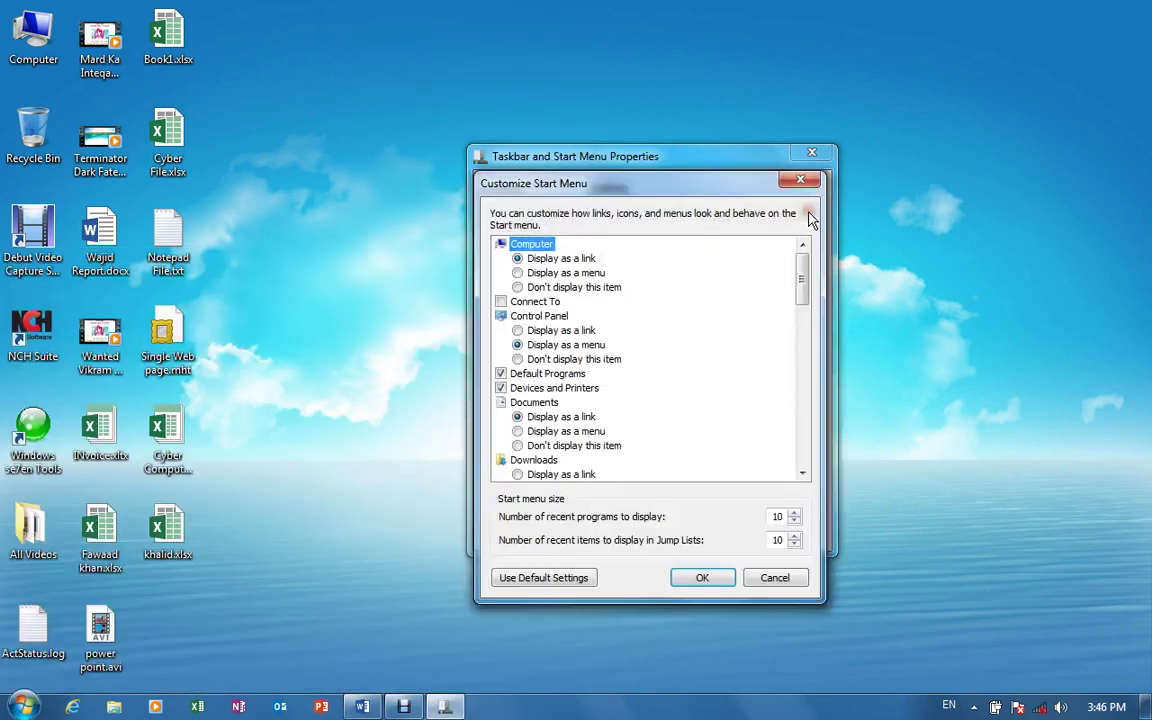
{"action": "left_click", "coordinate": [517, 359]}
{"action": "left_click", "coordinate": [700, 577]}
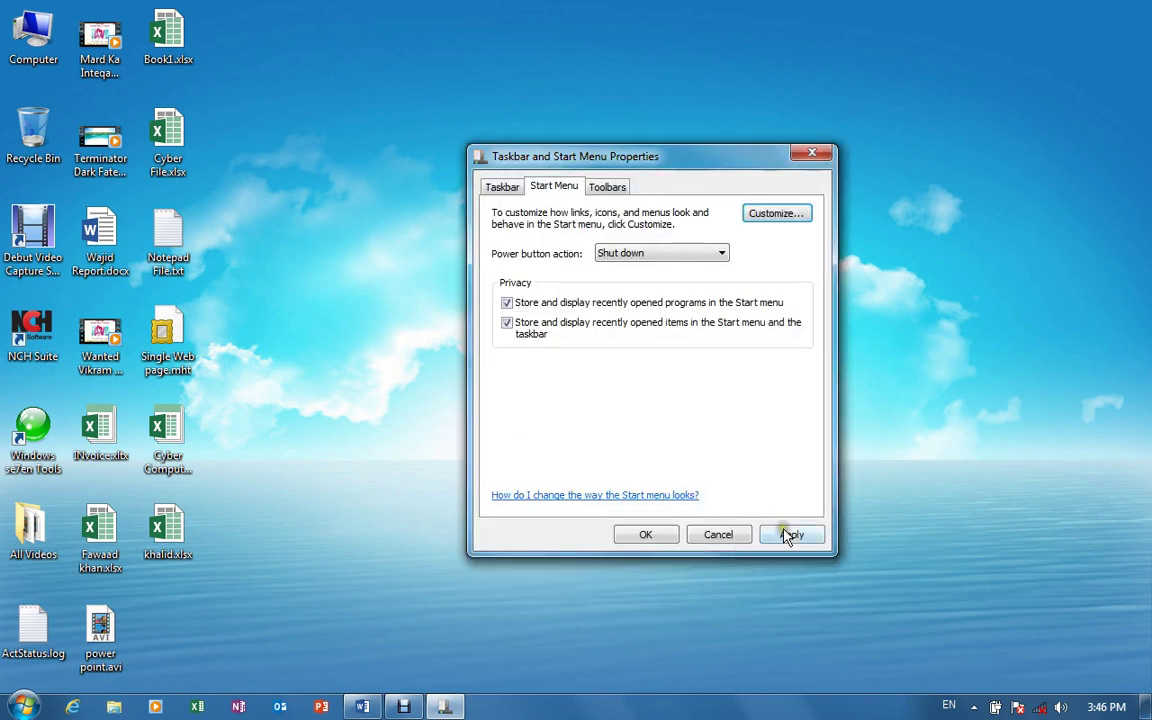
{"action": "left_click", "coordinate": [789, 535]}
{"action": "left_click", "coordinate": [23, 705]}
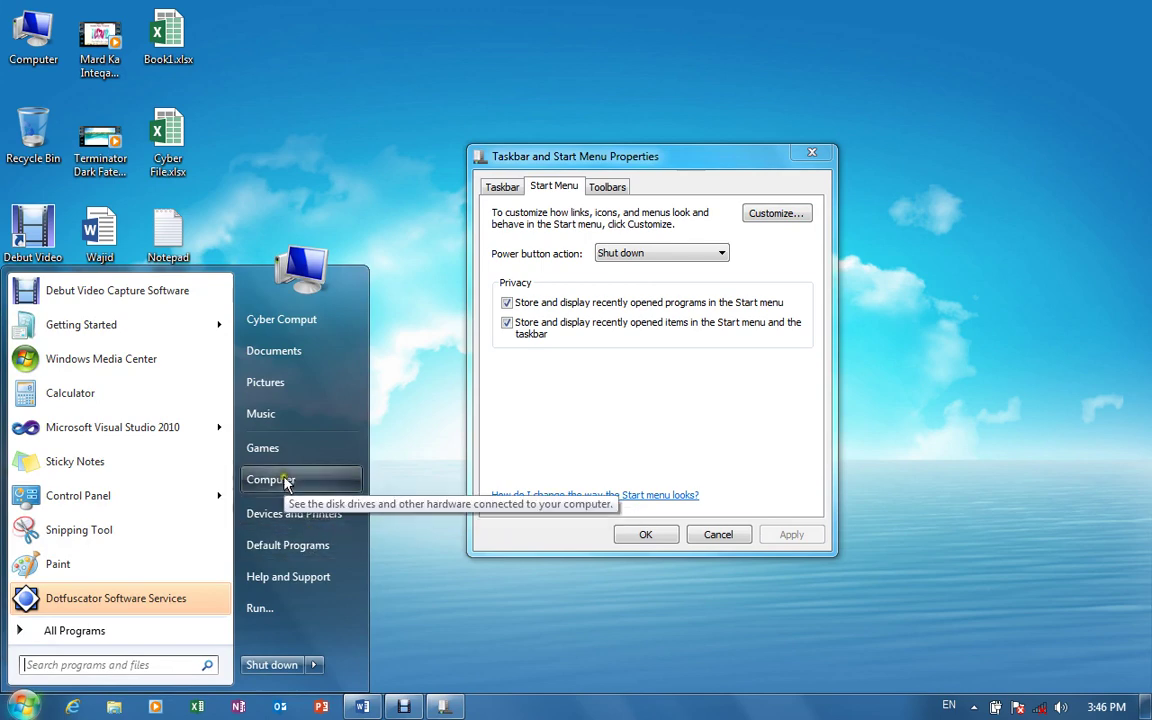
Set Control Panel back to "Display as a link" in Customize Start Menu
{"action": "left_click", "coordinate": [790, 218]}
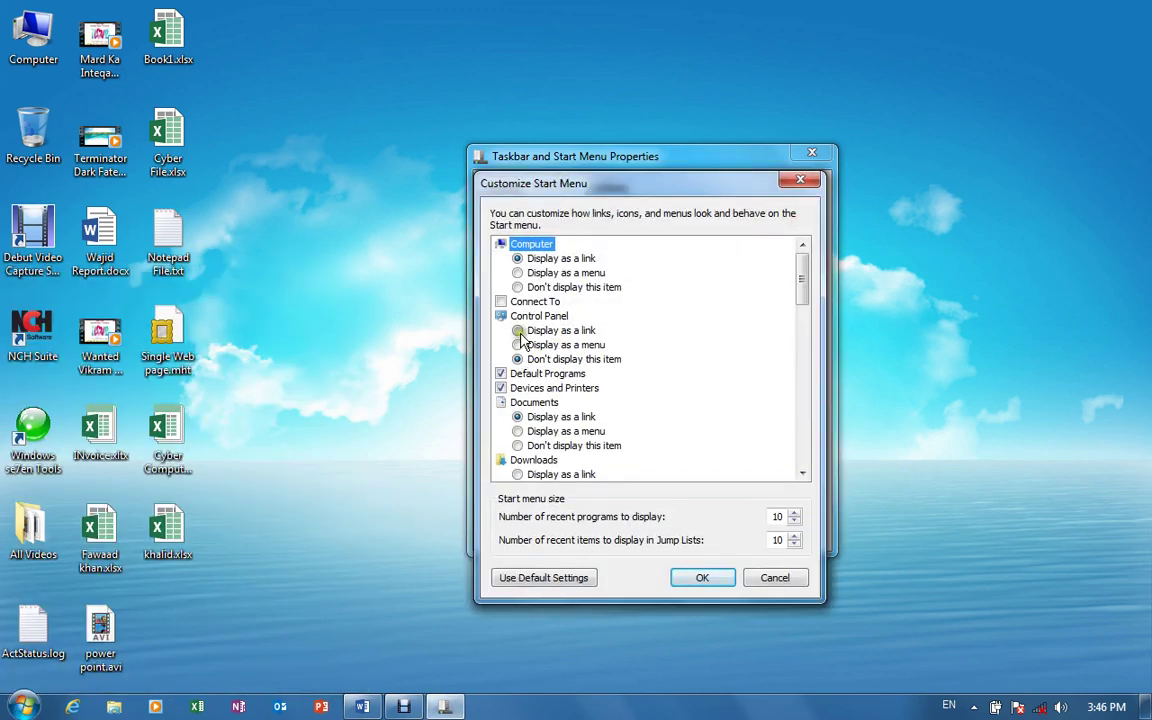
{"action": "left_click", "coordinate": [519, 332]}
{"action": "left_click", "coordinate": [522, 346]}
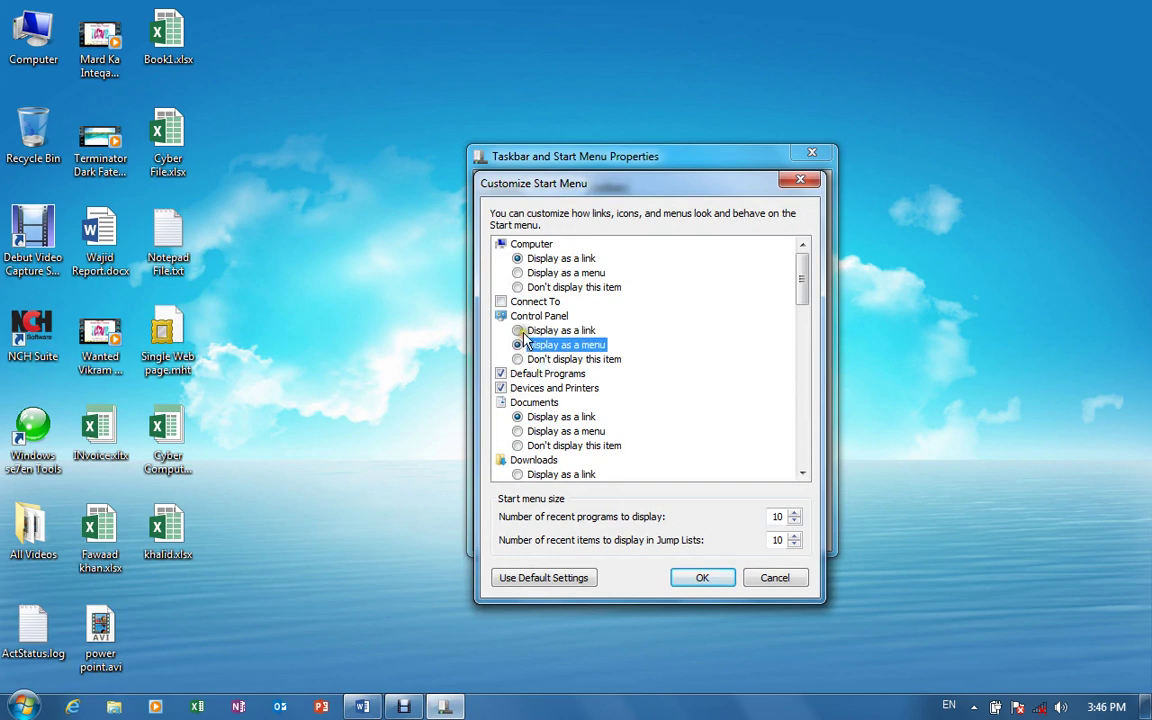
{"action": "left_click", "coordinate": [520, 331]}
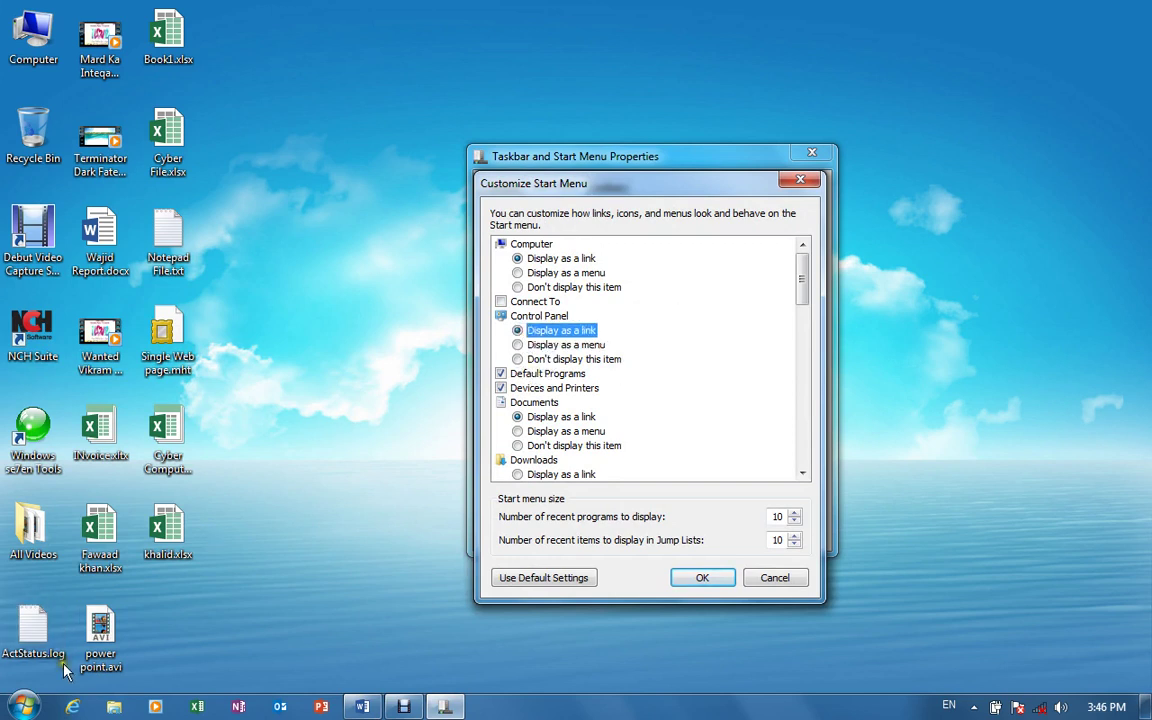
Locate Run in the Start menu, disable "Run command" in Customize Start Menu, apply it and recheck the Start menu
{"action": "left_click", "coordinate": [22, 704]}
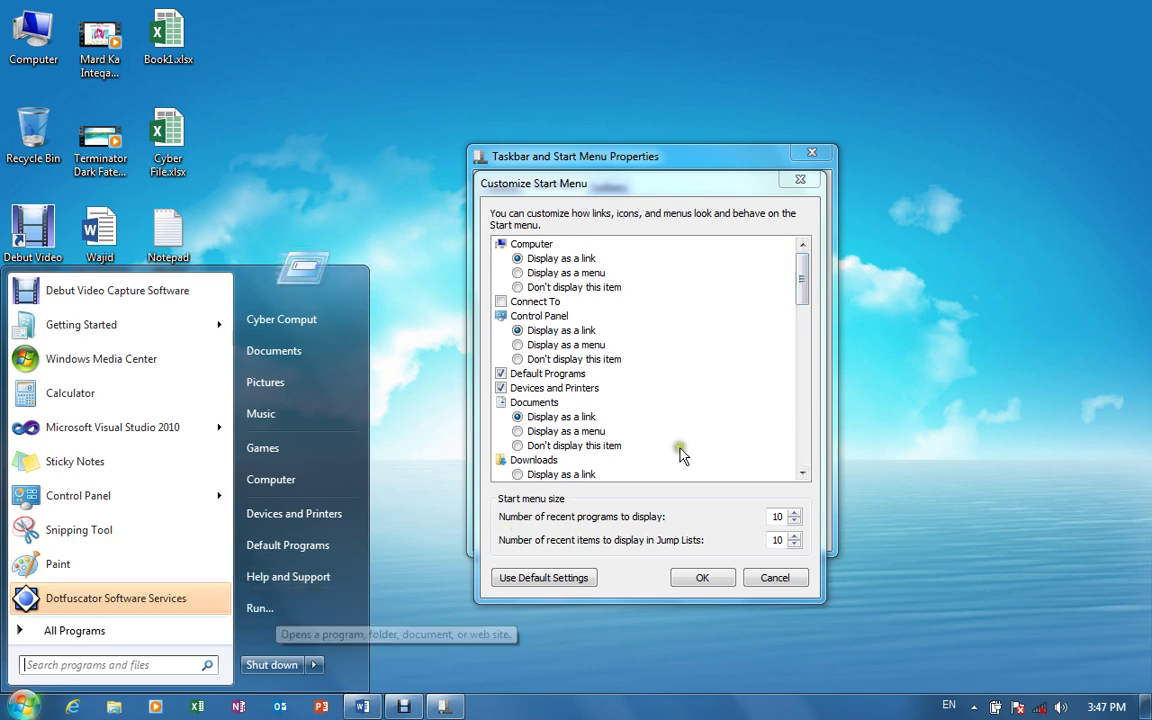
{"action": "left_click_drag", "start_coordinate": [805, 288], "coordinate": [800, 432]}
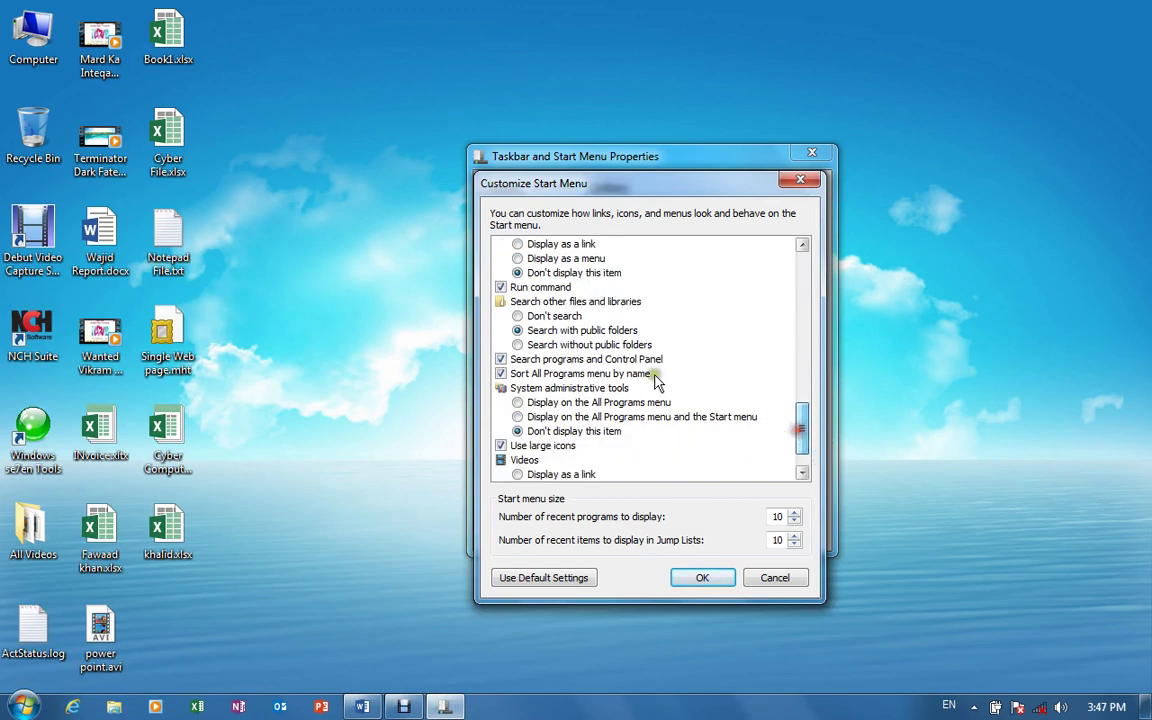
{"action": "left_click", "coordinate": [500, 288]}
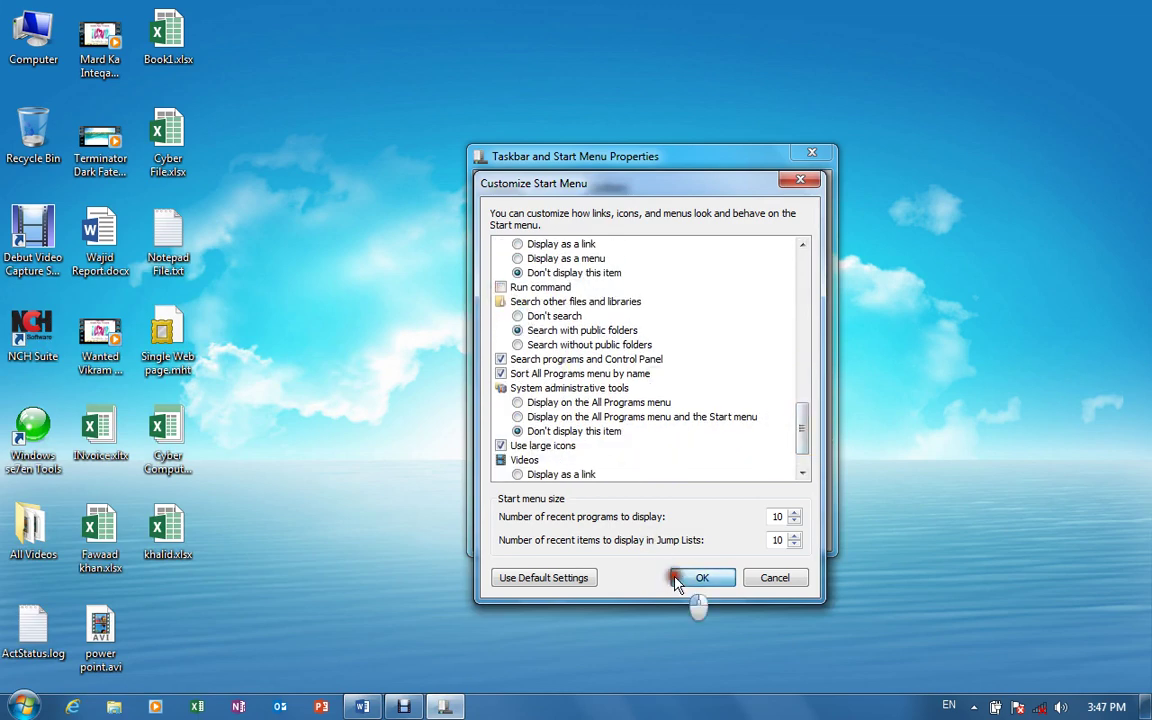
{"action": "left_click", "coordinate": [700, 577]}
{"action": "left_click", "coordinate": [792, 535]}
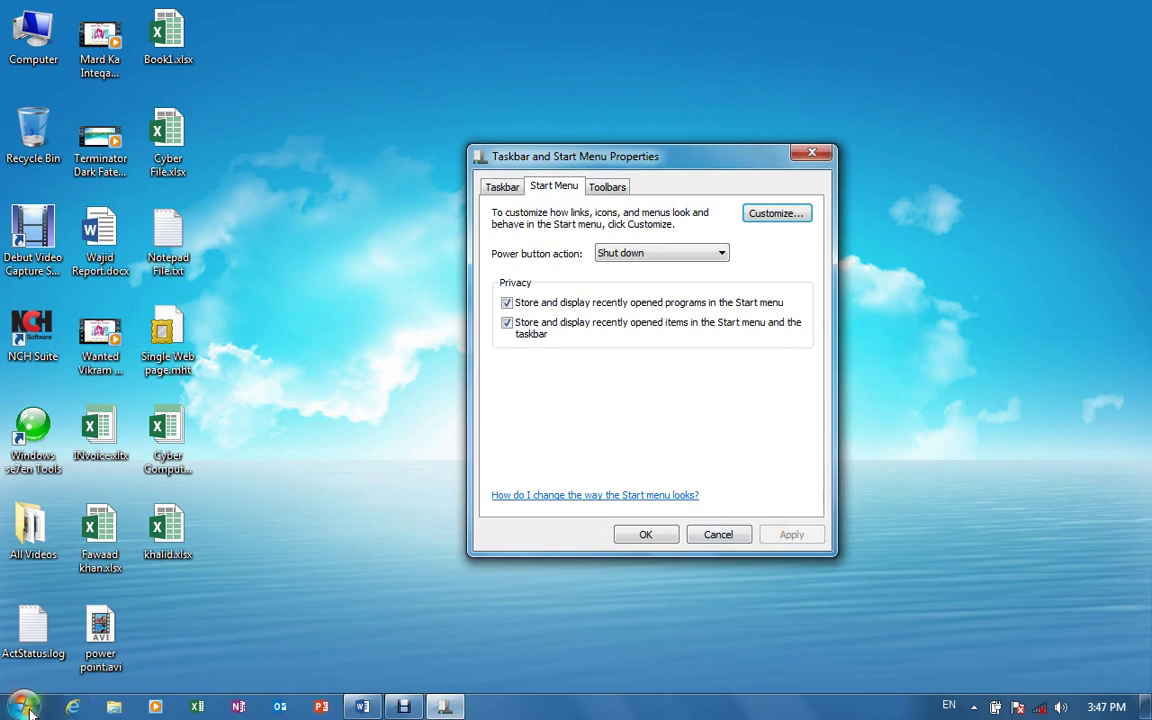
{"action": "left_click", "coordinate": [22, 706]}
Enable "Run command" again in Customize Start Menu, apply it and check the Start menu
{"action": "left_click", "coordinate": [774, 214]}
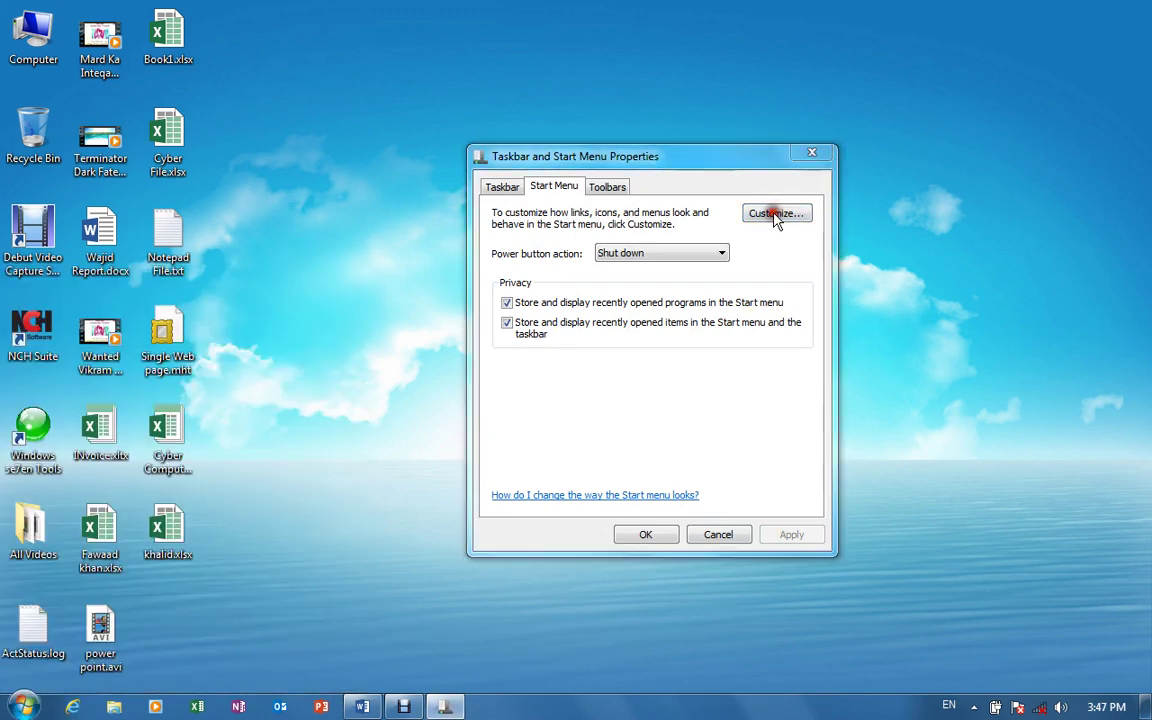
{"action": "left_click_drag", "start_coordinate": [801, 268], "coordinate": [788, 424]}
{"action": "left_click", "coordinate": [500, 287]}
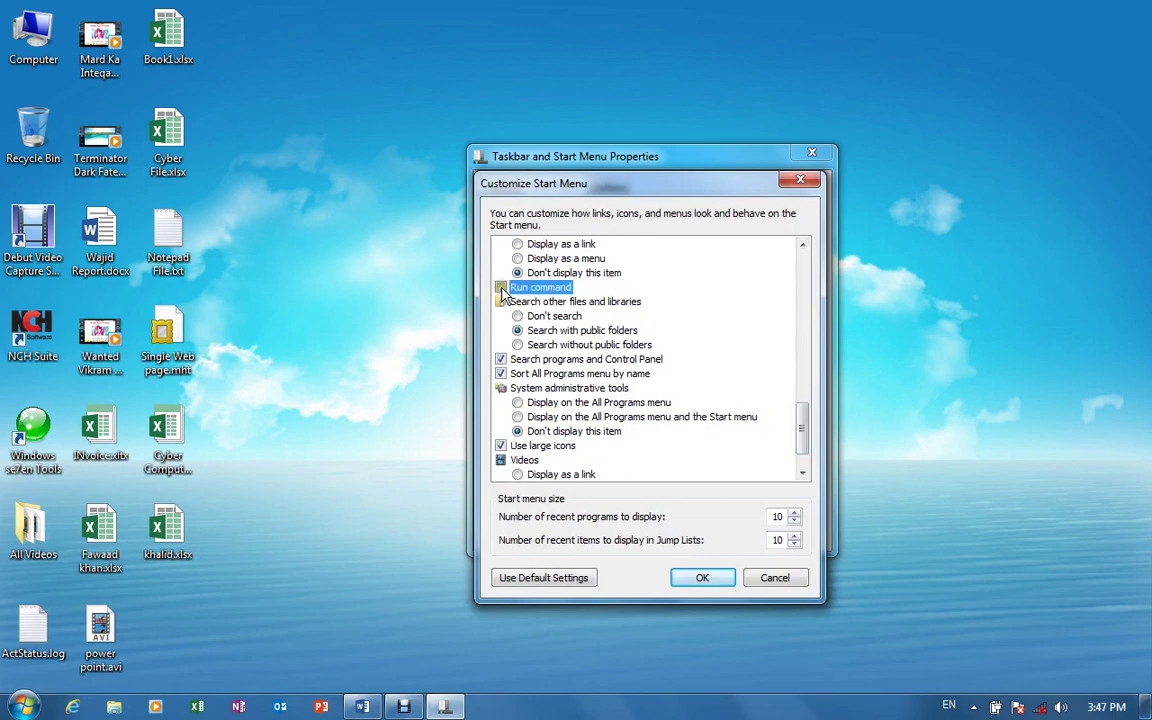
{"action": "left_click", "coordinate": [707, 586]}
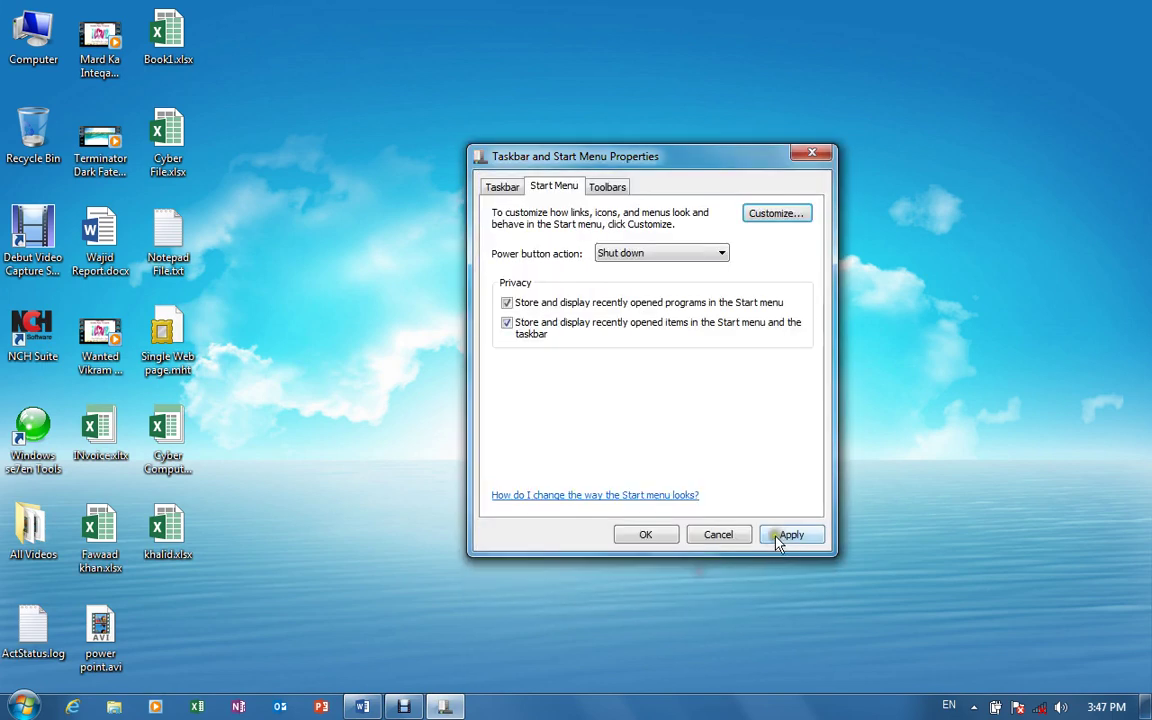
{"action": "left_click", "coordinate": [782, 538]}
{"action": "key", "text": "super"}
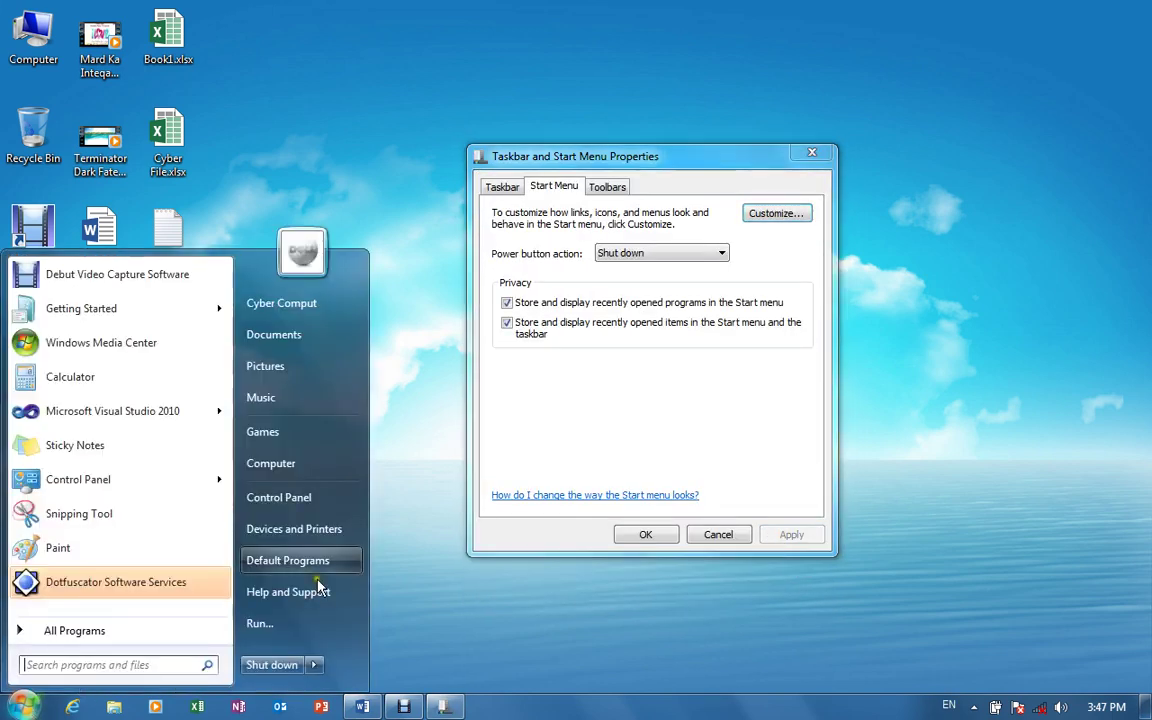
Set the number of recent programs to display to 5 in Customize Start Menu, apply it and check the Start menu
{"action": "left_click", "coordinate": [778, 216]}
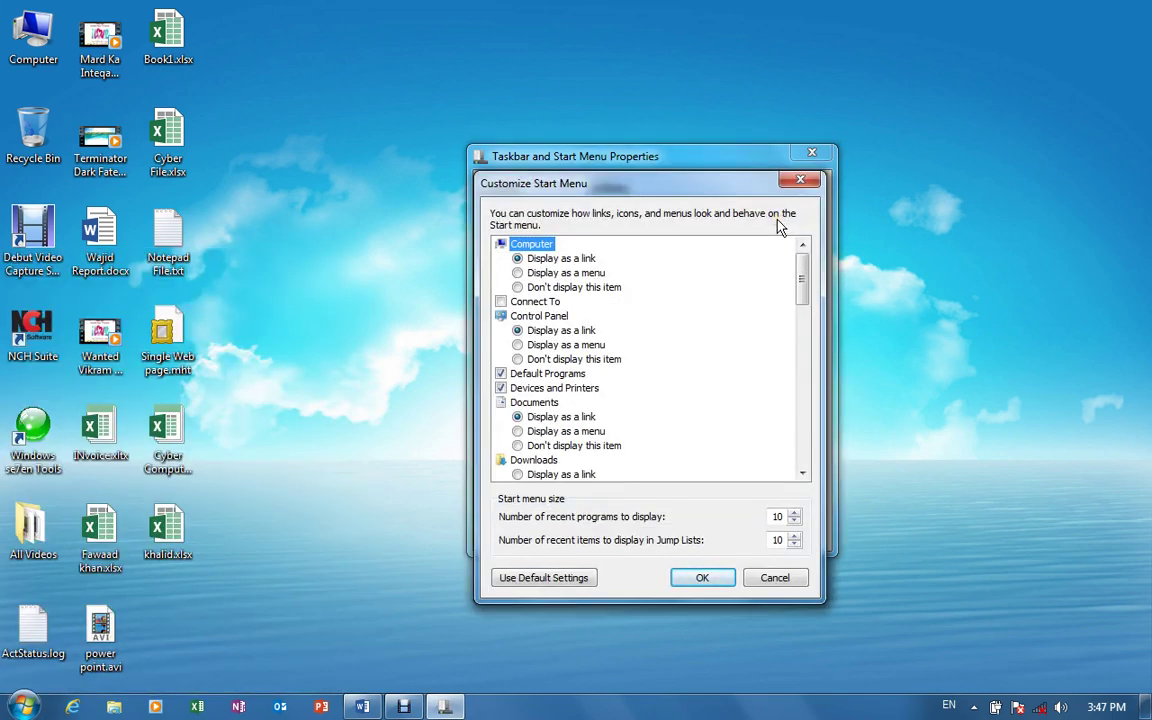
{"action": "left_click", "coordinate": [749, 388]}
{"action": "left_click", "coordinate": [22, 705]}
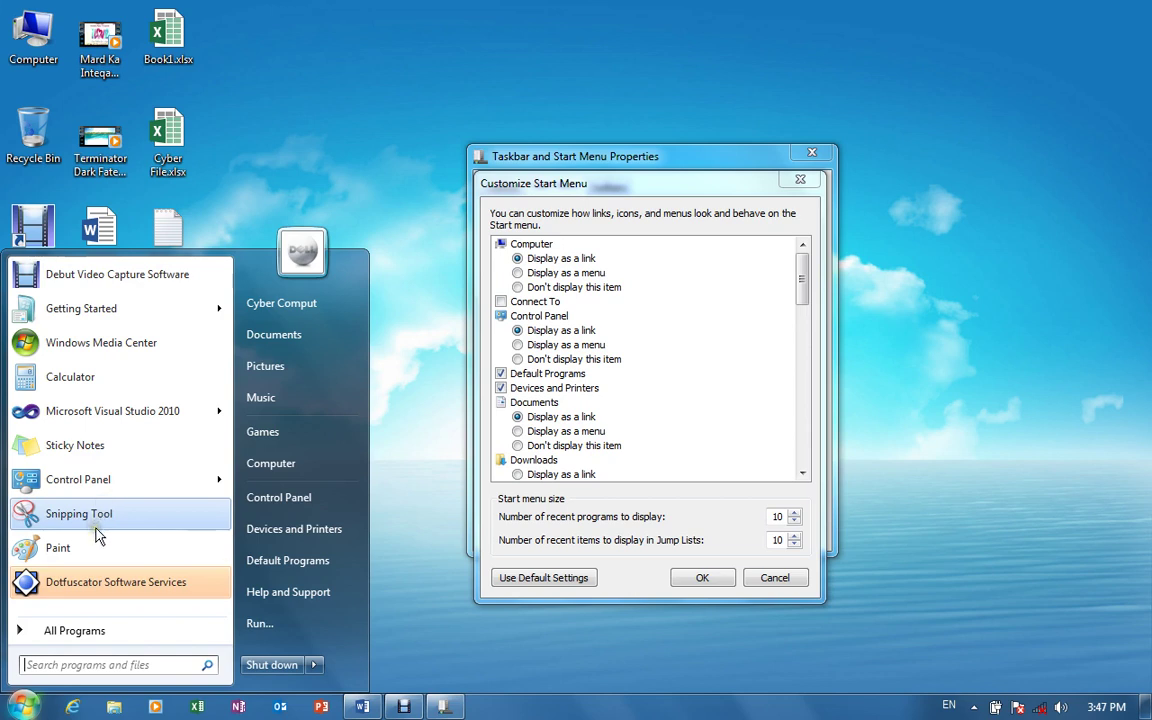
{"action": "left_click", "coordinate": [783, 516]}
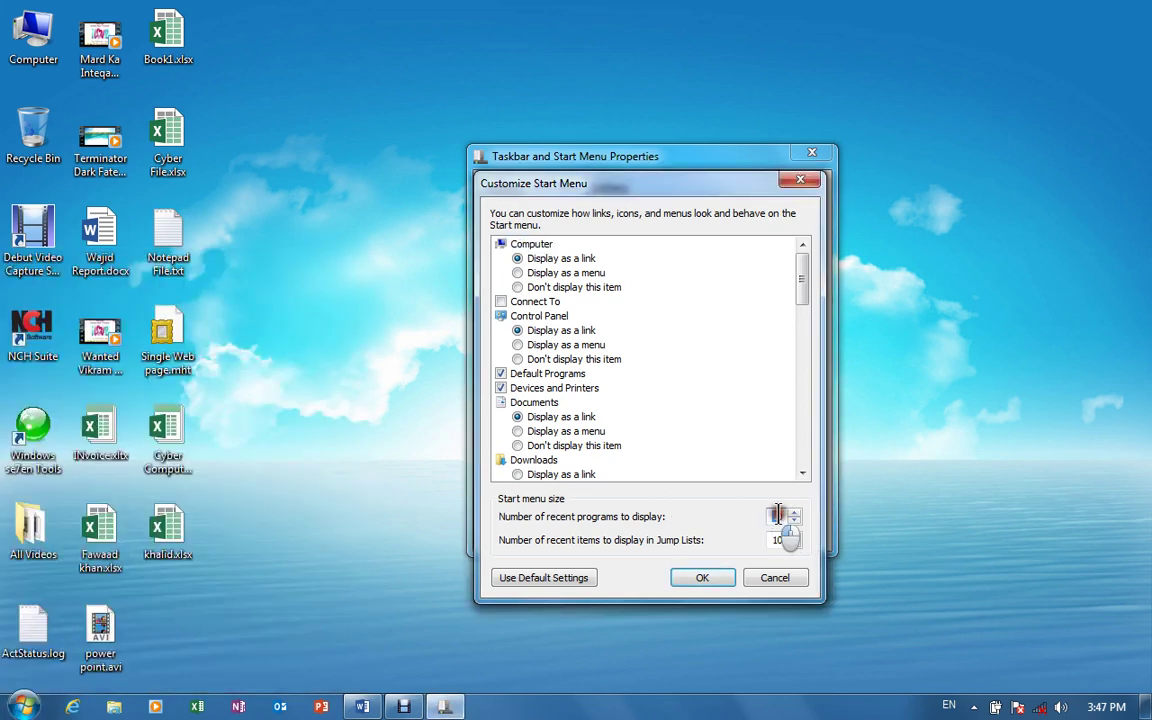
{"action": "key", "text": "super"}
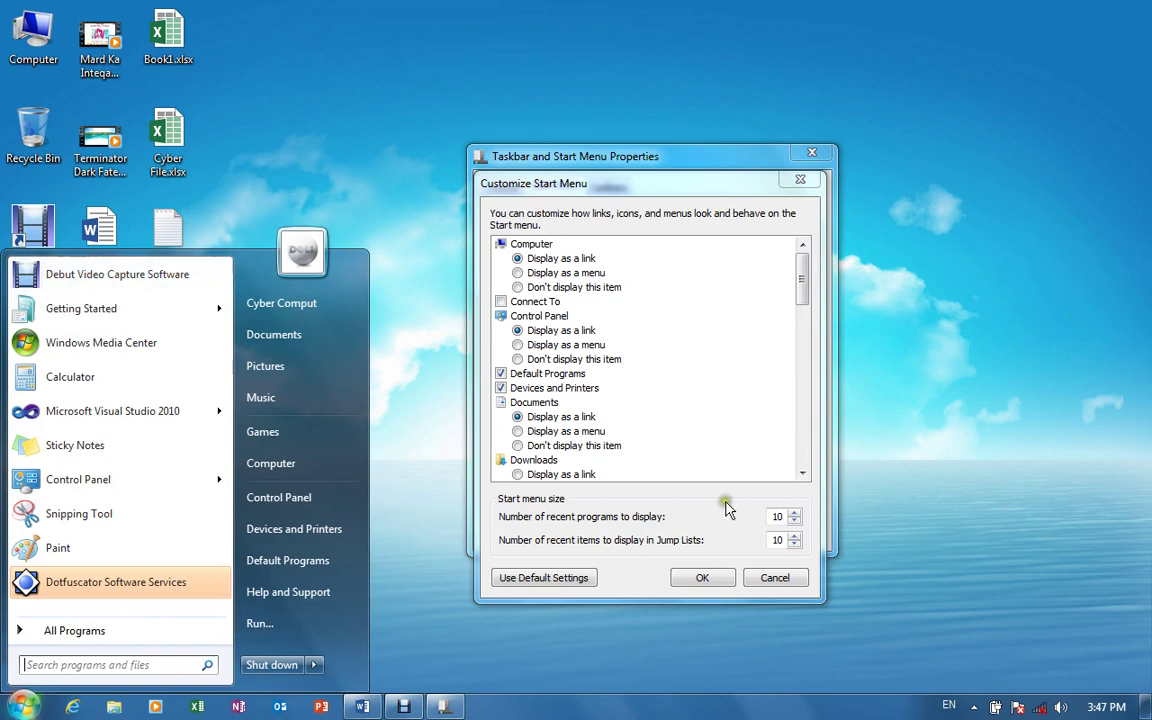
{"action": "left_click", "coordinate": [776, 512]}
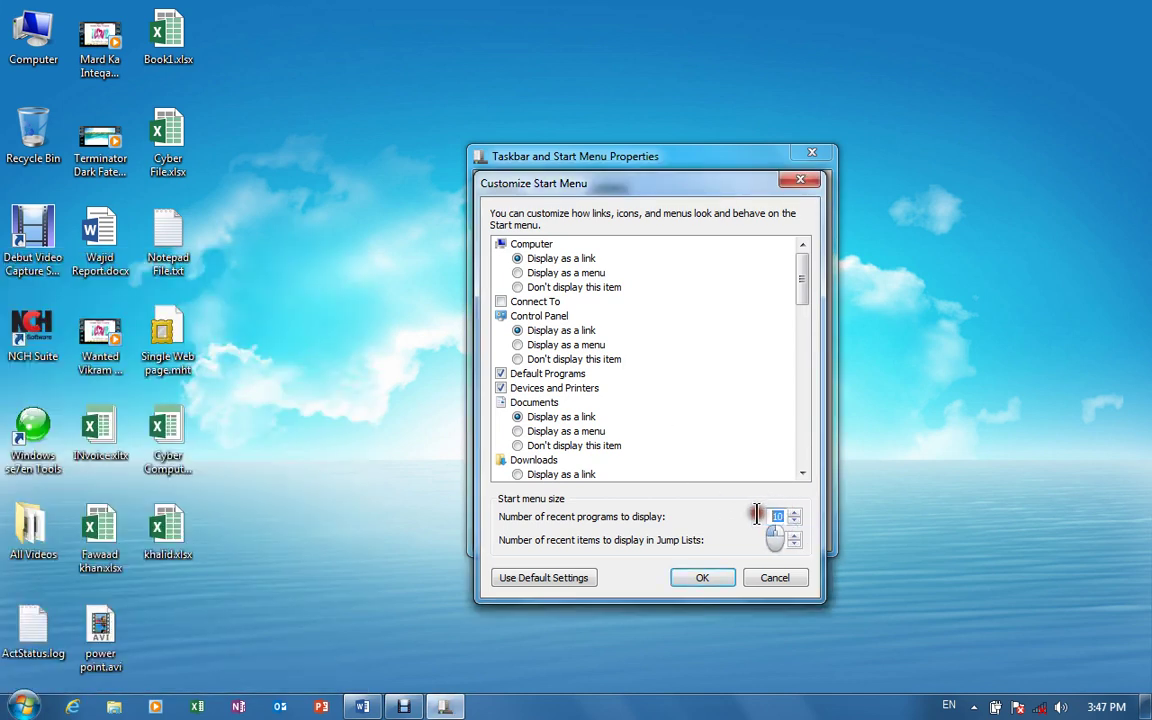
{"action": "type", "text": "5"}
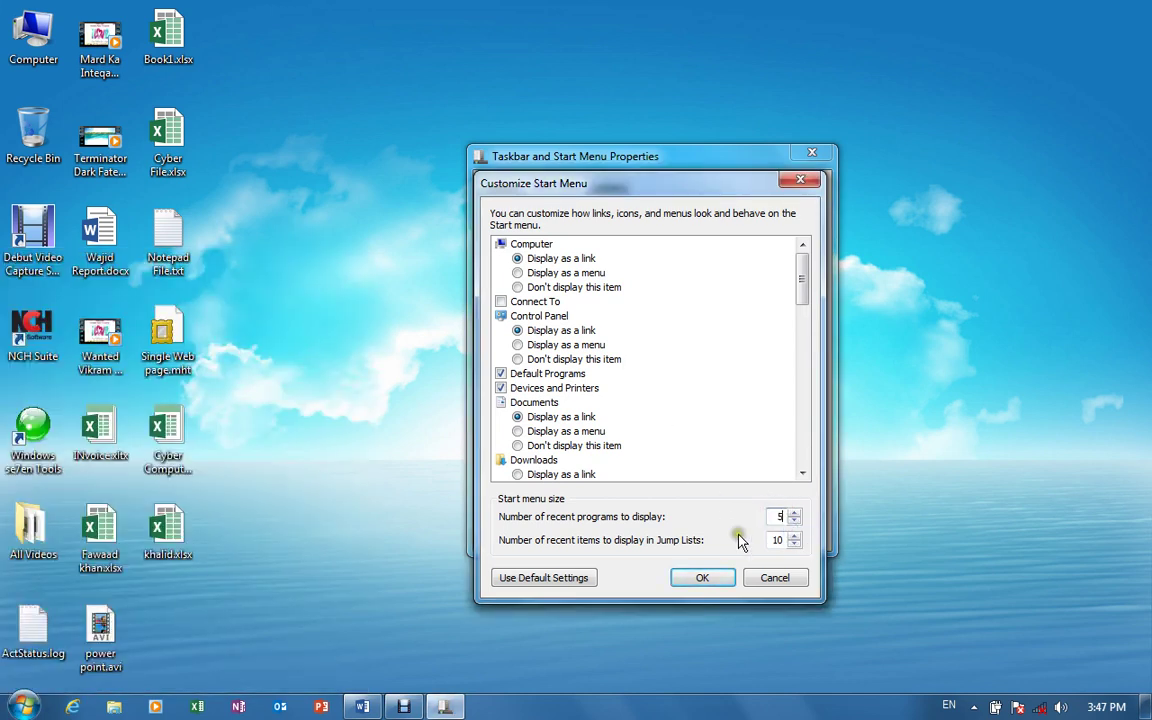
{"action": "left_click", "coordinate": [704, 578]}
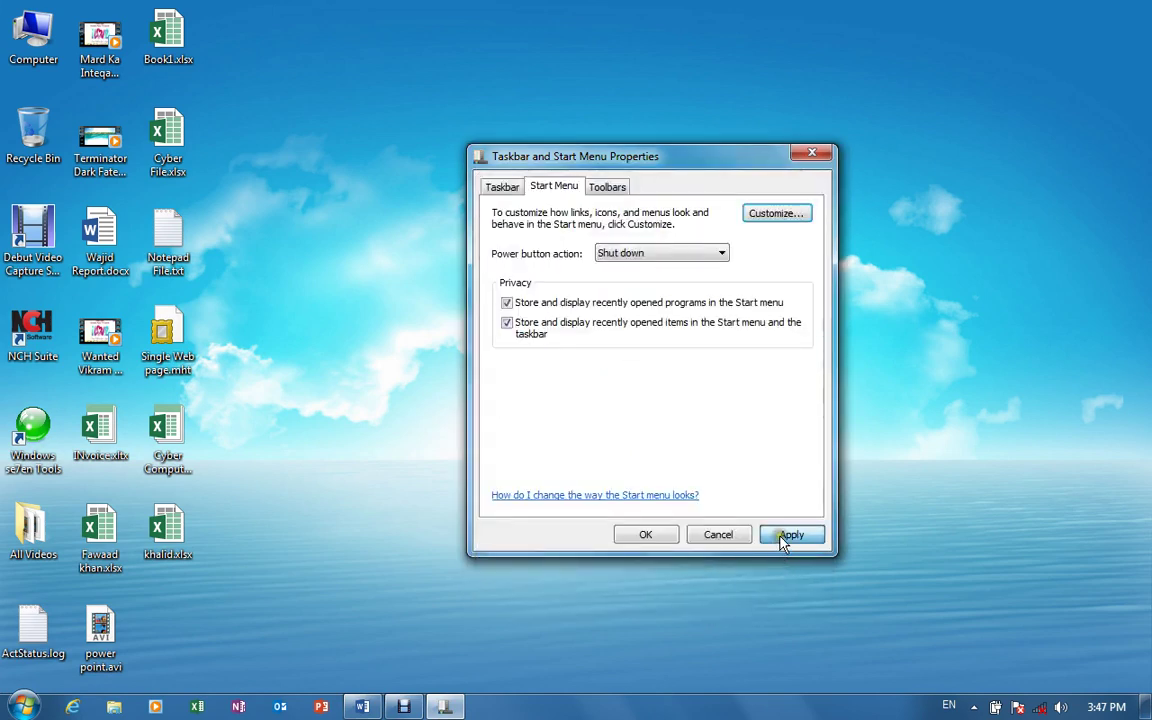
{"action": "left_click", "coordinate": [788, 537]}
{"action": "left_click", "coordinate": [25, 706]}
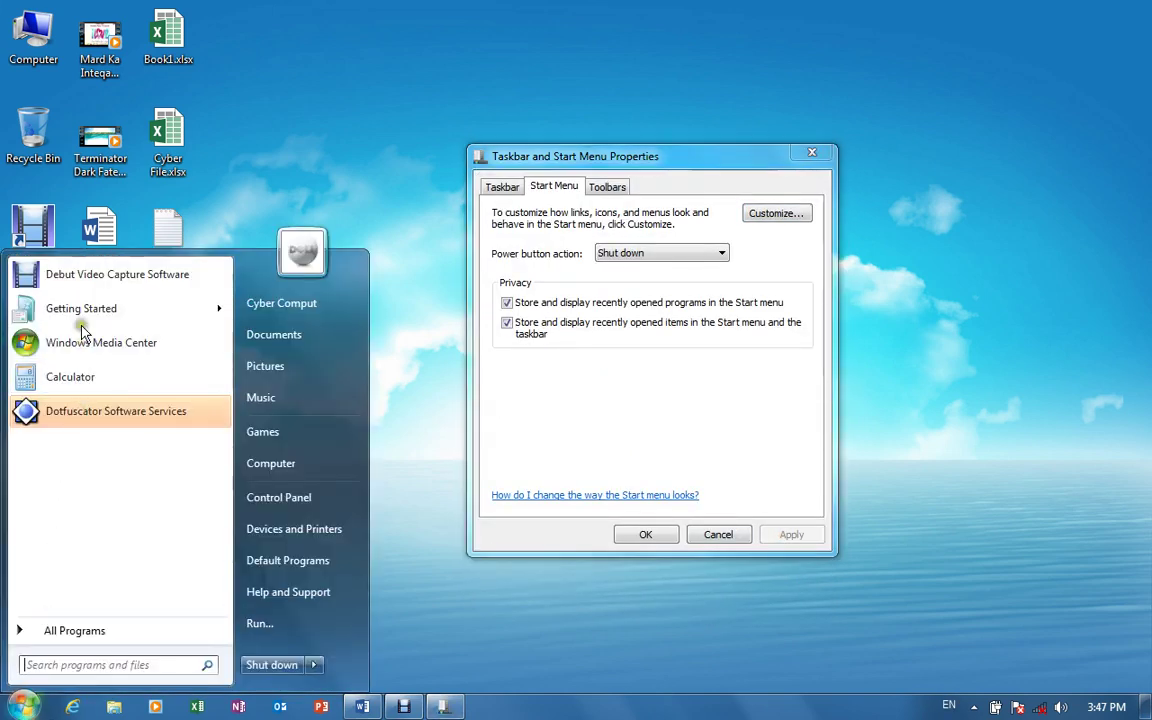
Set the number of recent programs to display to 20, apply it and check the Start menu
{"action": "left_click", "coordinate": [755, 213]}
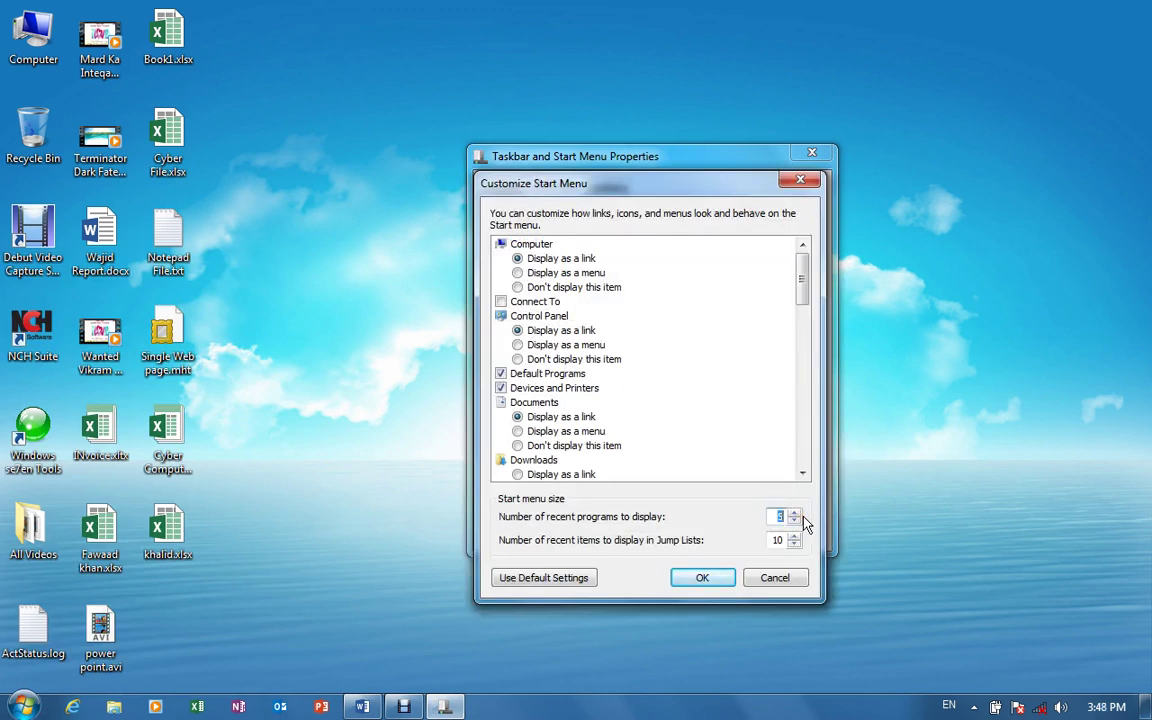
{"action": "left_click", "coordinate": [702, 577]}
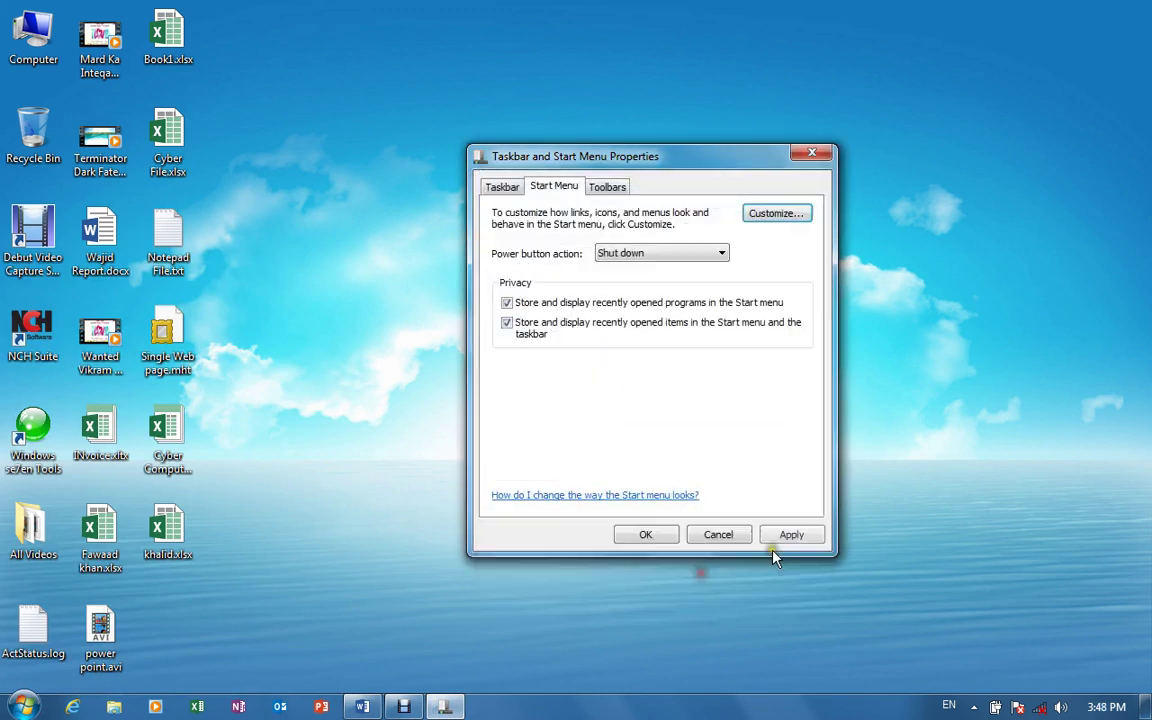
{"action": "left_click", "coordinate": [22, 707]}
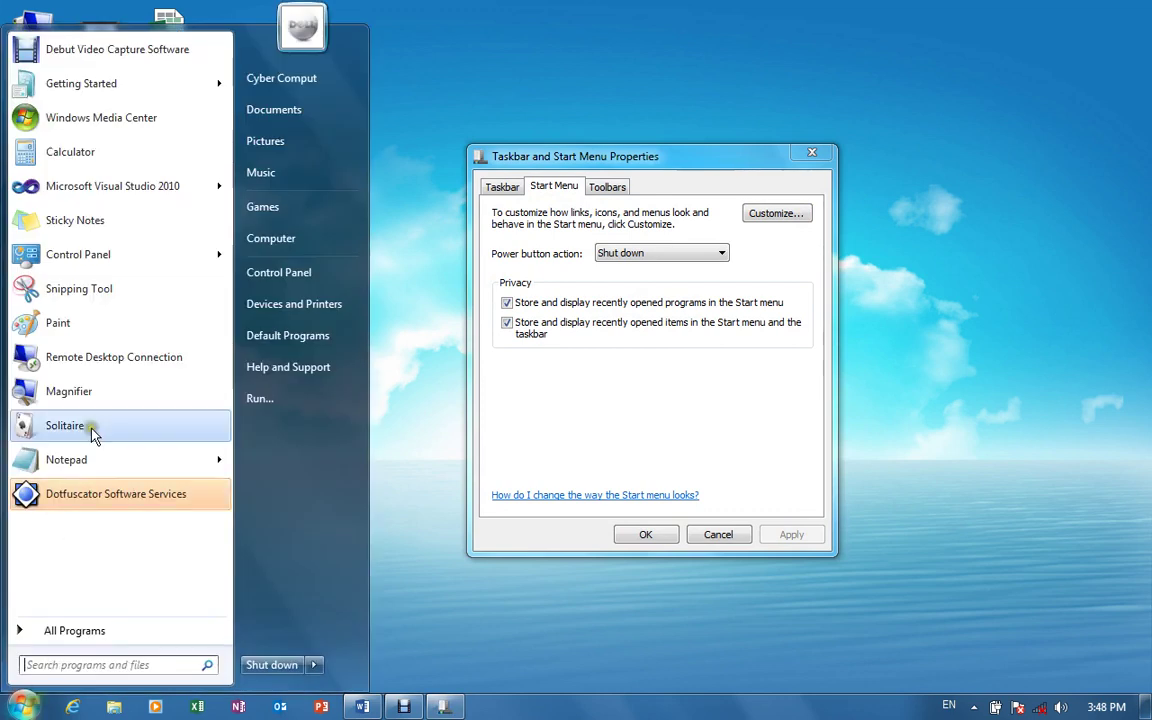
Search the Start menu for "Command", open and close Command Prompt, and recheck the recent programs list
{"action": "left_click", "coordinate": [88, 661]}
{"action": "type", "text": "commdn"}
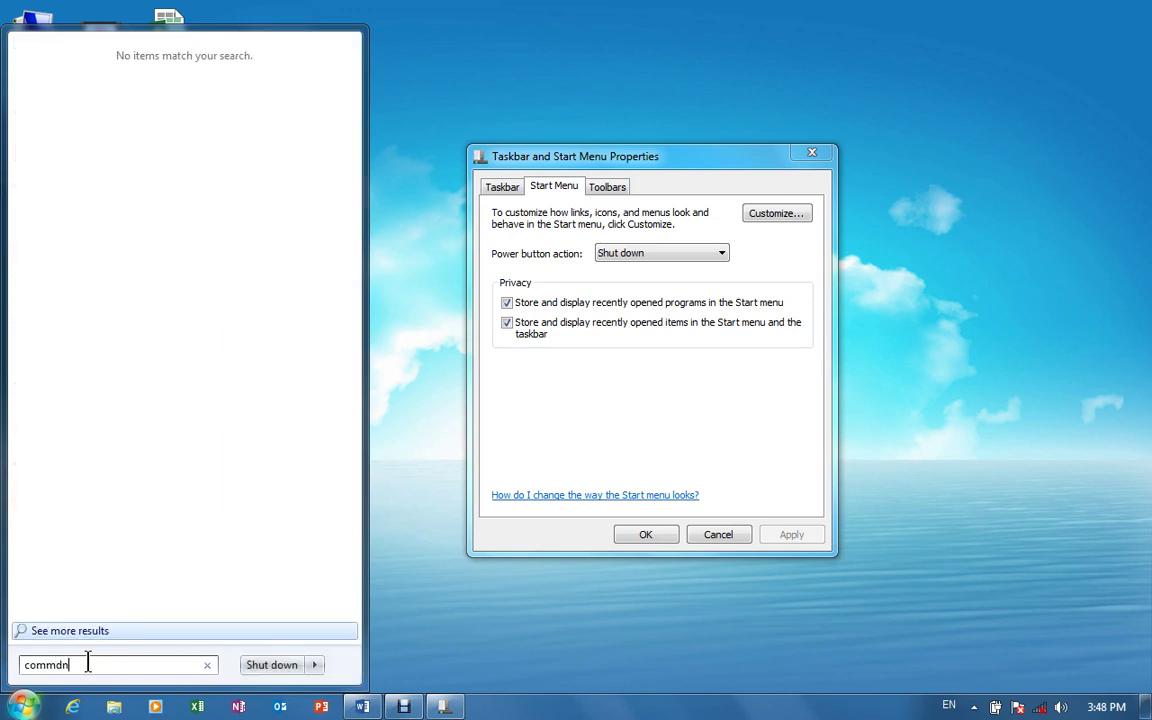
{"action": "key", "text": "BackSpace"}
{"action": "key", "text": "BackSpace"}
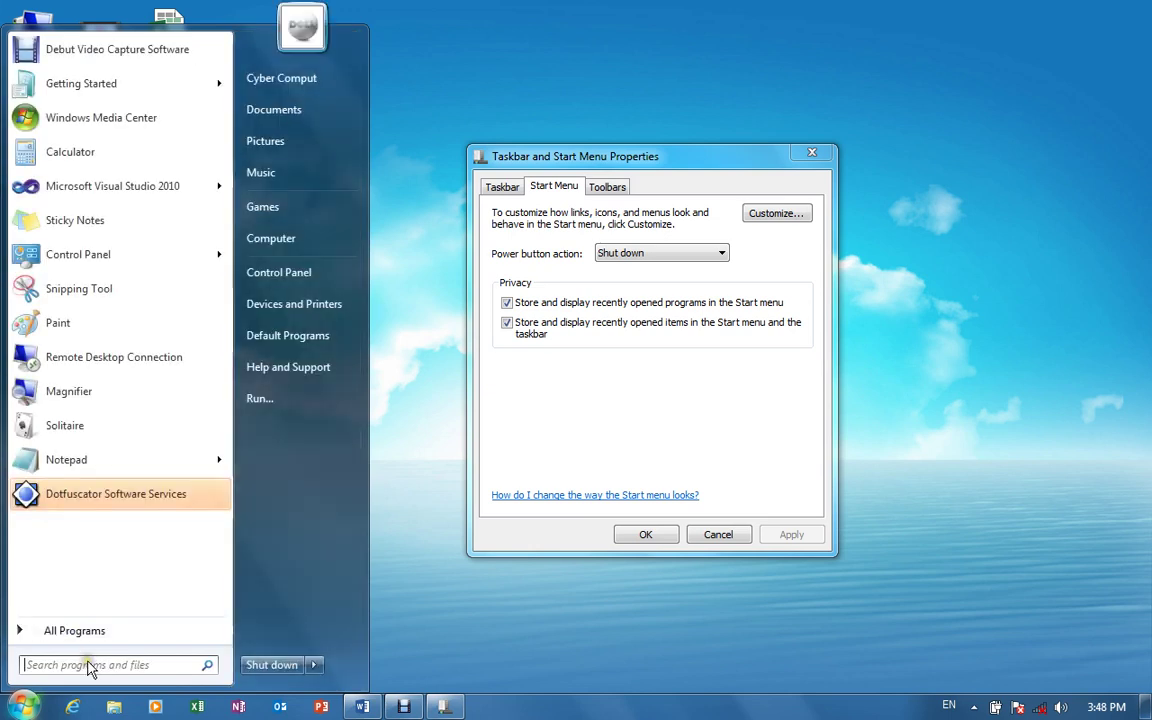
{"action": "type", "text": "Commnd"}
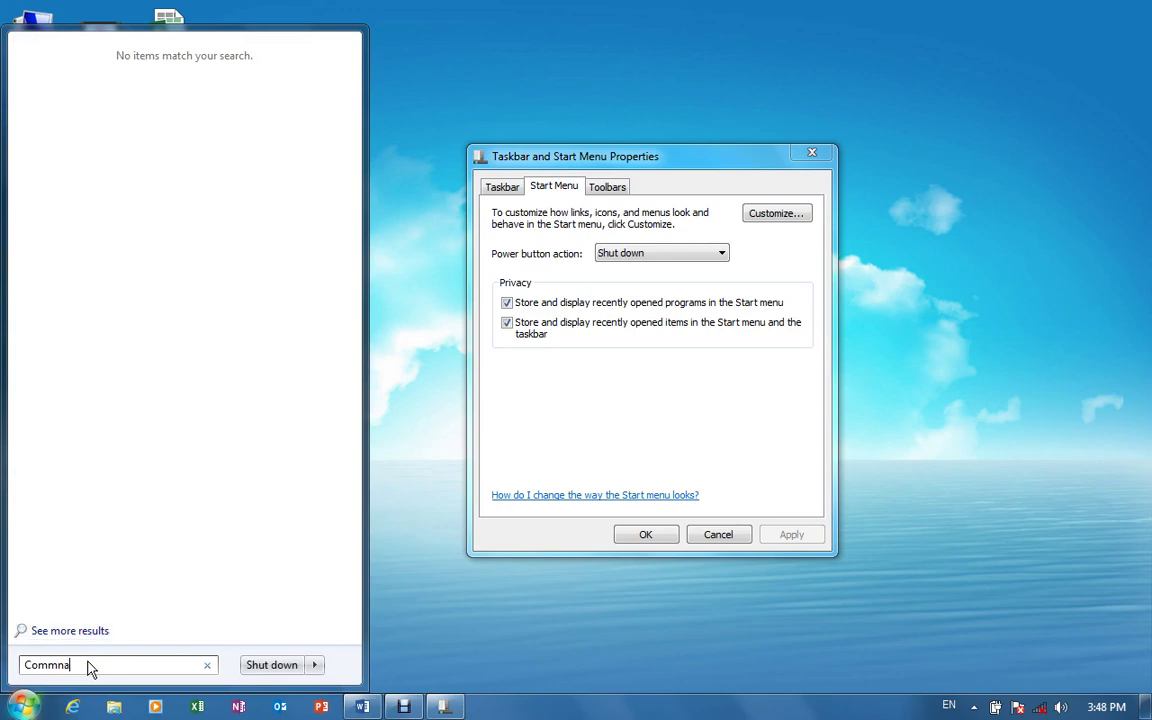
{"action": "key", "text": "BackSpace"}
{"action": "key", "text": "BackSpace"}
{"action": "type", "text": "and"}
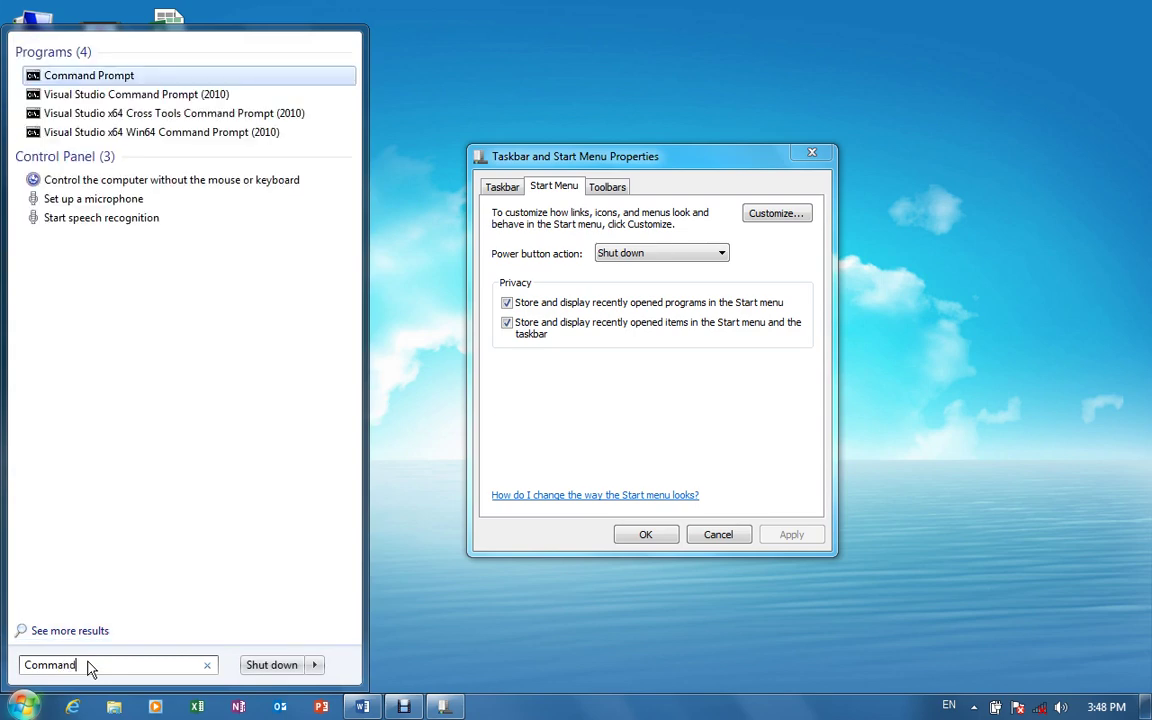
{"action": "key", "text": "Return"}
{"action": "left_click", "coordinate": [645, 80]}
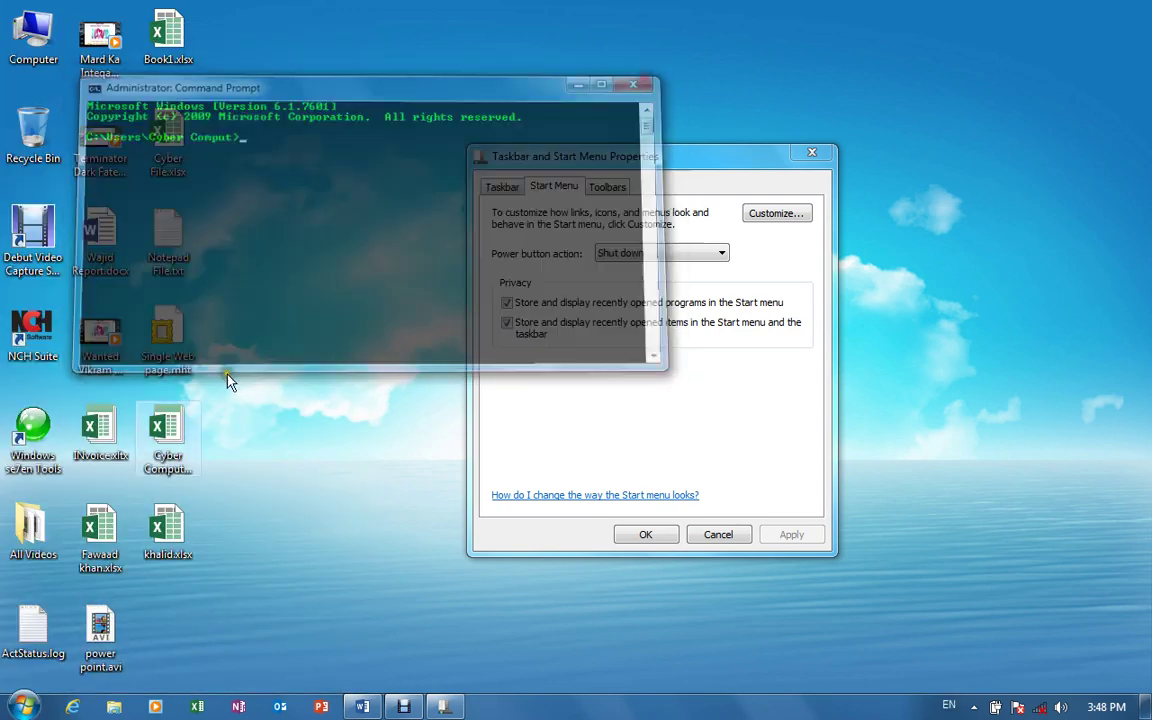
{"action": "left_click", "coordinate": [28, 700]}
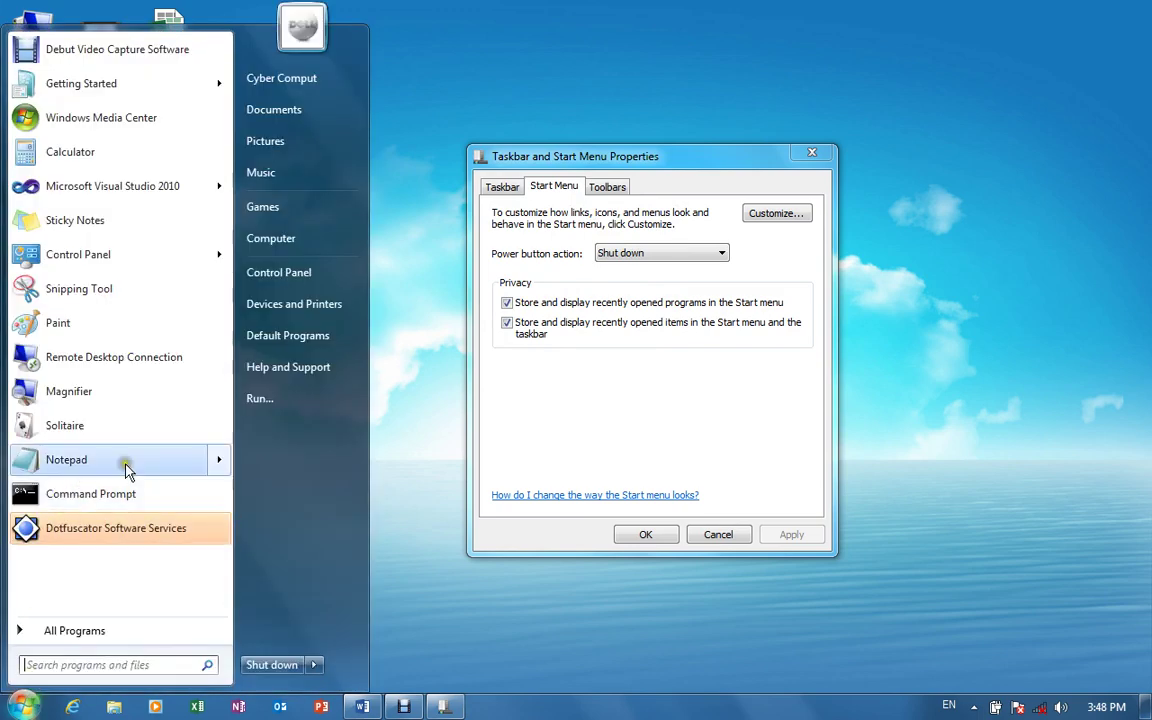
Reopen Customize Start Menu and view Notepad's recent items in the Start menu
{"action": "left_click", "coordinate": [778, 213]}
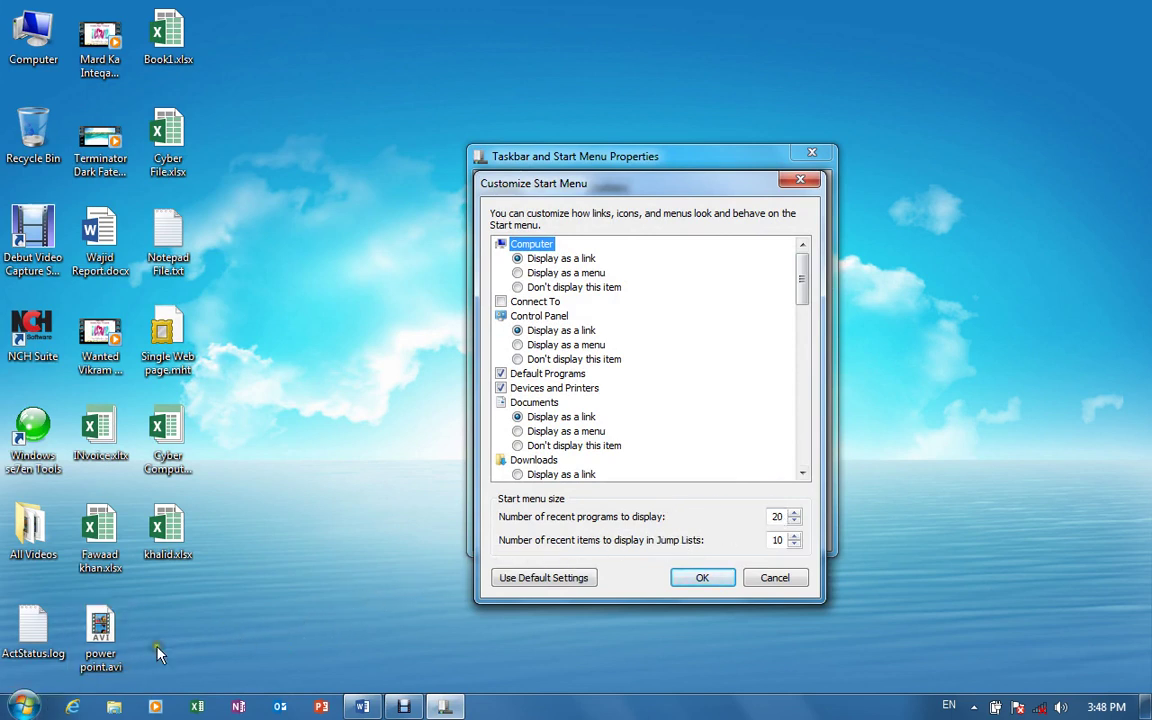
{"action": "left_click", "coordinate": [22, 706]}
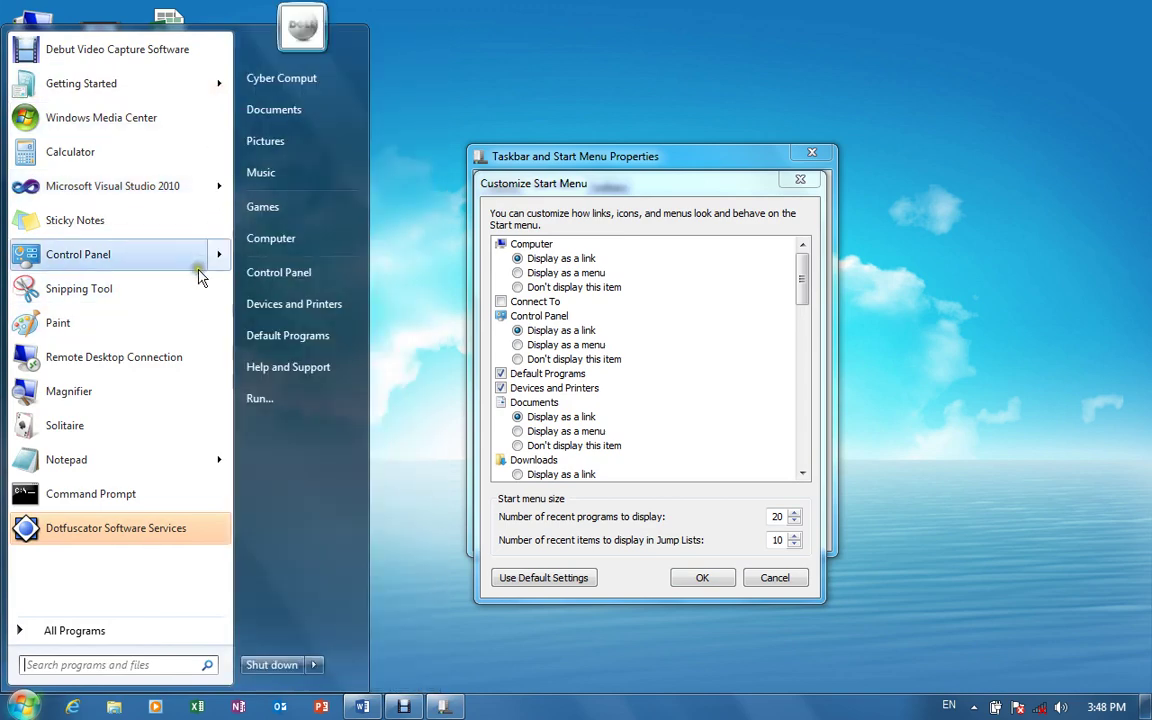
{"action": "mouse_move", "coordinate": [215, 258]}
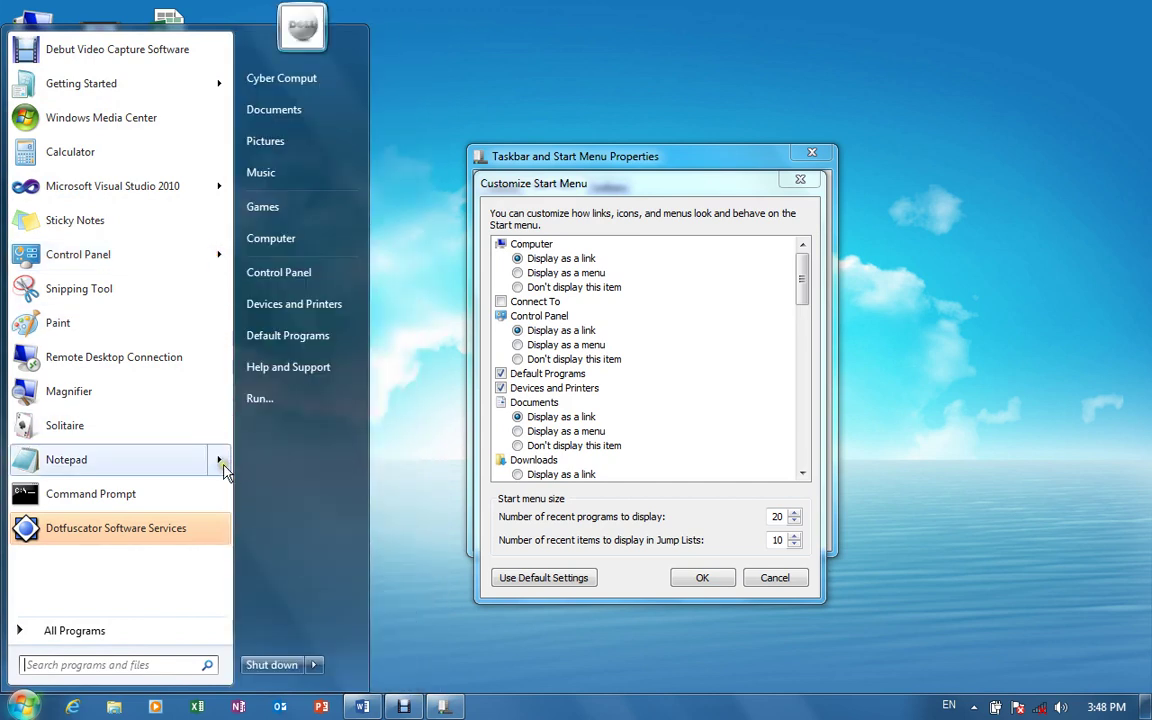
{"action": "mouse_move", "coordinate": [222, 462]}
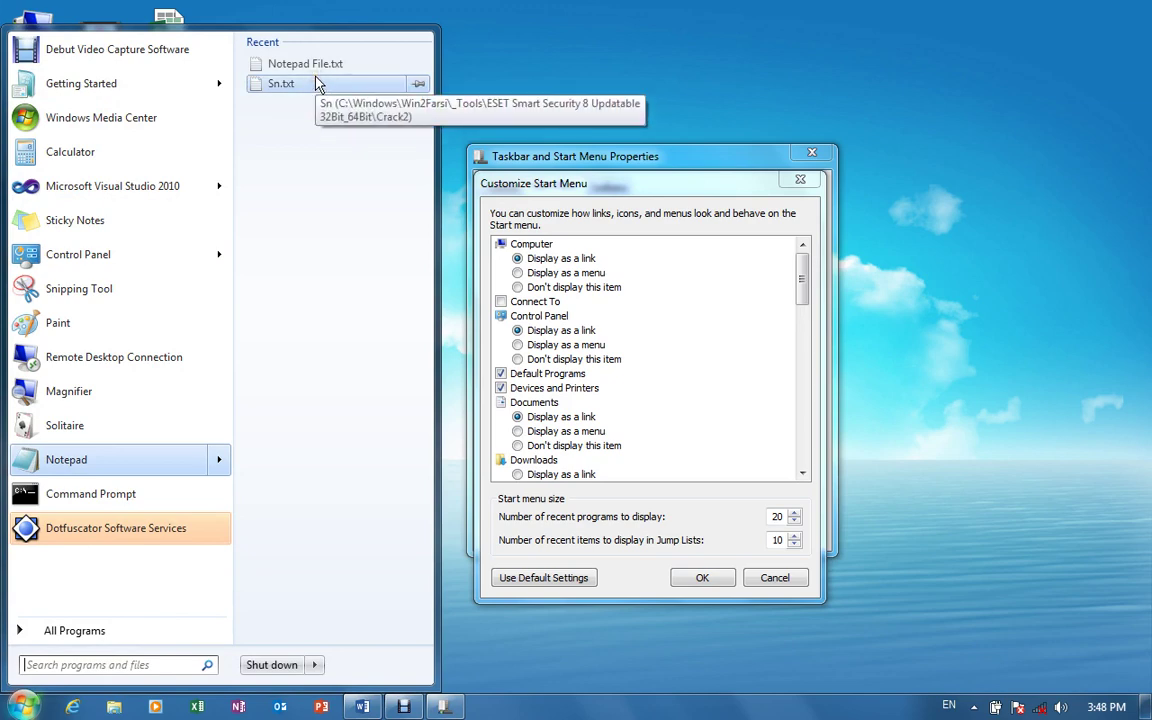
Enter "This is my File" in a new Notepad document and choose the Desktop as its save location
{"action": "left_click", "coordinate": [70, 462]}
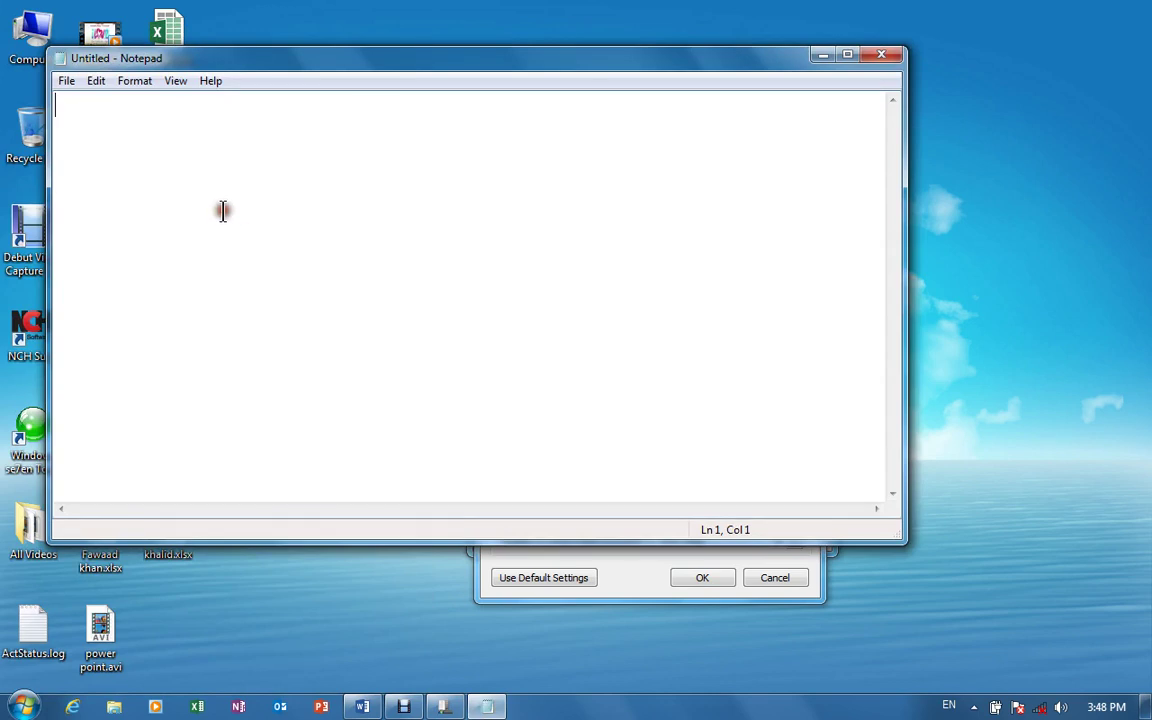
{"action": "type", "text": "This is my File"}
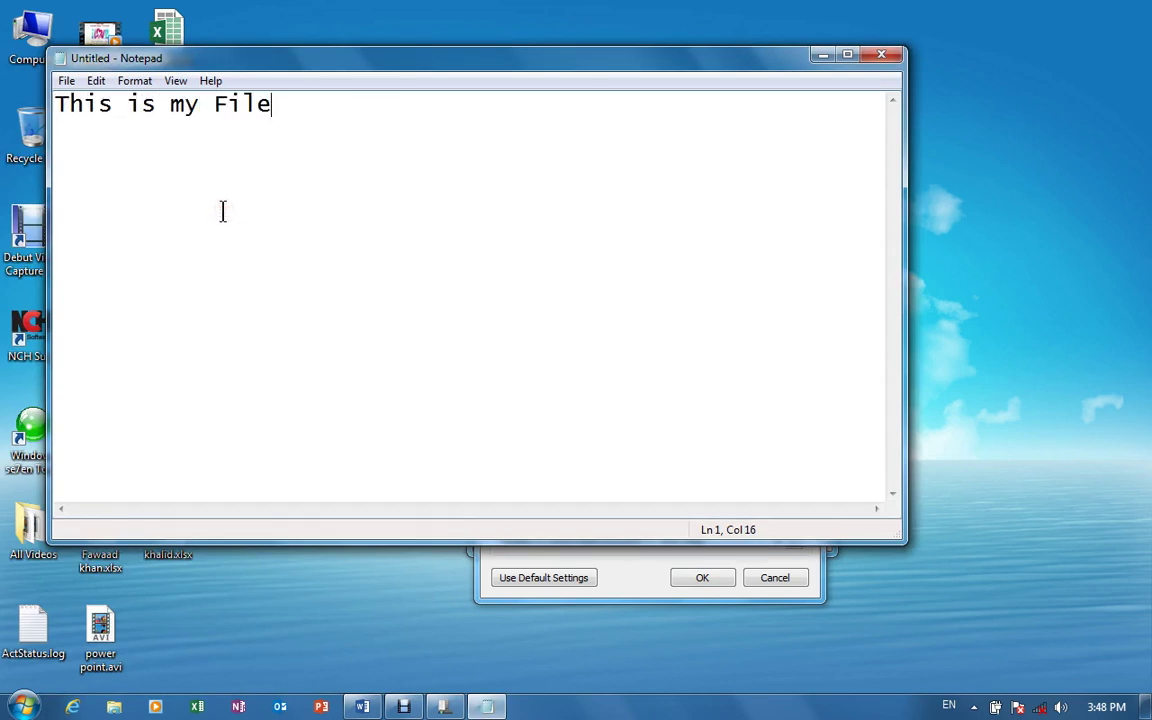
{"action": "left_click", "coordinate": [66, 80]}
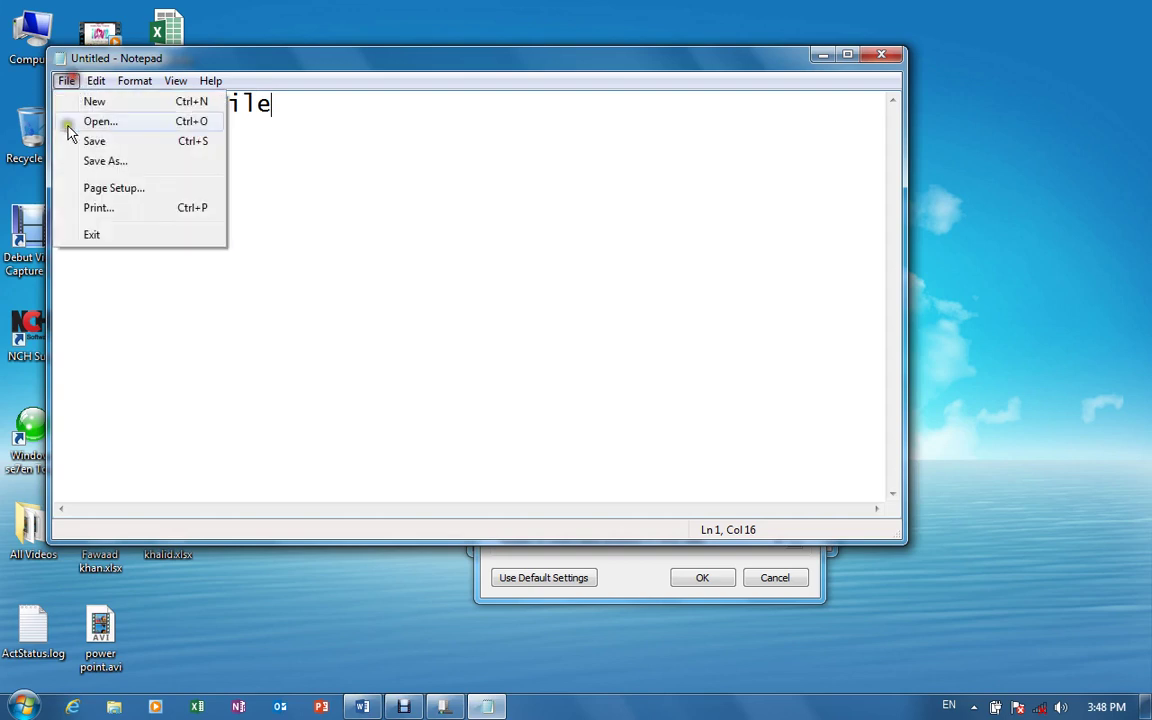
{"action": "left_click", "coordinate": [92, 162]}
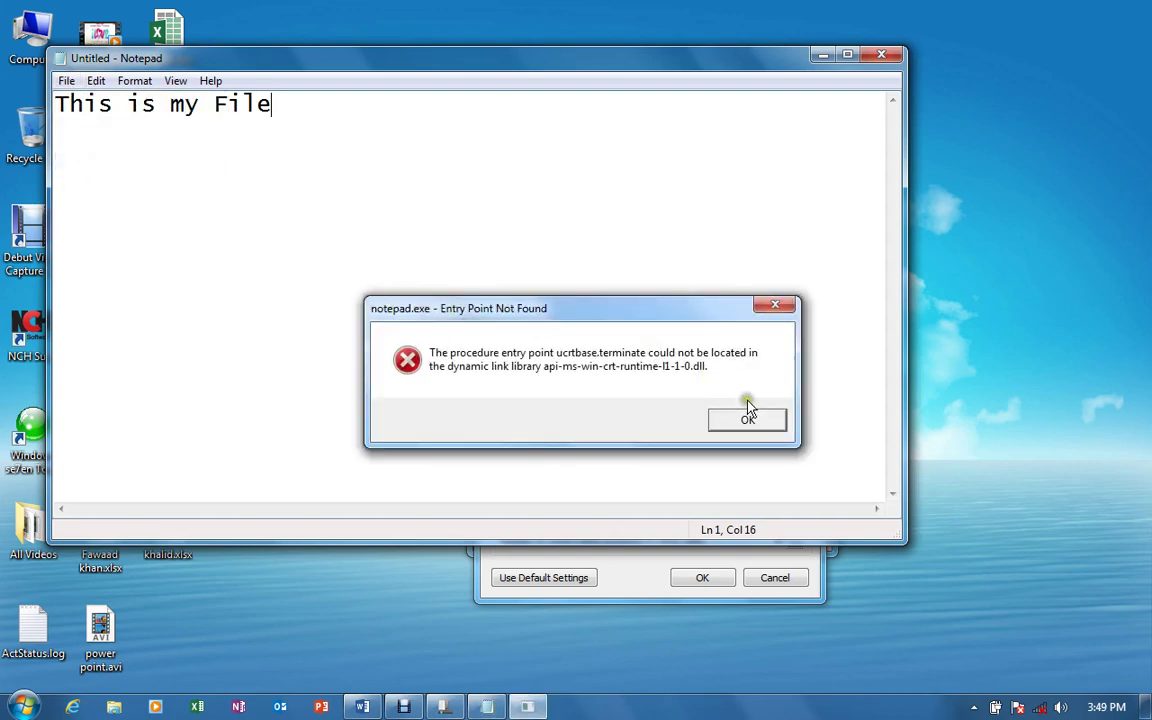
{"action": "left_click", "coordinate": [748, 416]}
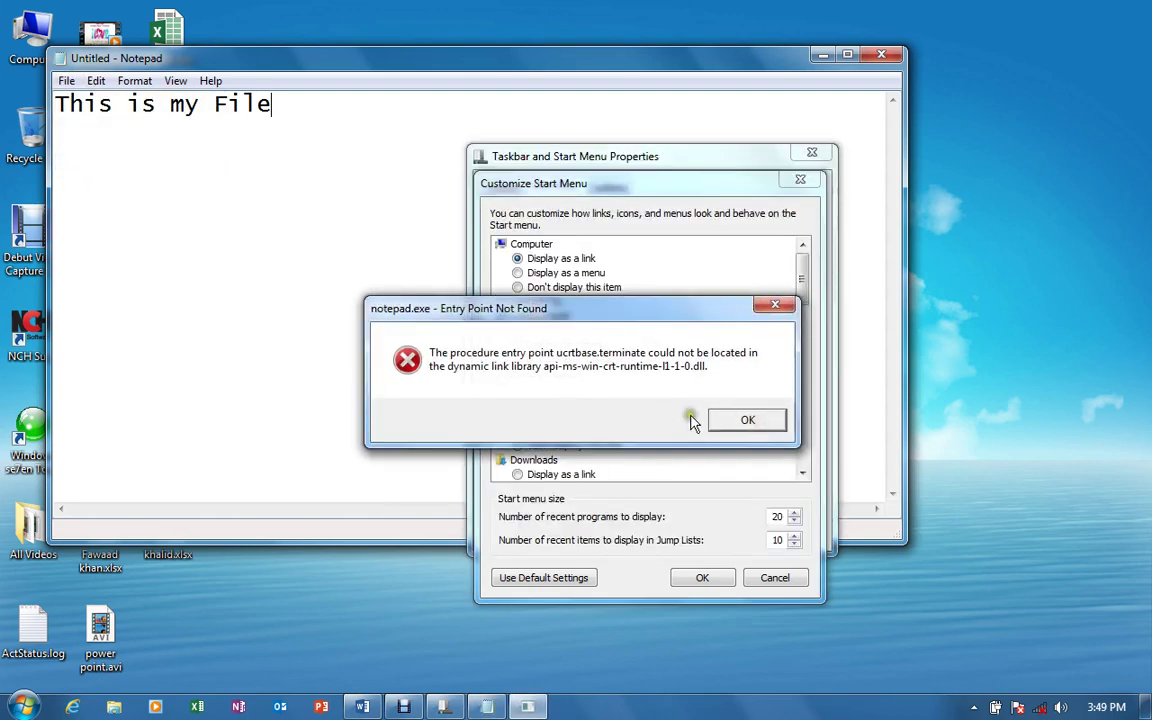
{"action": "left_click", "coordinate": [748, 425]}
{"action": "left_click", "coordinate": [124, 213]}
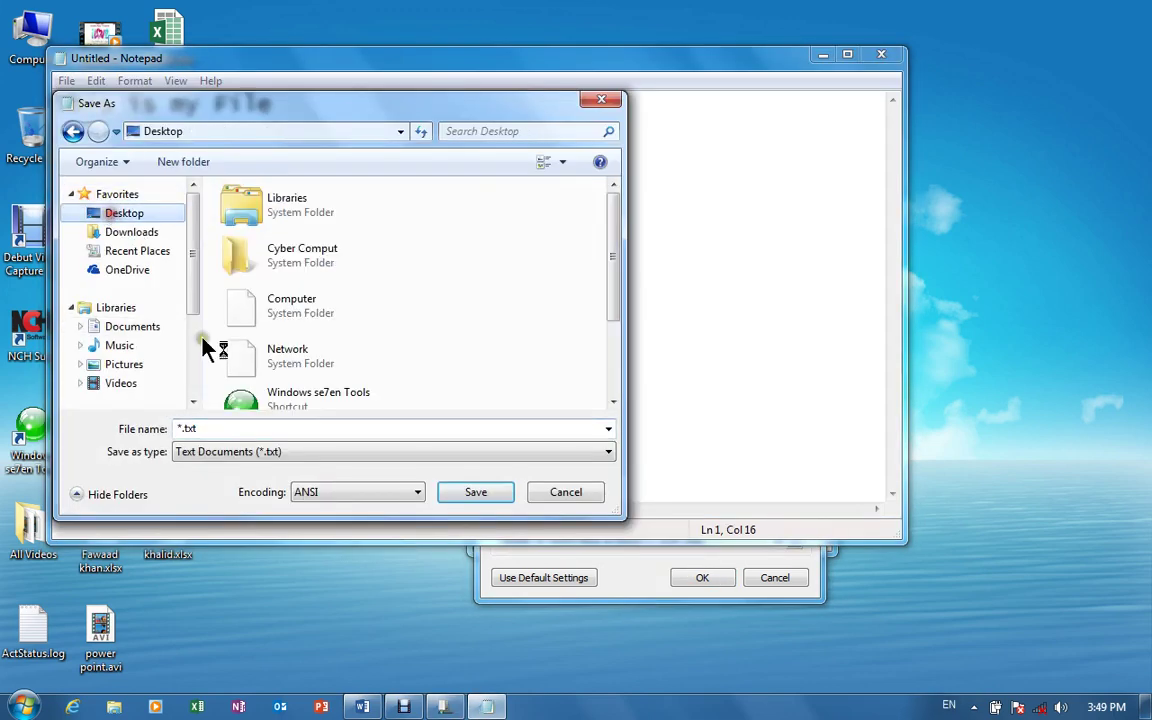
Save the text document as "New File of Notepad" and close Notepad
{"action": "type", "text": "NOt"}
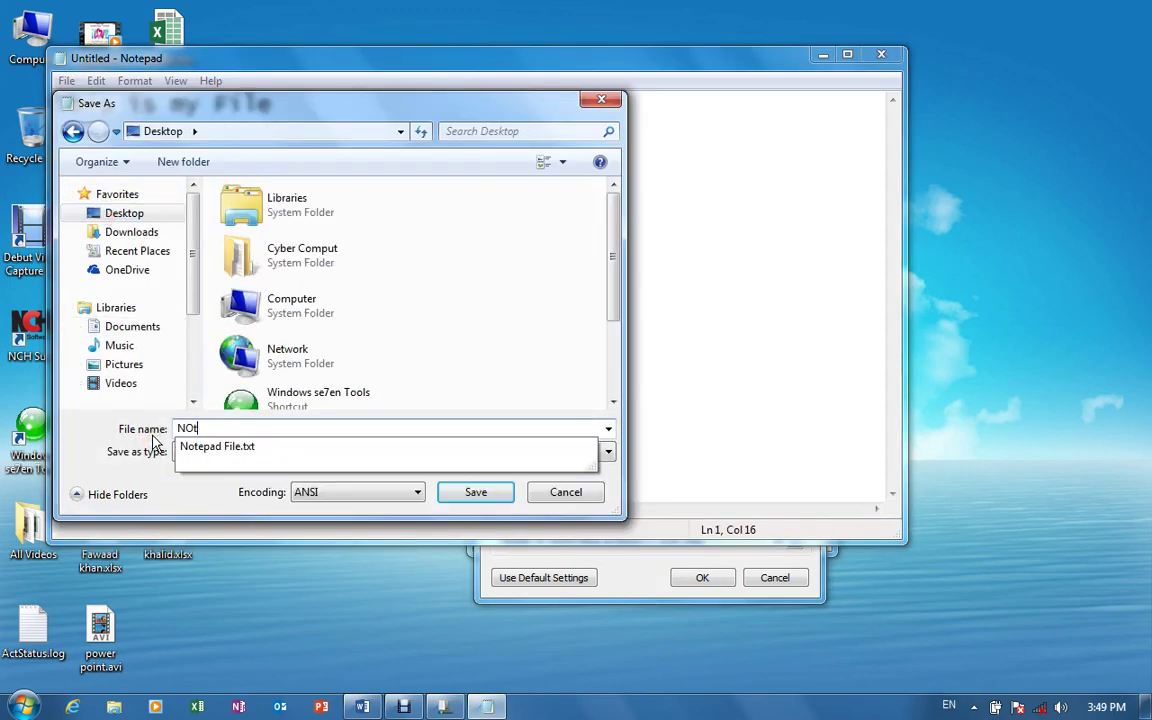
{"action": "type", "text": "epad fileasd"}
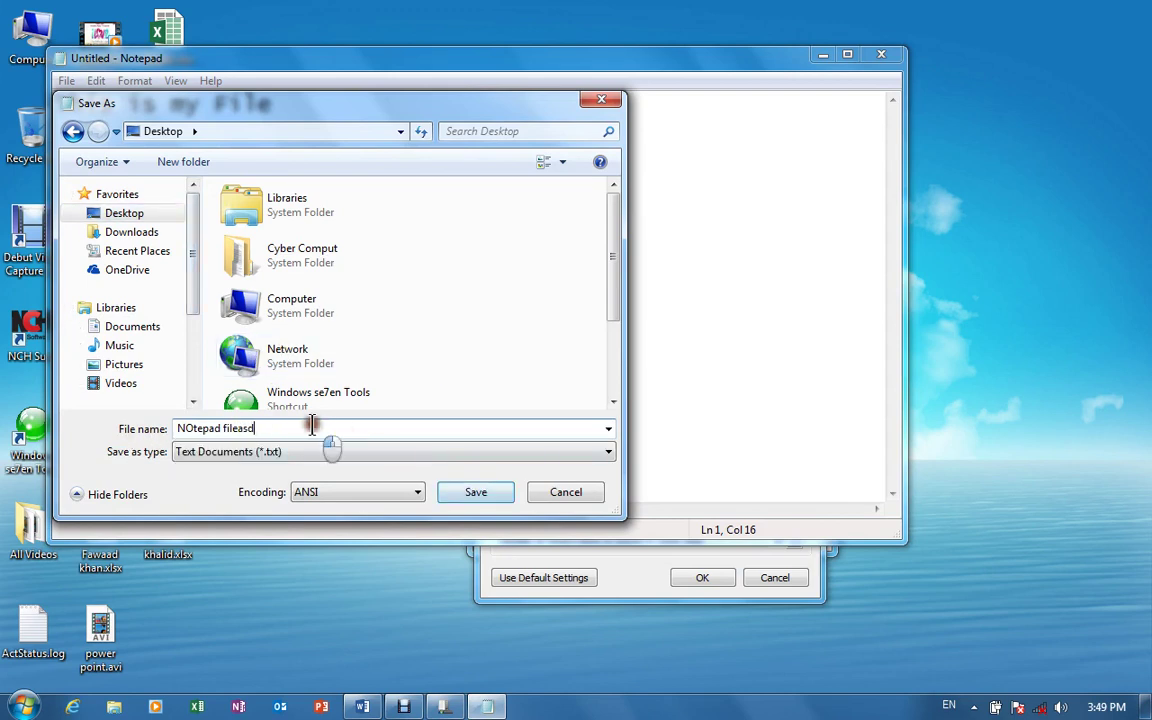
{"action": "left_click", "coordinate": [104, 429]}
{"action": "type", "text": "New "}
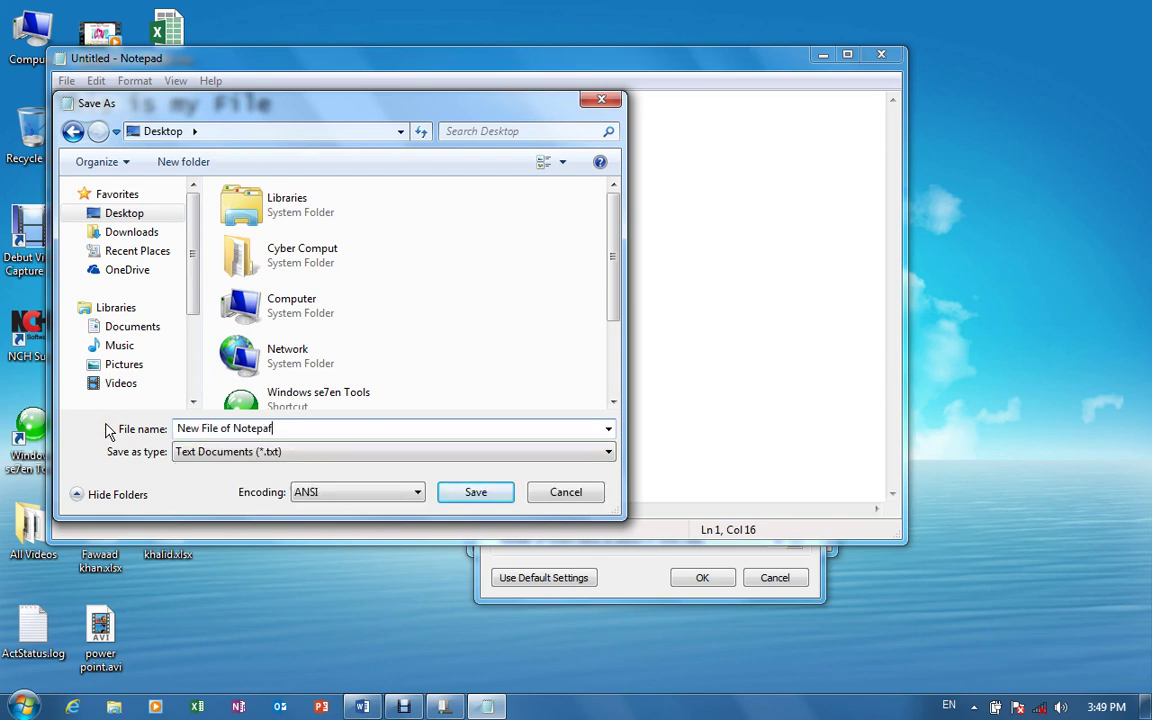
{"action": "type", "text": "File of Notepad"}
{"action": "left_click", "coordinate": [465, 493]}
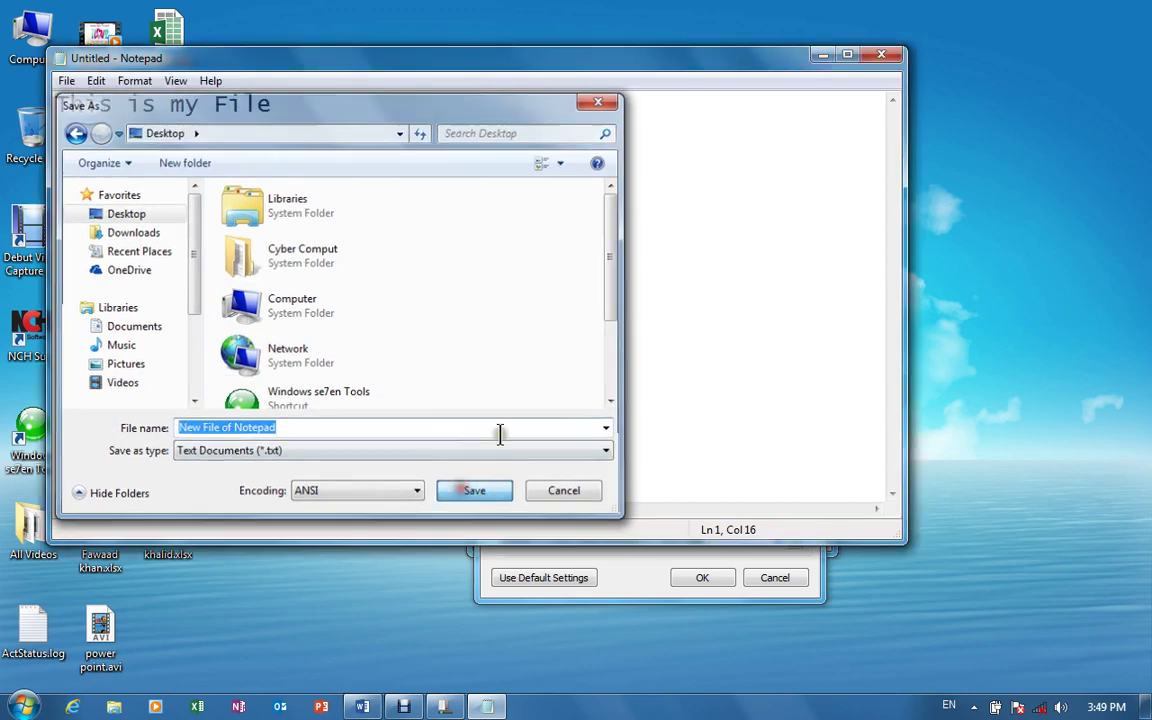
{"action": "left_click", "coordinate": [881, 54]}
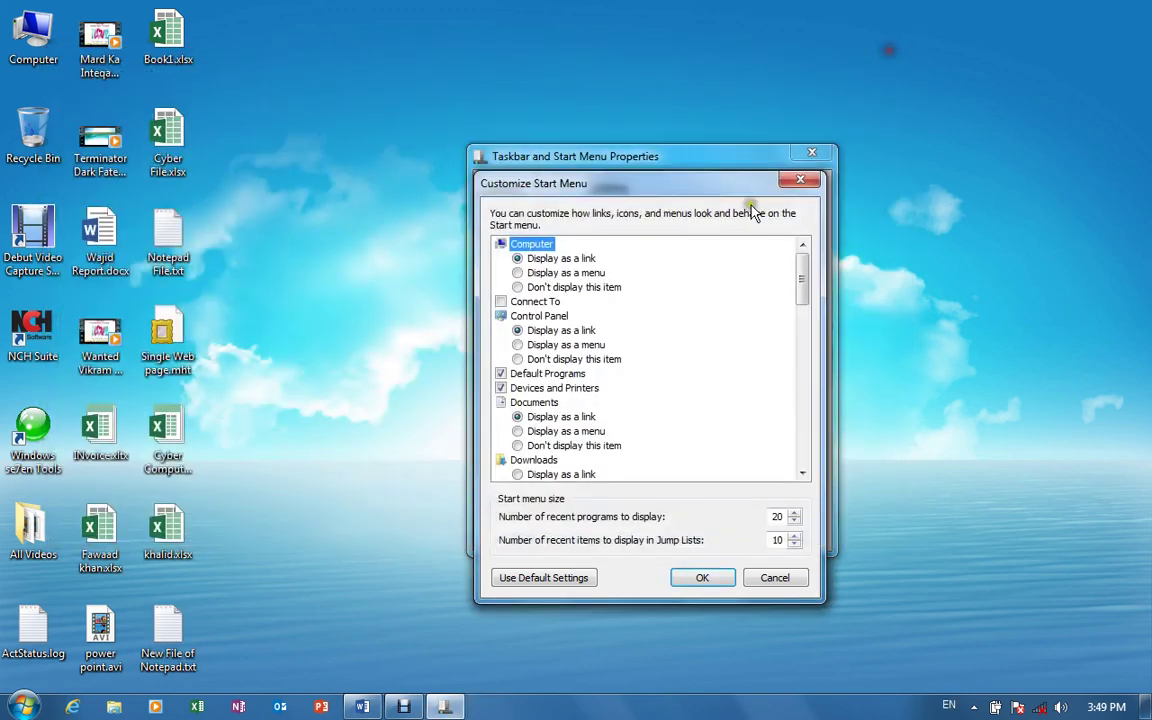
Check Notepad's recent items, then set the number of recent items in Jump Lists to 1 and apply it
{"action": "left_click", "coordinate": [22, 706]}
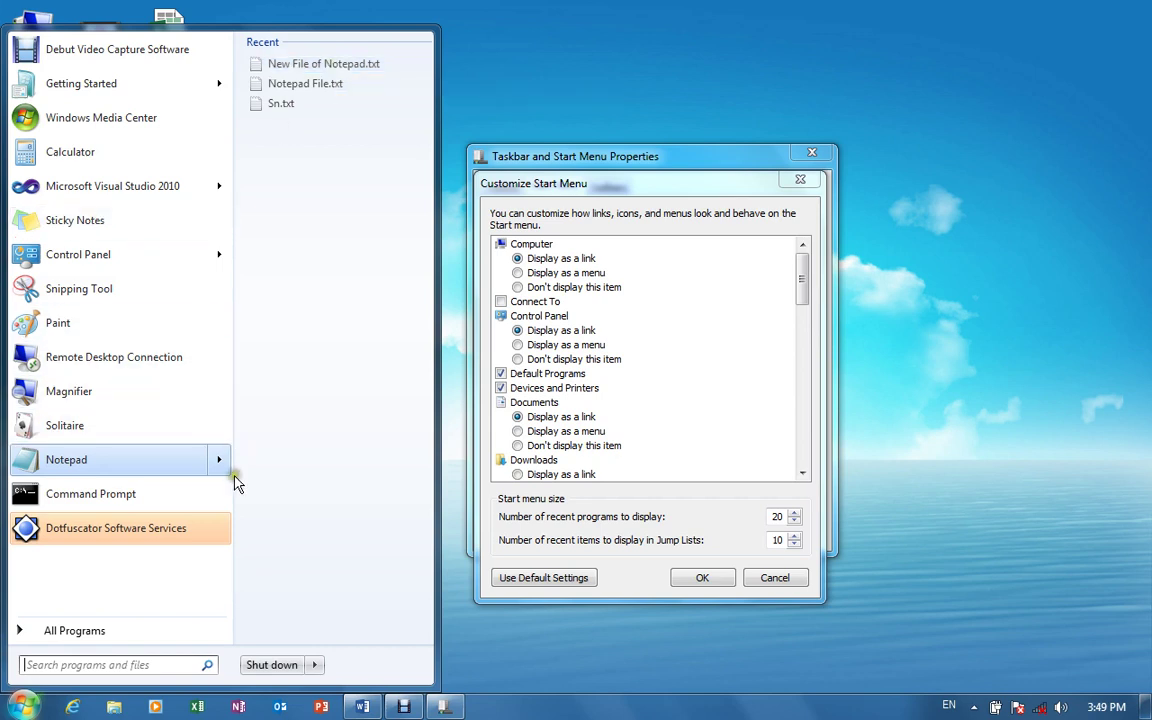
{"action": "left_click", "coordinate": [773, 540]}
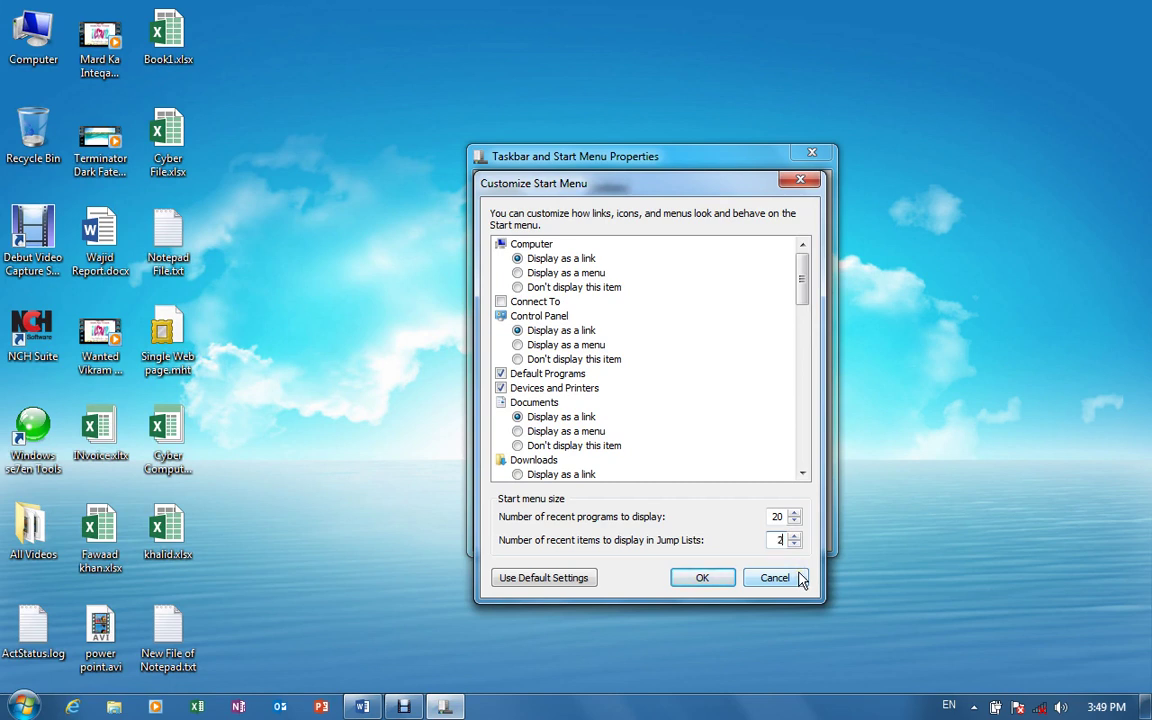
{"action": "left_click", "coordinate": [700, 578]}
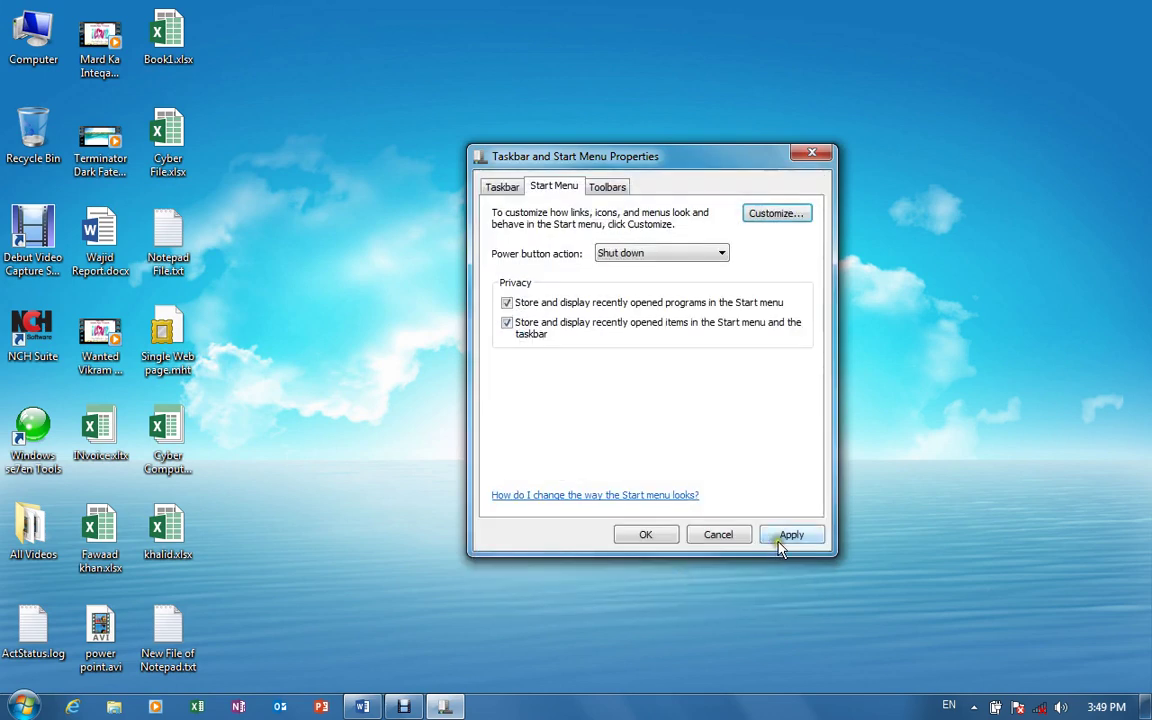
{"action": "left_click", "coordinate": [786, 535]}
Check the Start menu Jump Lists of Notepad, Control Panel, Microsoft Visual Studio 2010 and Getting Started
{"action": "left_click", "coordinate": [22, 706]}
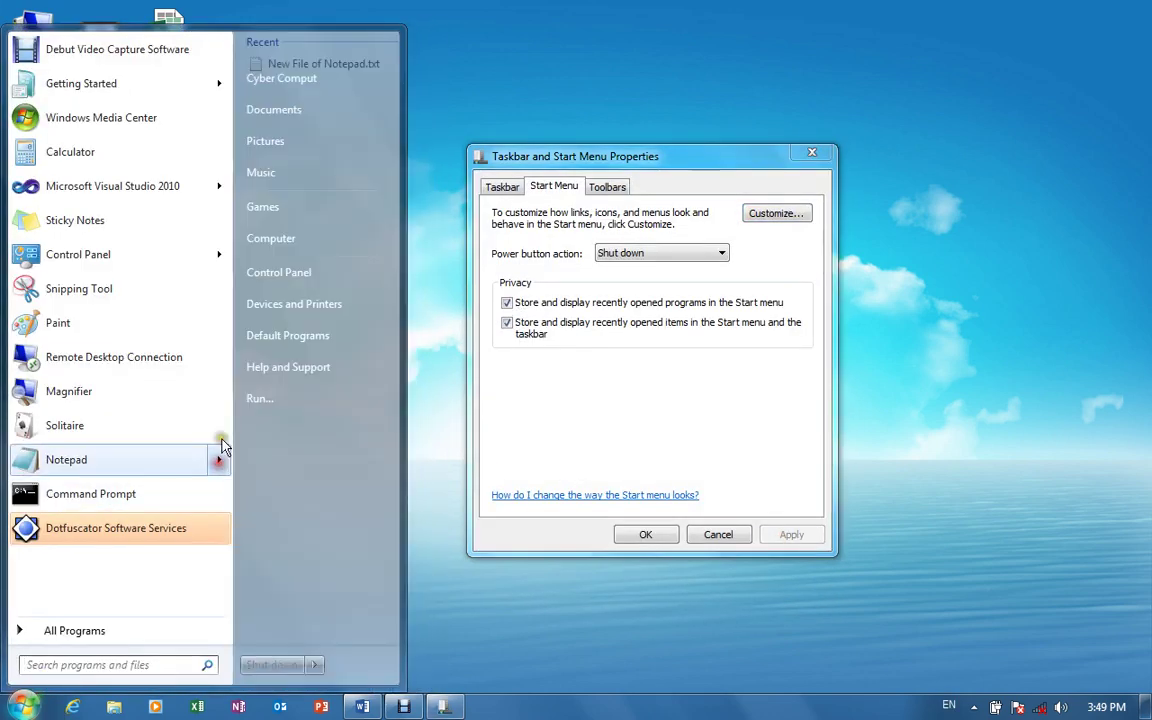
{"action": "mouse_move", "coordinate": [214, 255]}
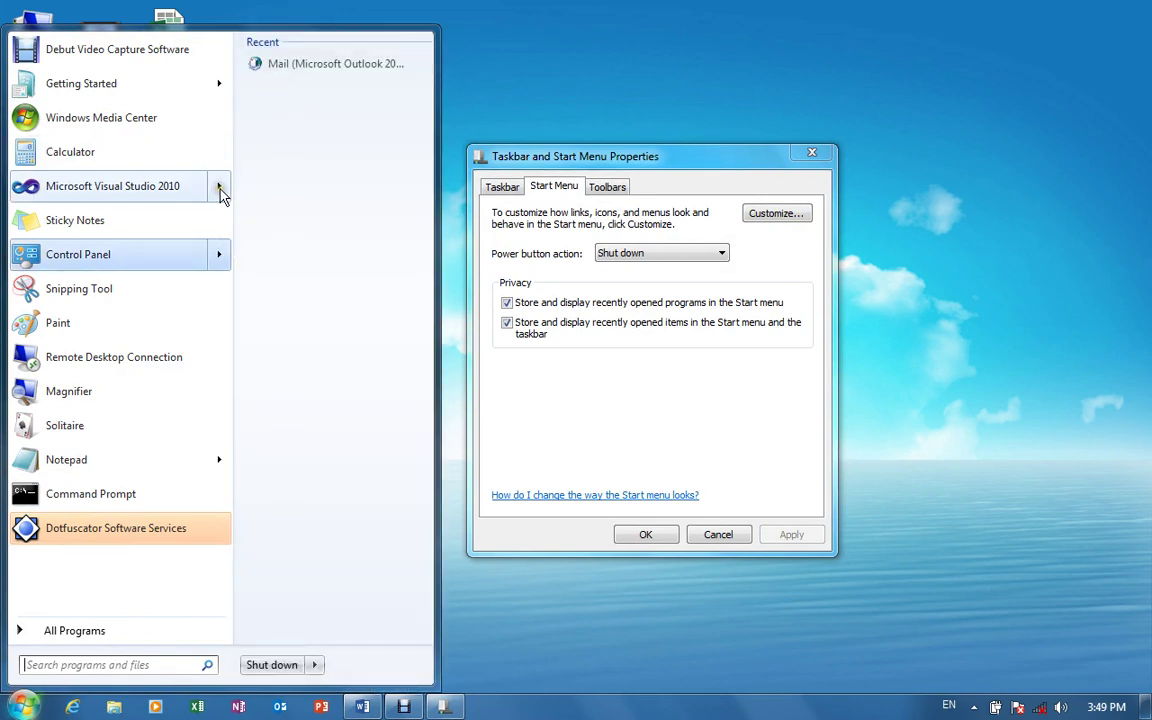
{"action": "mouse_move", "coordinate": [221, 193]}
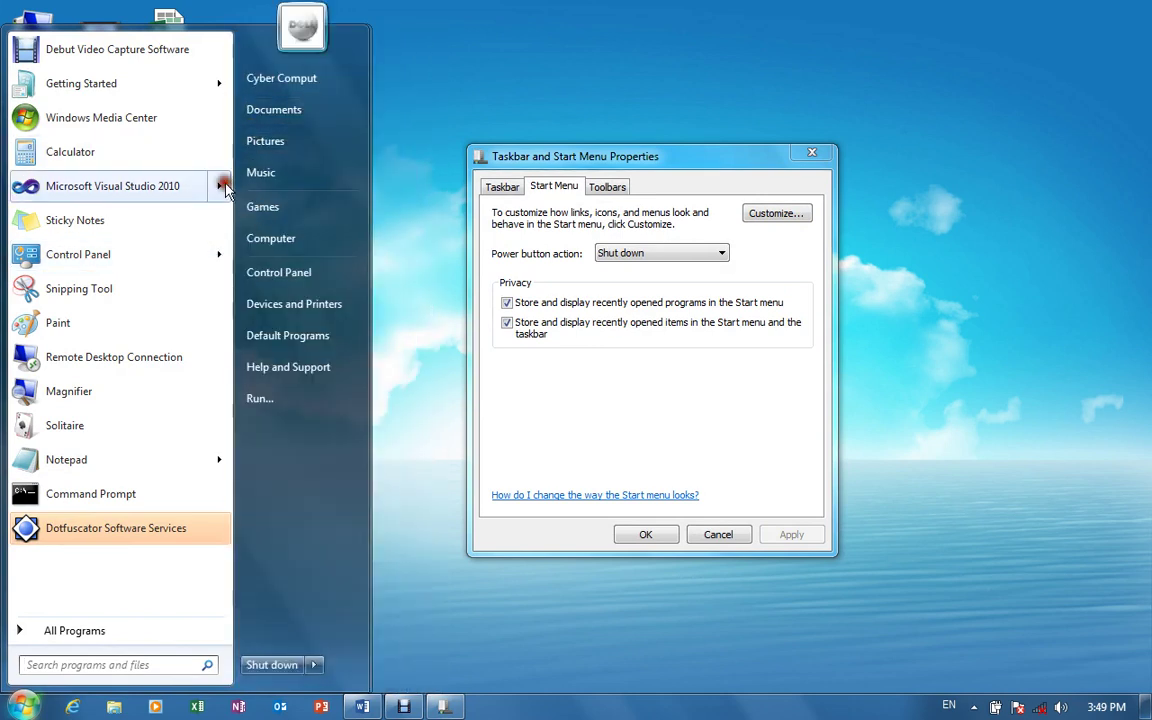
{"action": "mouse_move", "coordinate": [221, 91]}
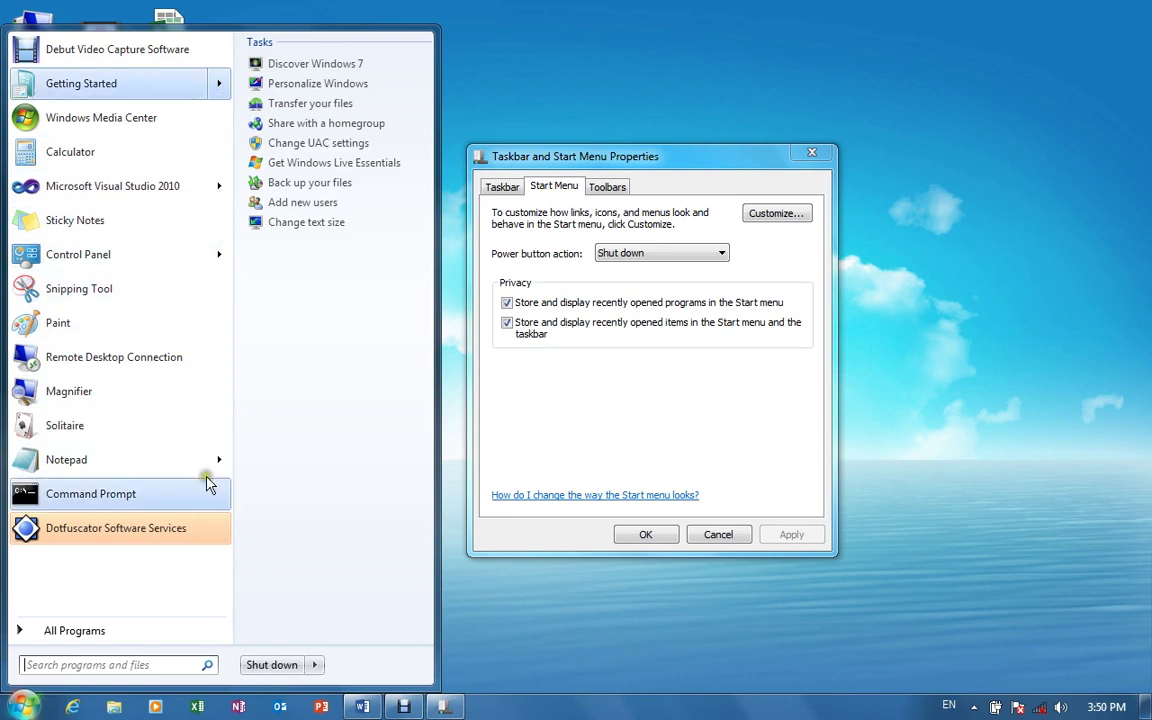
Restore the default settings in Customize Start Menu and apply the change
{"action": "left_click", "coordinate": [770, 213]}
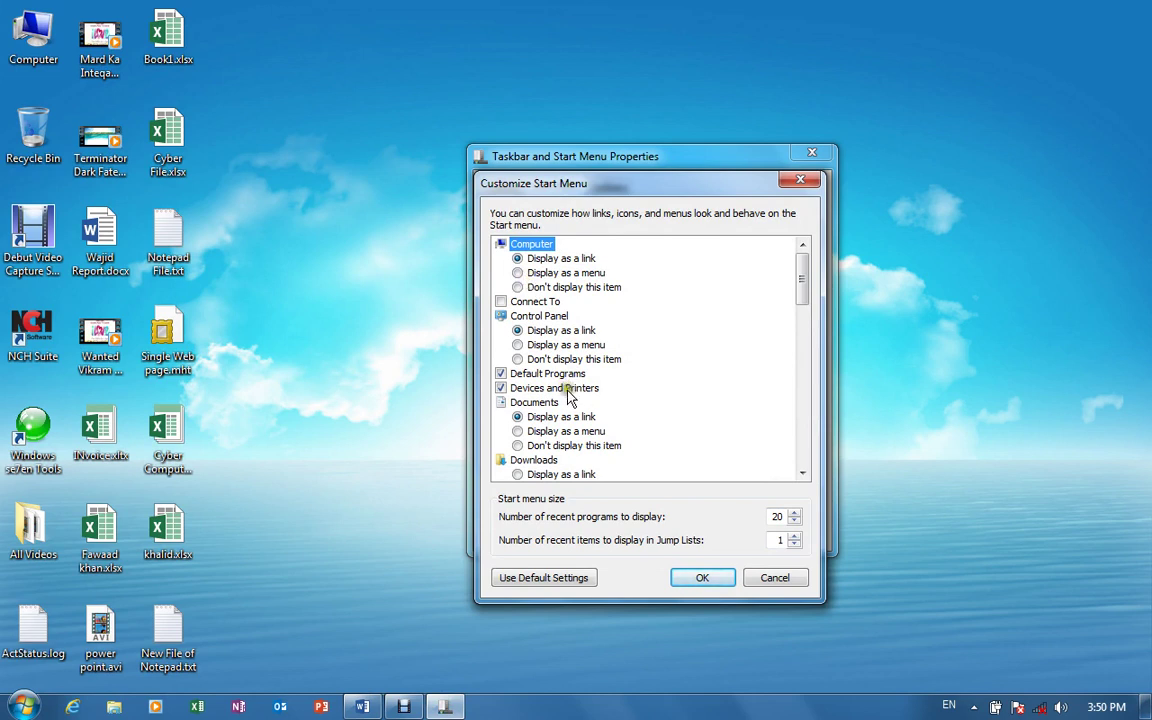
{"action": "left_click", "coordinate": [523, 583]}
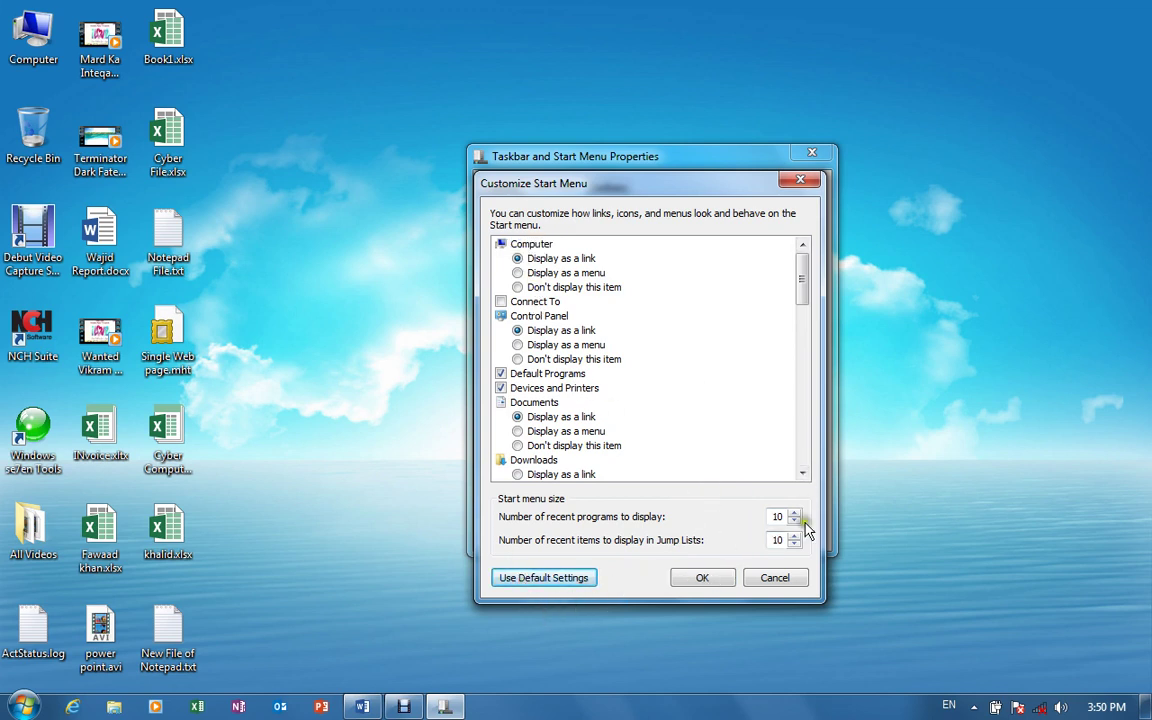
{"action": "left_click", "coordinate": [722, 578]}
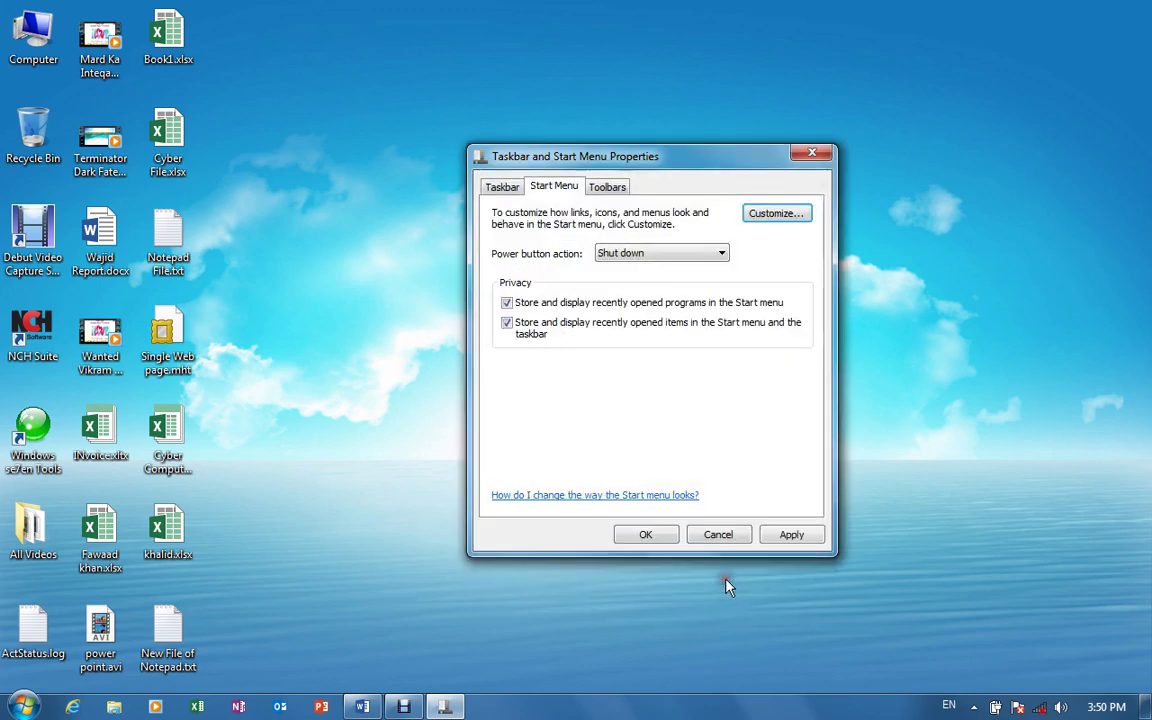
{"action": "left_click", "coordinate": [790, 535]}
Examine the Start menu's power button and its additional options, such as Restart and Sleep
{"action": "left_click", "coordinate": [22, 706]}
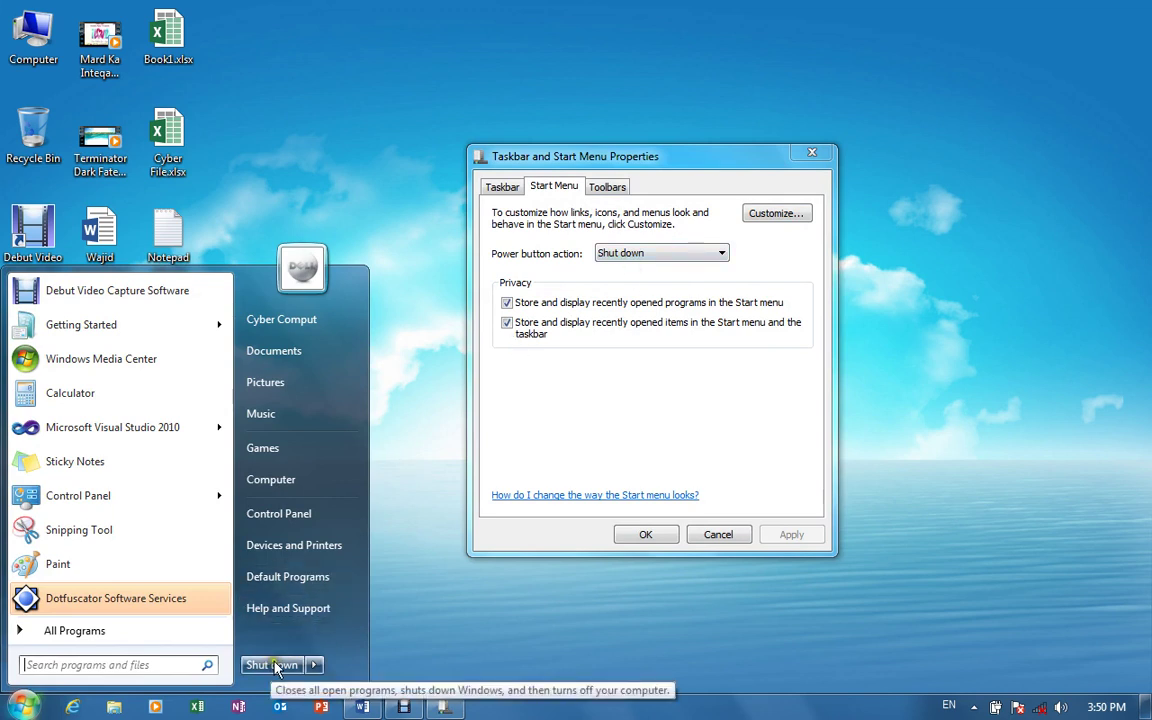
{"action": "left_click", "coordinate": [314, 666]}
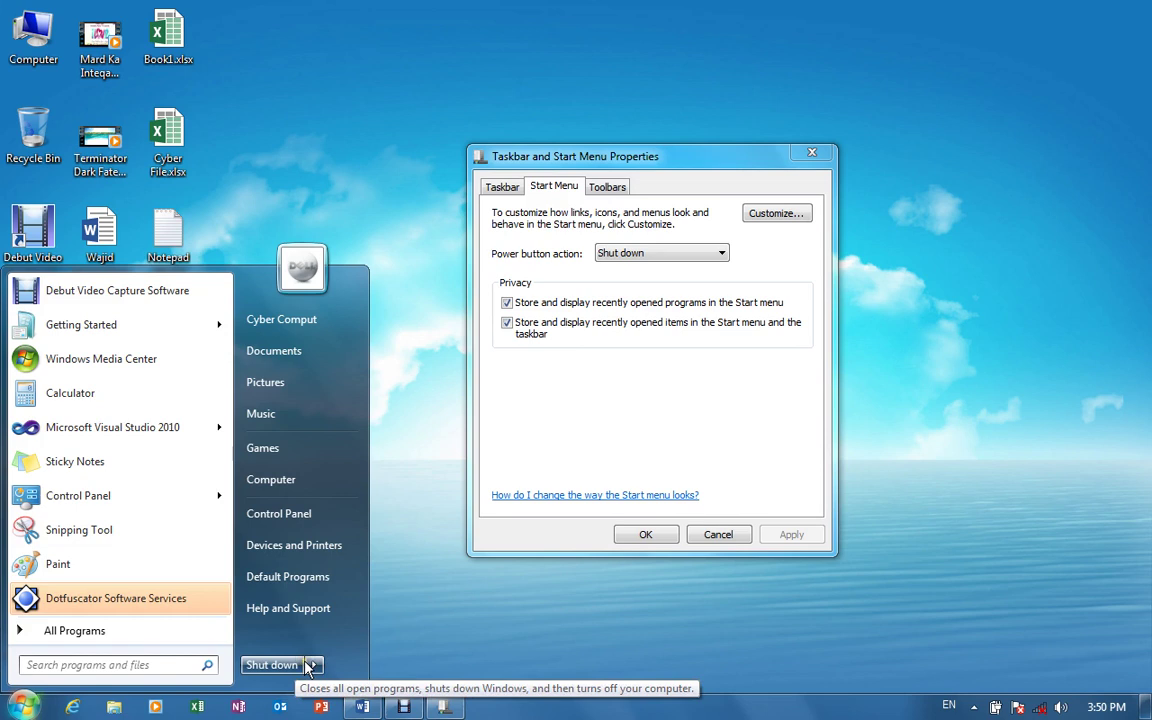
{"action": "mouse_move", "coordinate": [311, 668]}
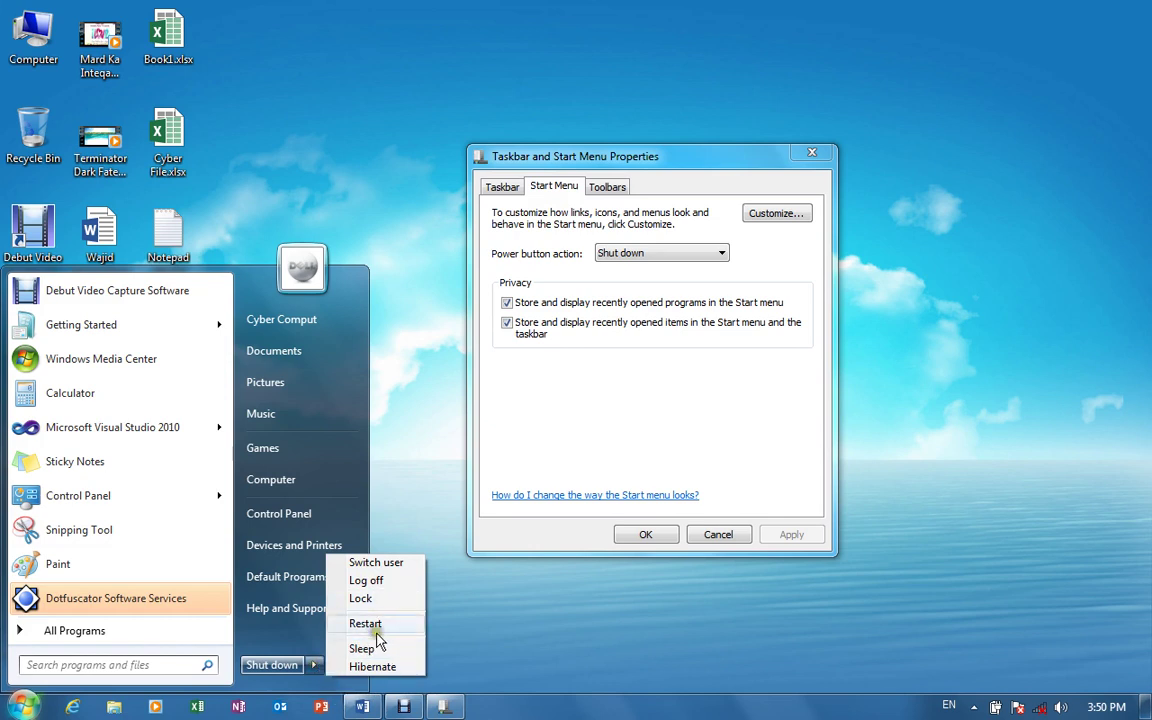
{"action": "left_click", "coordinate": [515, 610]}
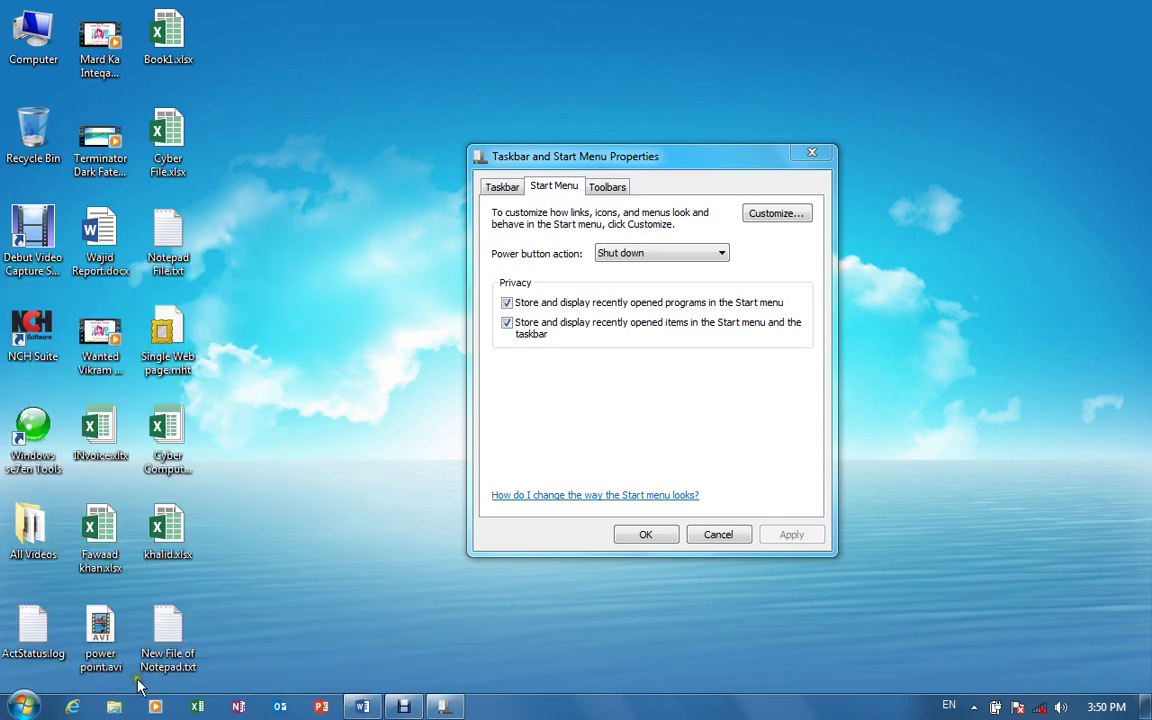
{"action": "left_click", "coordinate": [22, 706]}
{"action": "left_click", "coordinate": [315, 665]}
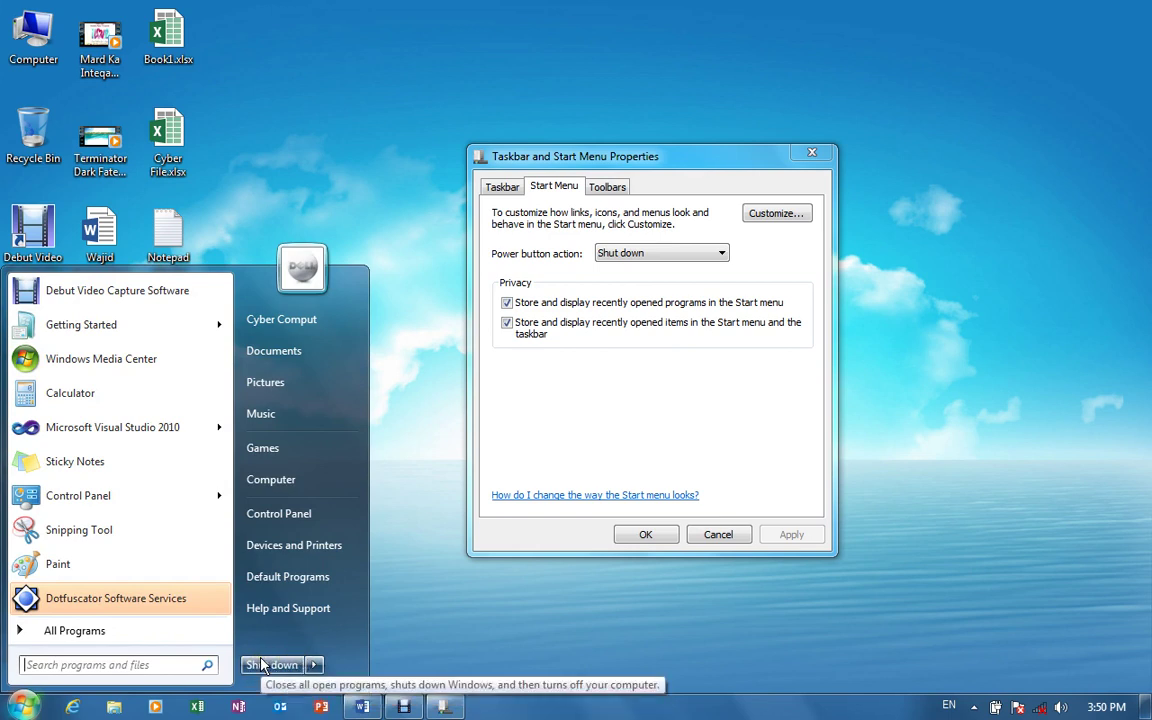
Try Log off as the power button action, apply Restart instead and check it in the Start menu
{"action": "left_click", "coordinate": [637, 253]}
{"action": "left_click", "coordinate": [622, 280]}
{"action": "left_click", "coordinate": [628, 255]}
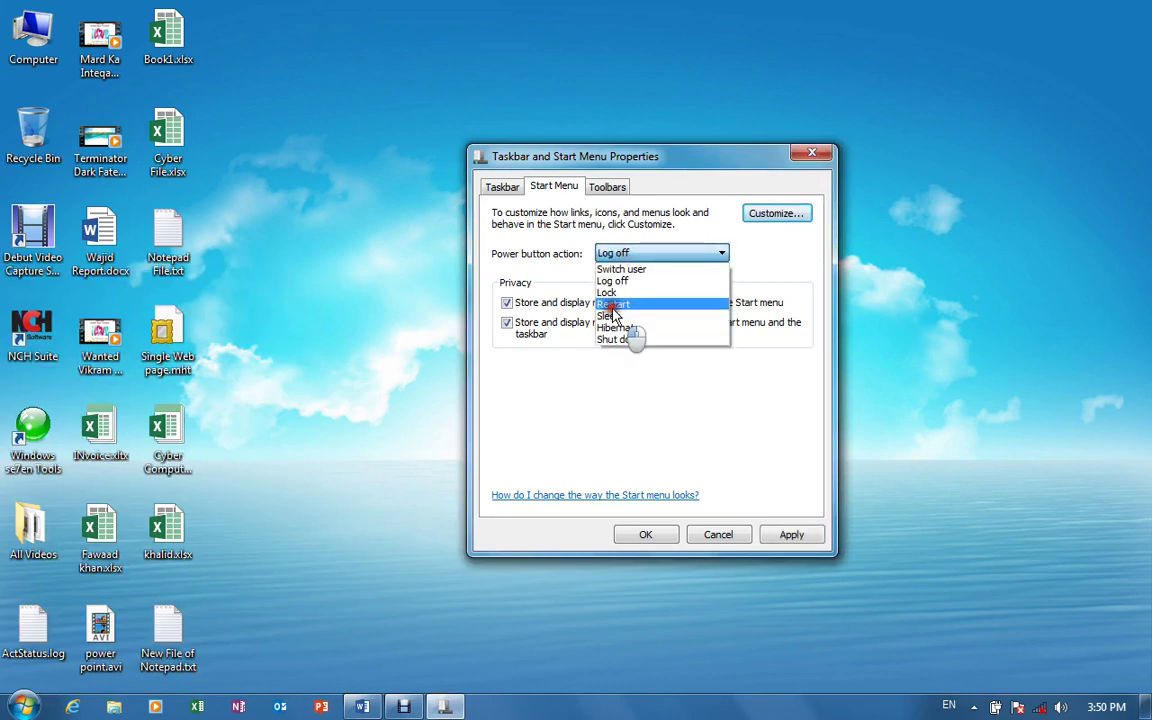
{"action": "left_click", "coordinate": [612, 304]}
{"action": "left_click", "coordinate": [790, 532]}
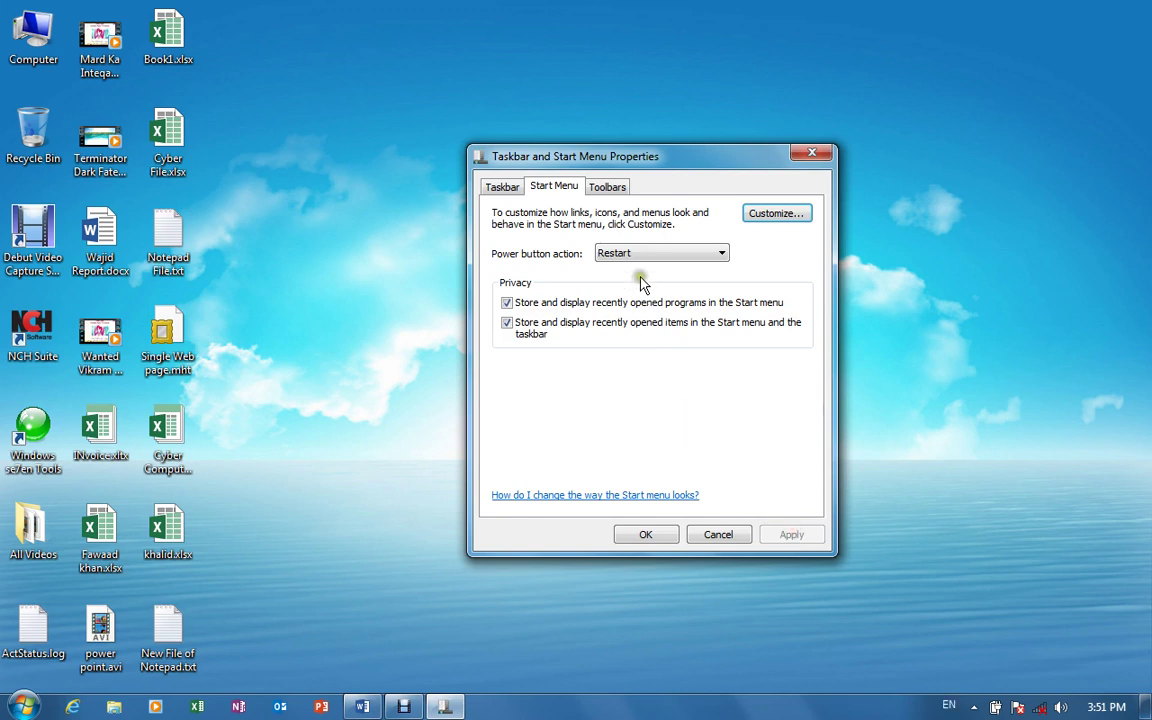
{"action": "left_click", "coordinate": [30, 693]}
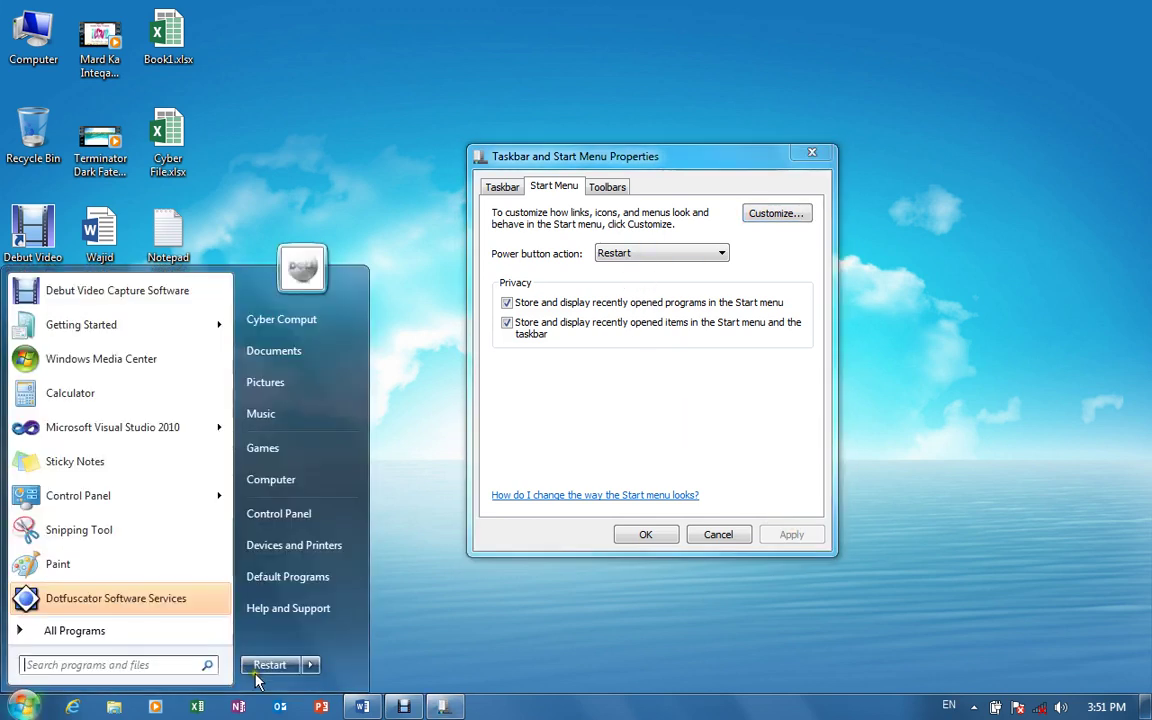
Change the power button action to Sleep, apply it and check the Start menu's power button
{"action": "left_click", "coordinate": [615, 253]}
{"action": "left_click", "coordinate": [610, 318]}
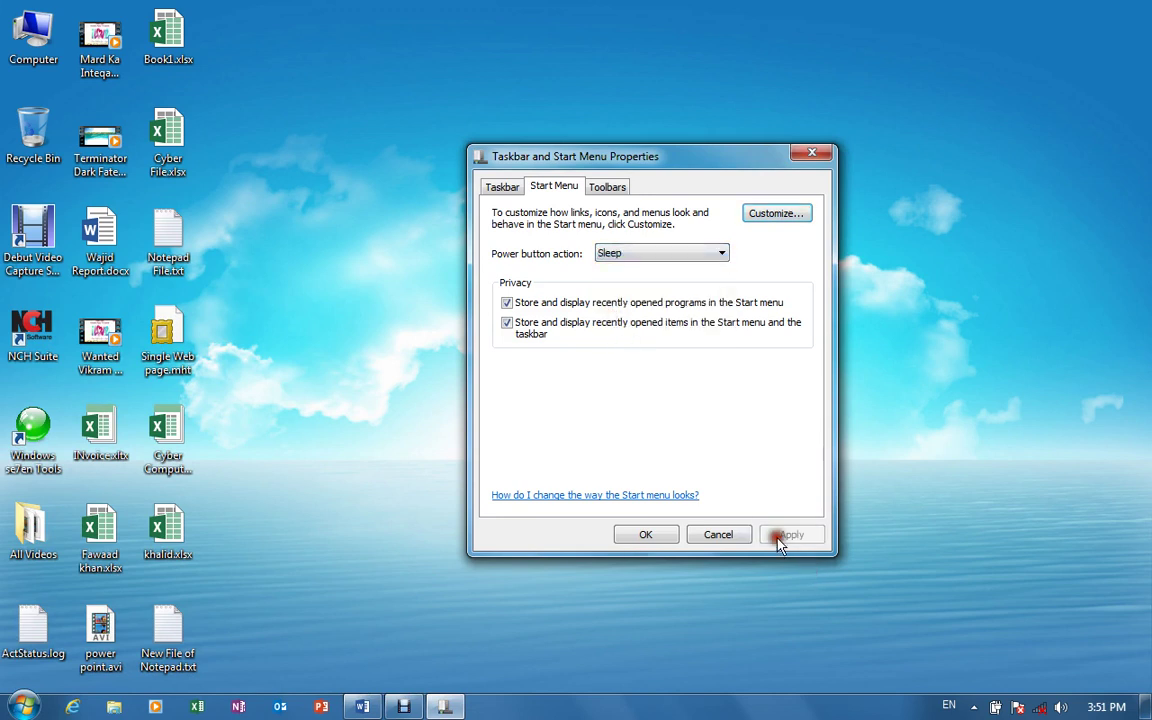
{"action": "left_click", "coordinate": [22, 706]}
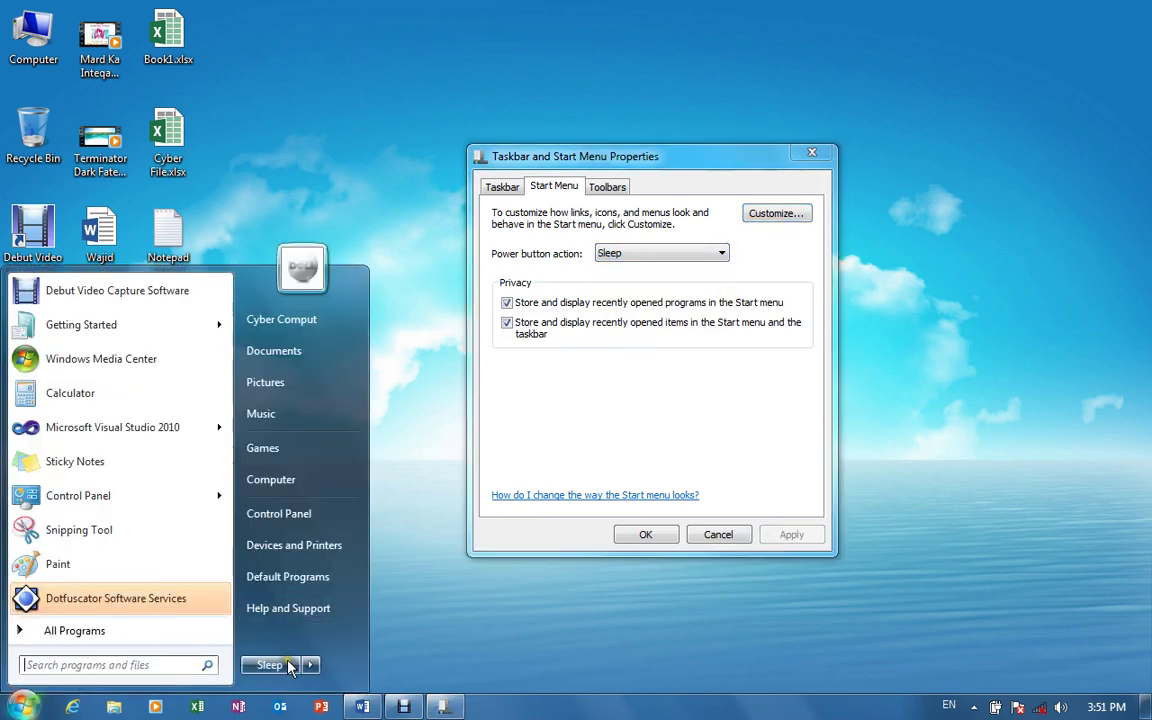
Set the power button action to Shut down, apply it and reopen the Start menu
{"action": "left_click", "coordinate": [612, 253]}
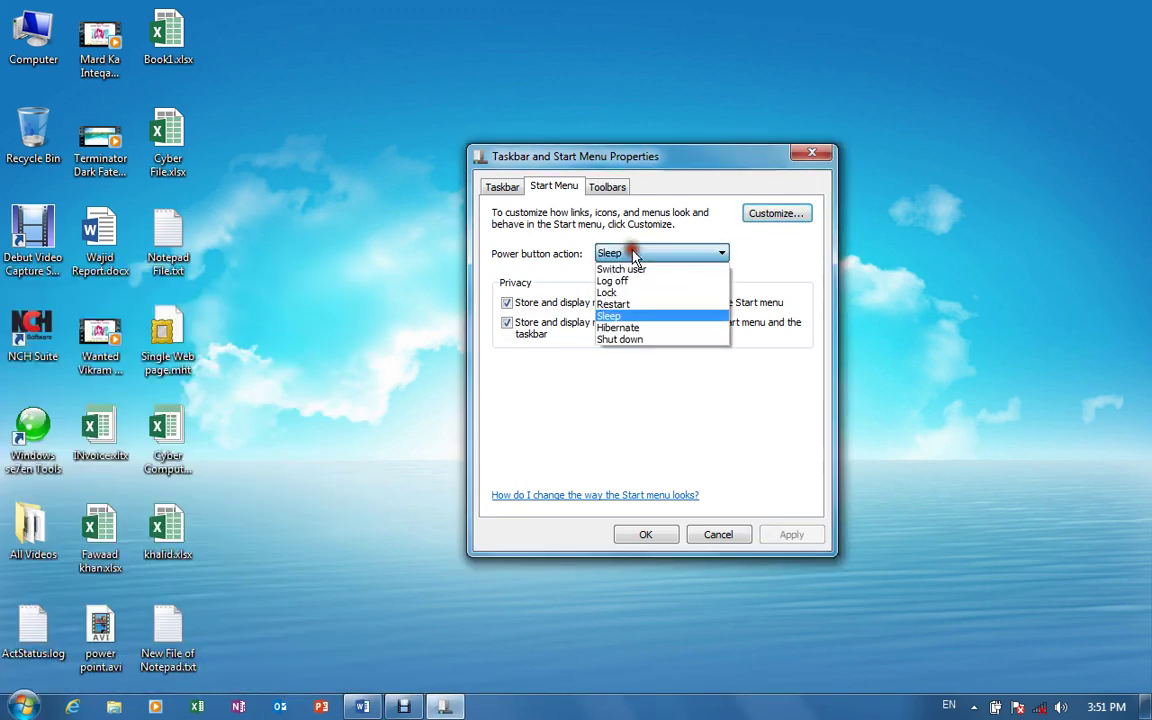
{"action": "left_click", "coordinate": [632, 340]}
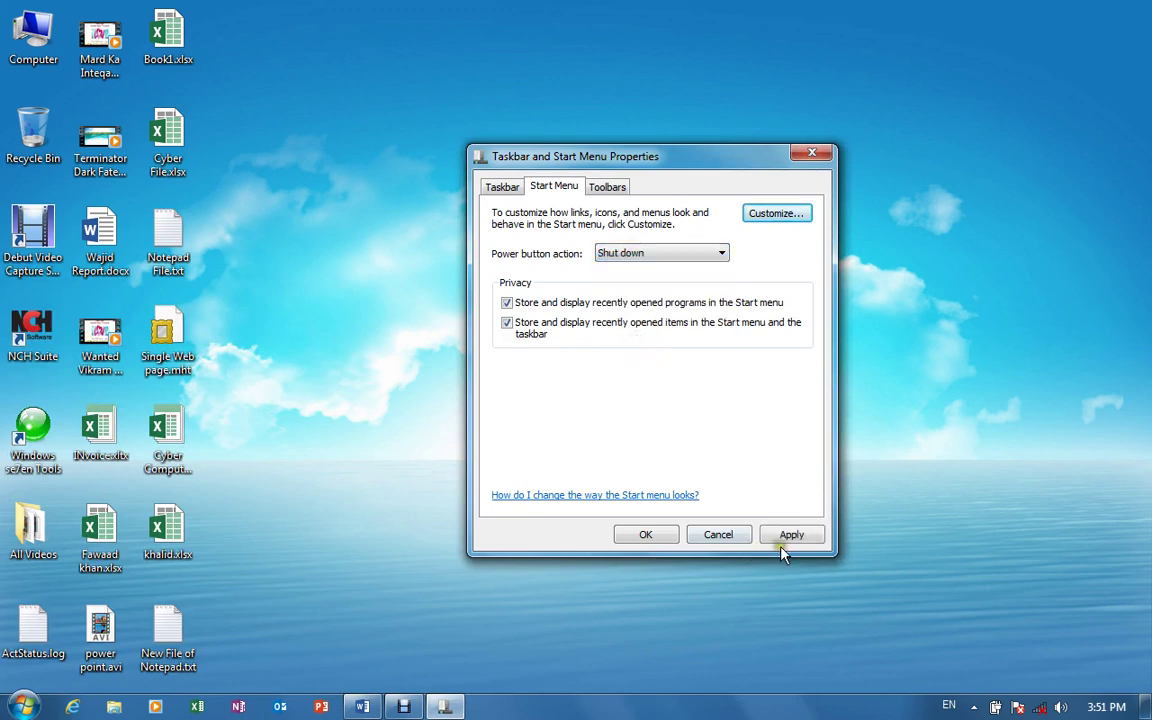
{"action": "left_click", "coordinate": [22, 706]}
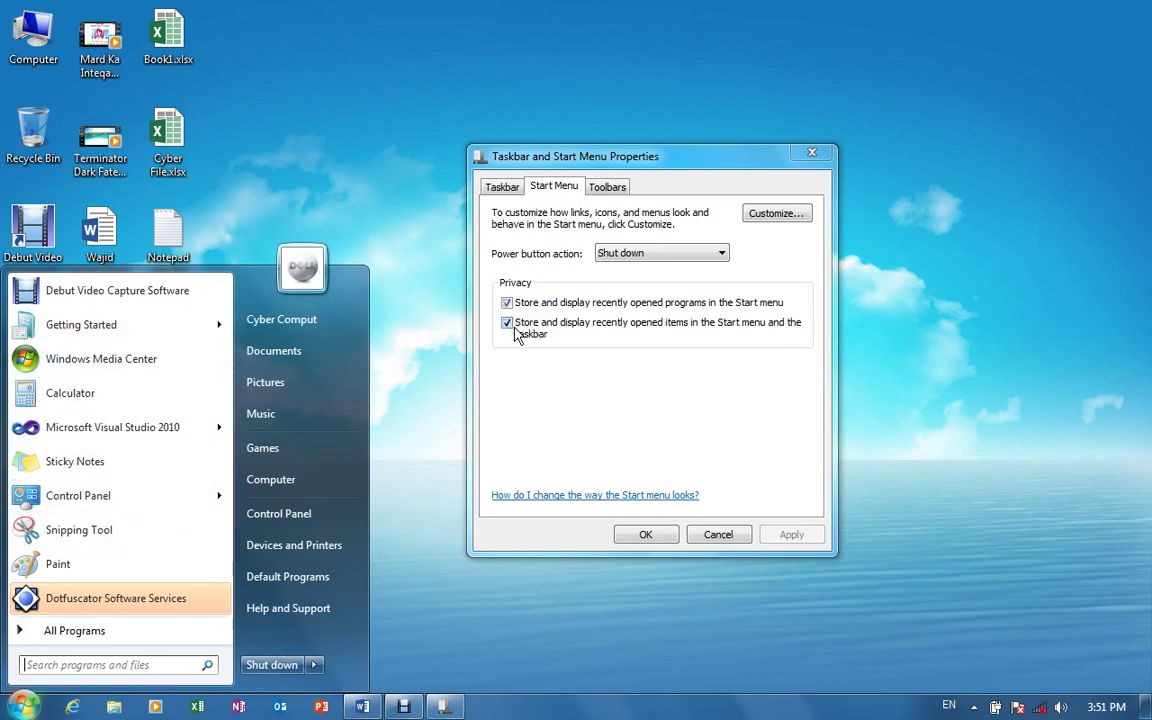
Review the Start menu size settings without changing them and view Microsoft Visual Studio 2010's recent items
{"action": "left_click", "coordinate": [752, 213]}
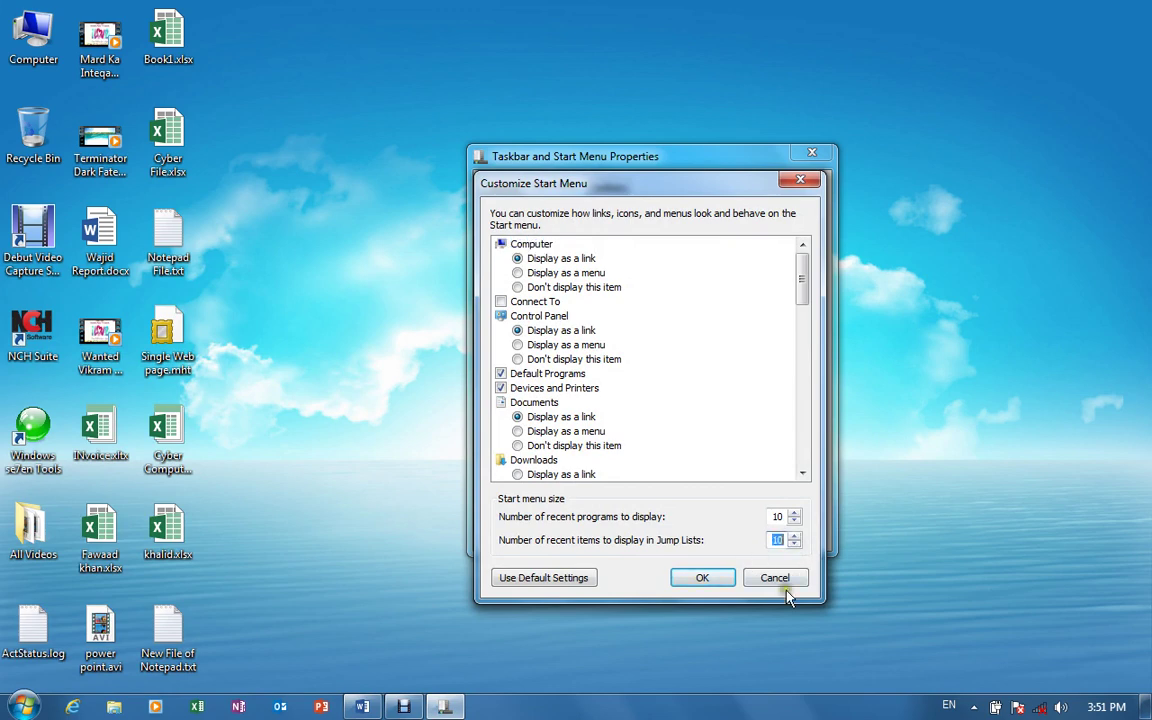
{"action": "left_click", "coordinate": [786, 588]}
{"action": "left_click", "coordinate": [22, 706]}
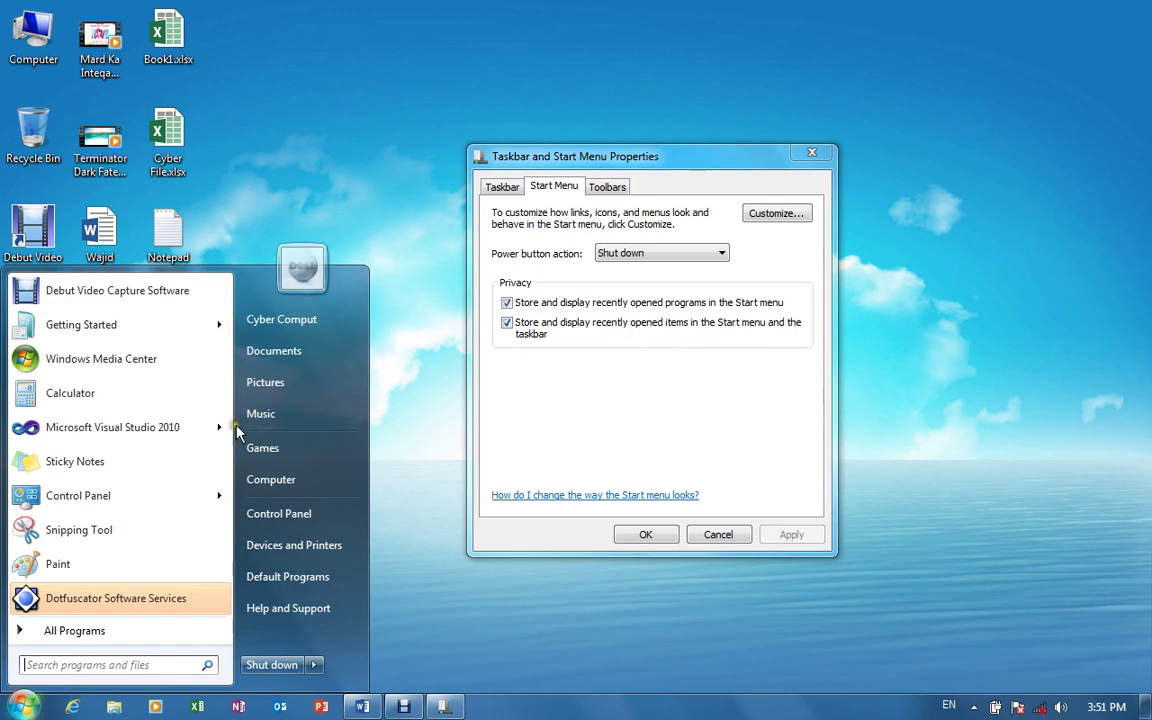
{"action": "mouse_move", "coordinate": [224, 430]}
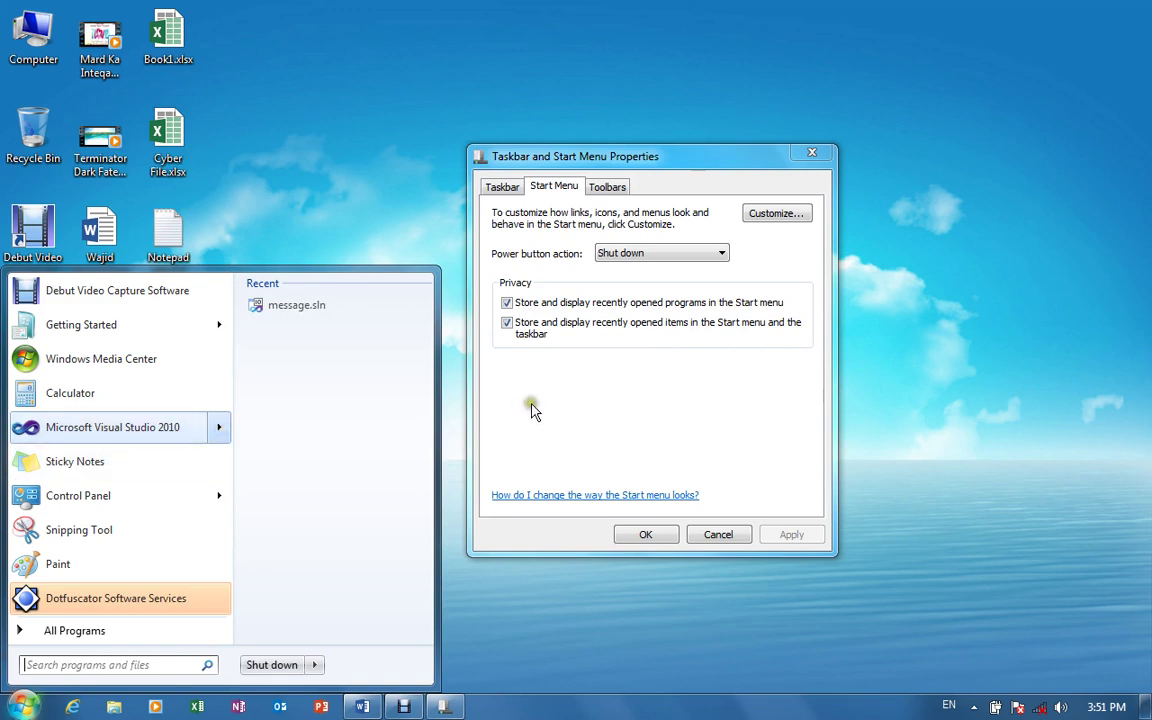
Turn off storing and displaying recently opened items, apply it and check the programs in the Start menu
{"action": "left_click", "coordinate": [513, 330]}
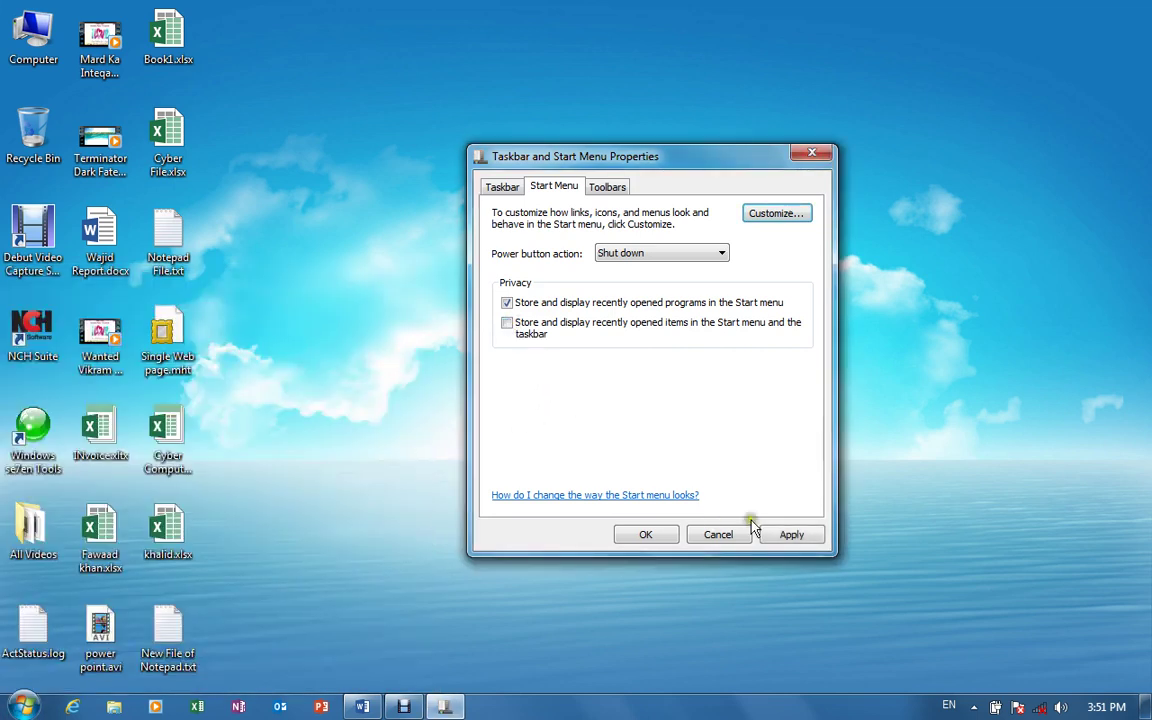
{"action": "left_click", "coordinate": [790, 535]}
{"action": "left_click", "coordinate": [22, 707]}
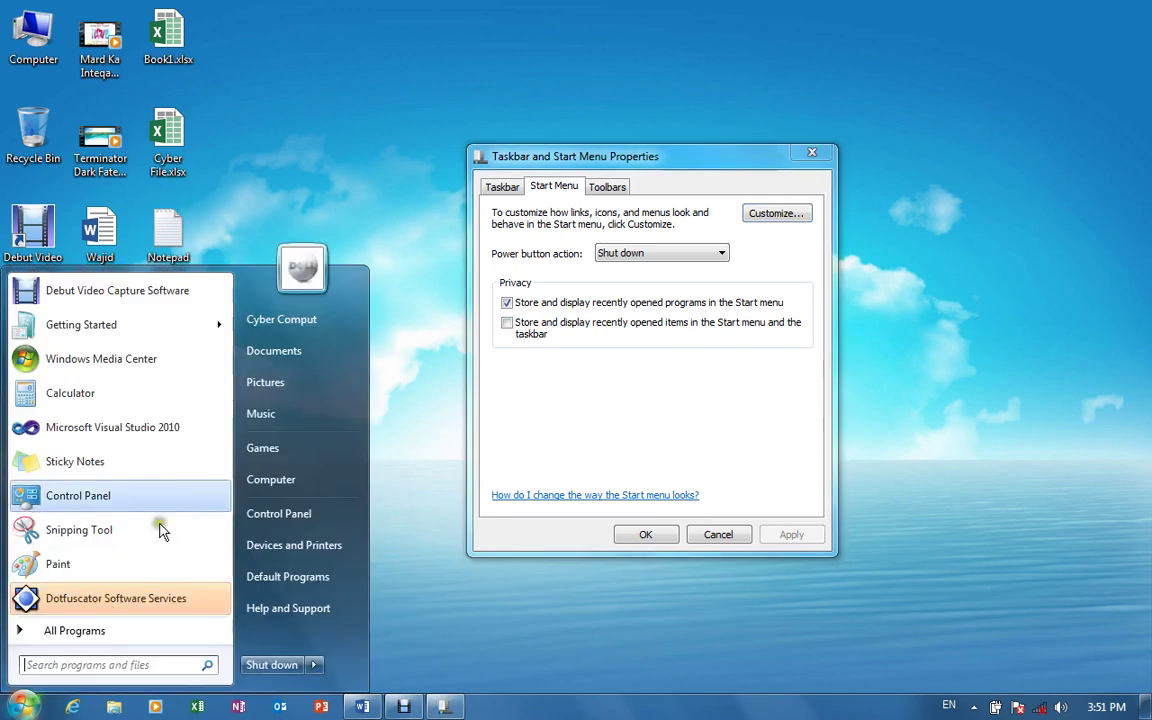
{"action": "mouse_move", "coordinate": [218, 335]}
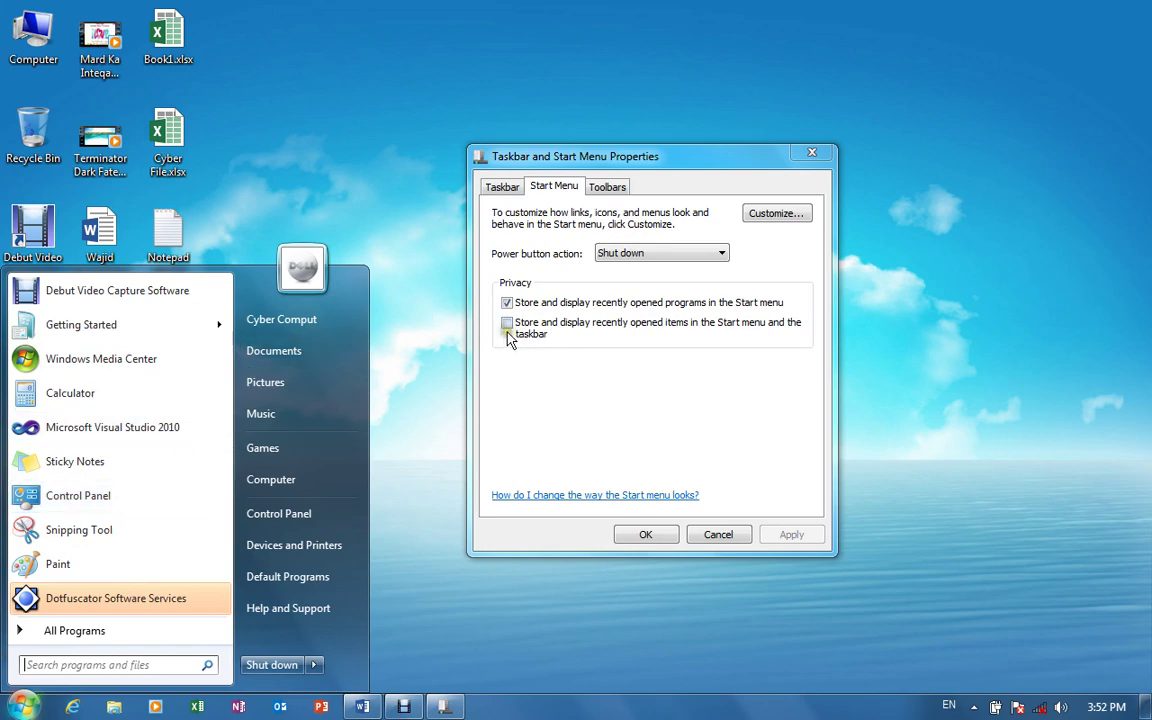
Open AutoPlay from Control Panel, close it and check Control Panel's entry in the Start menu for recent items
{"action": "left_click", "coordinate": [125, 496]}
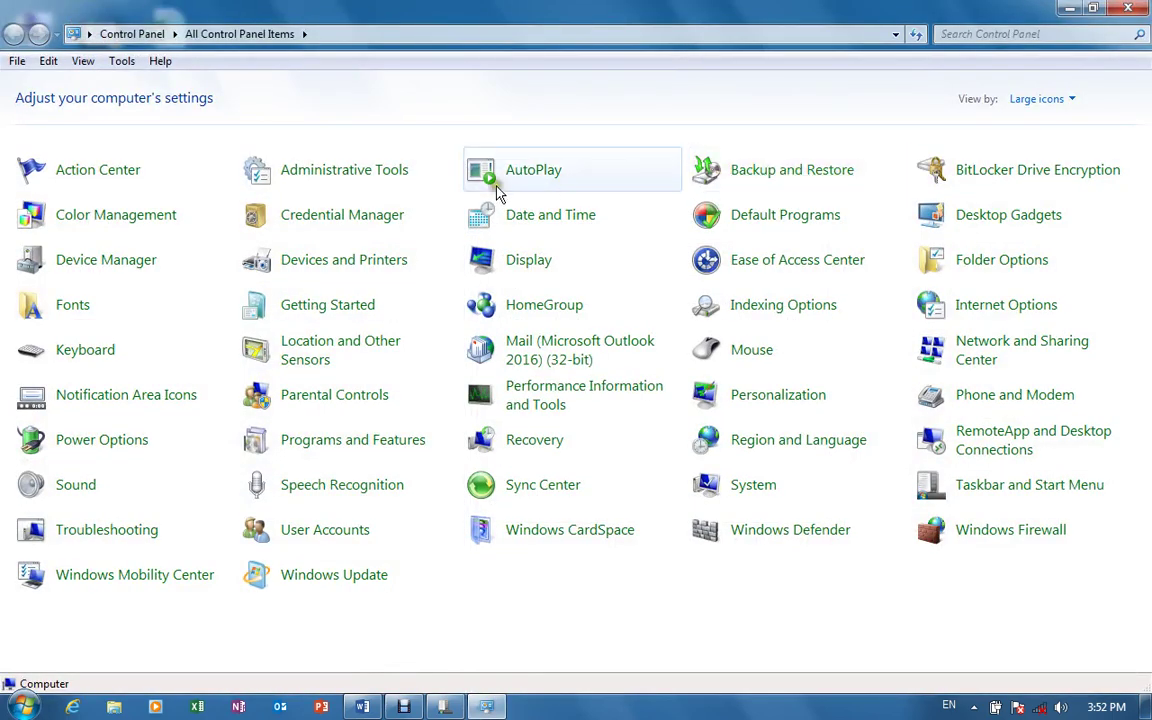
{"action": "left_click", "coordinate": [500, 168]}
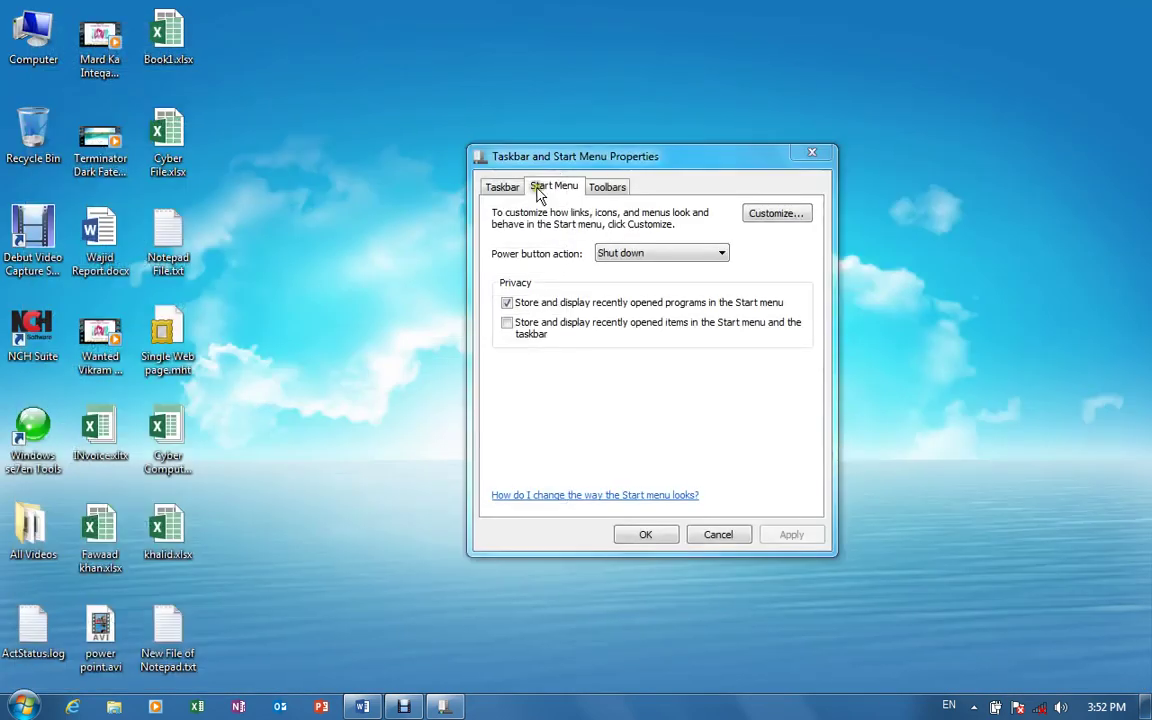
{"action": "left_click", "coordinate": [22, 706]}
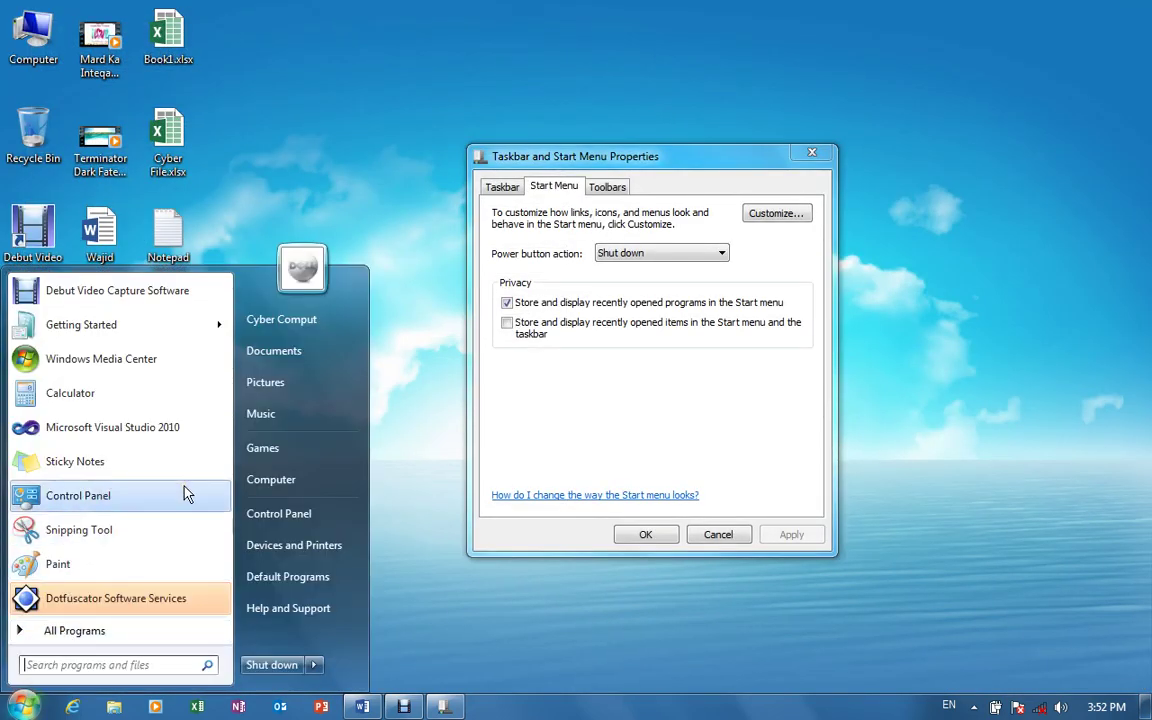
Re-enable storing and displaying recently opened items, apply it and open Control Panel from the Start menu
{"action": "left_click", "coordinate": [509, 324]}
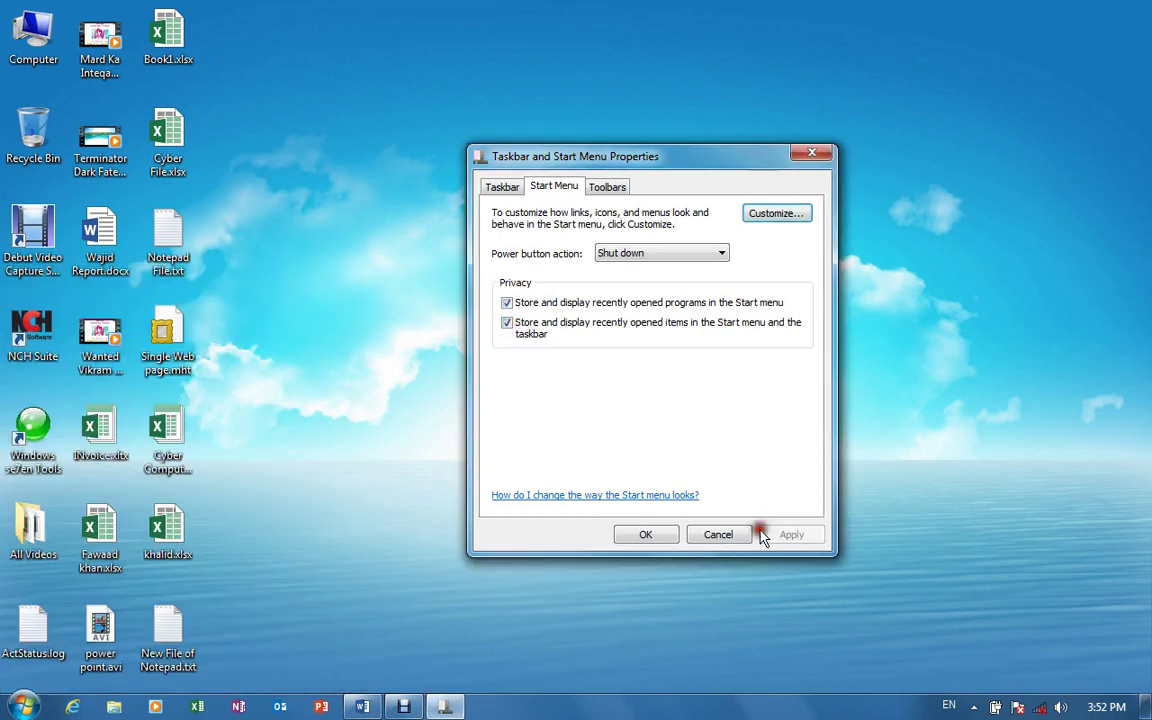
{"action": "left_click", "coordinate": [22, 706]}
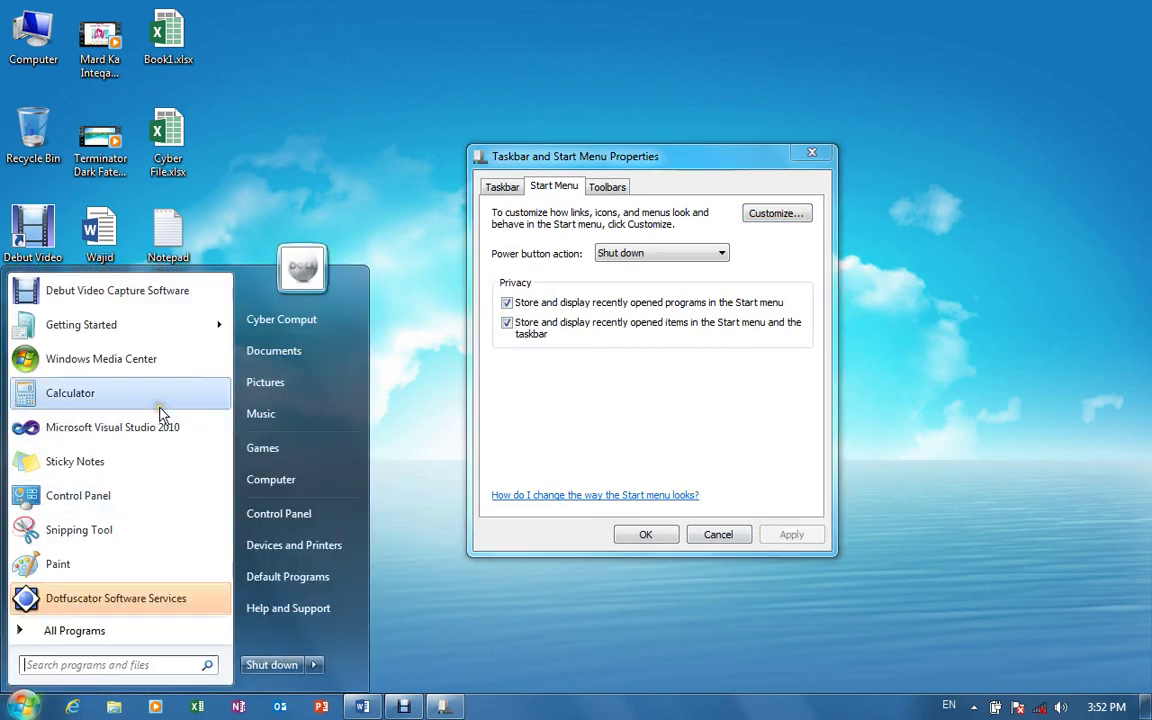
{"action": "left_click", "coordinate": [82, 497]}
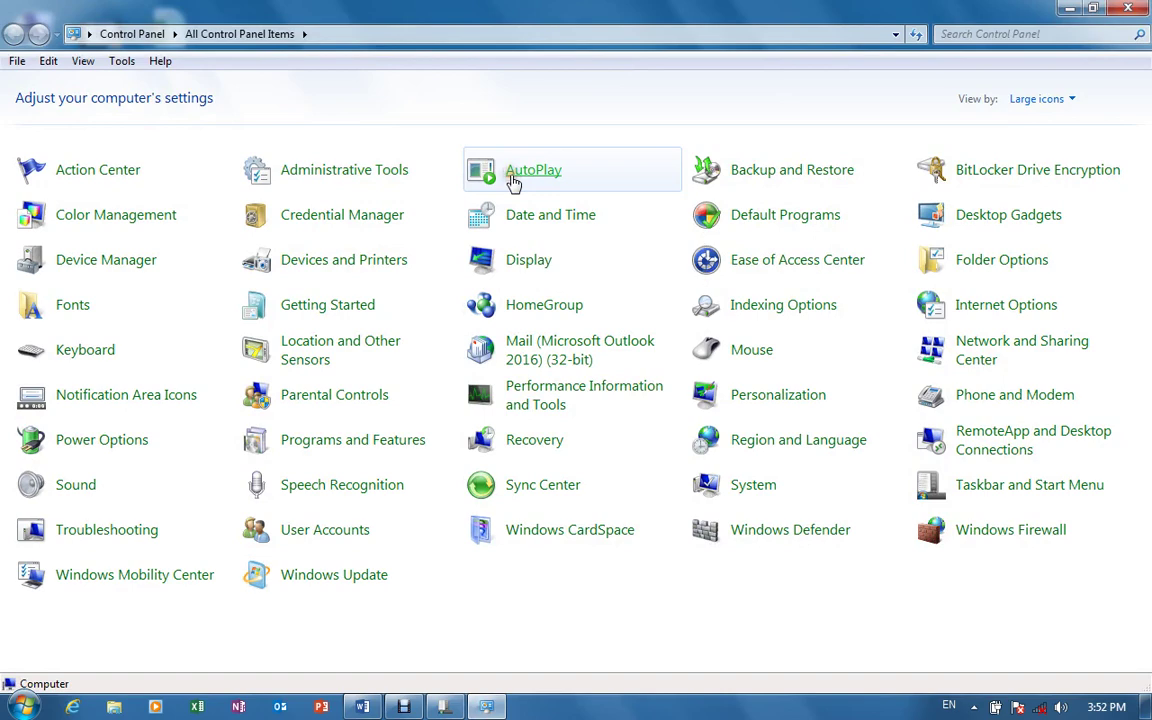
Open AutoPlay from Control Panel, close it and review Control Panel's recent items list in the Start menu
{"action": "left_click", "coordinate": [514, 183]}
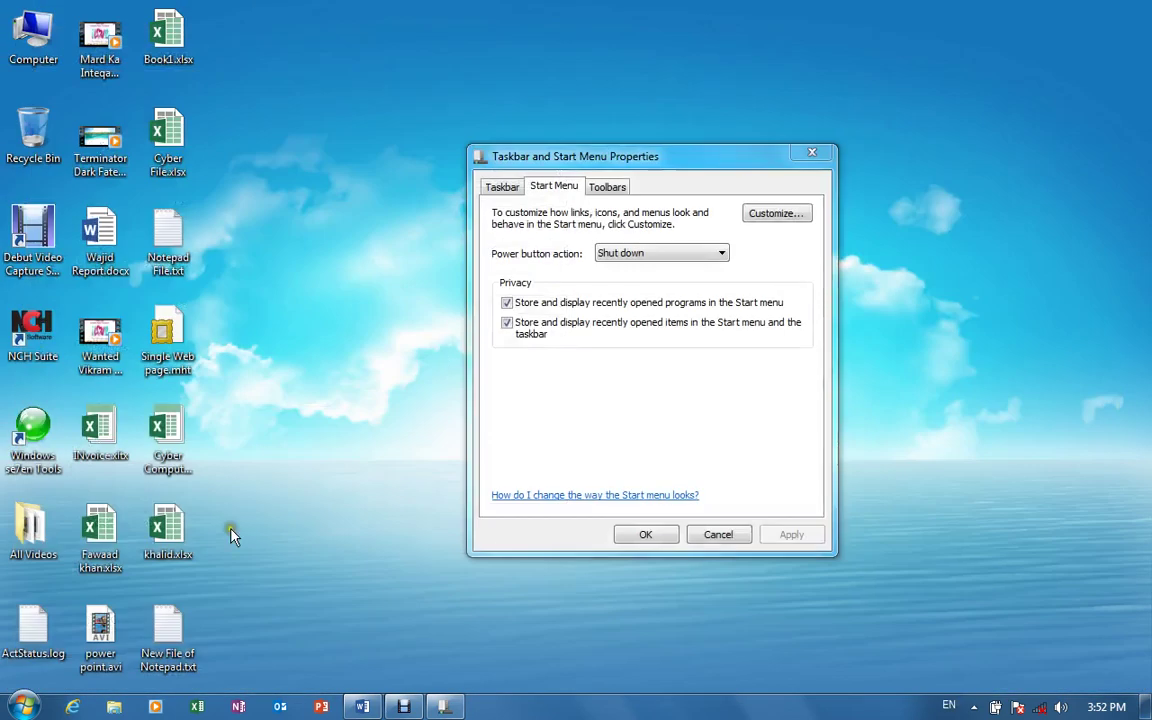
{"action": "key", "text": "super"}
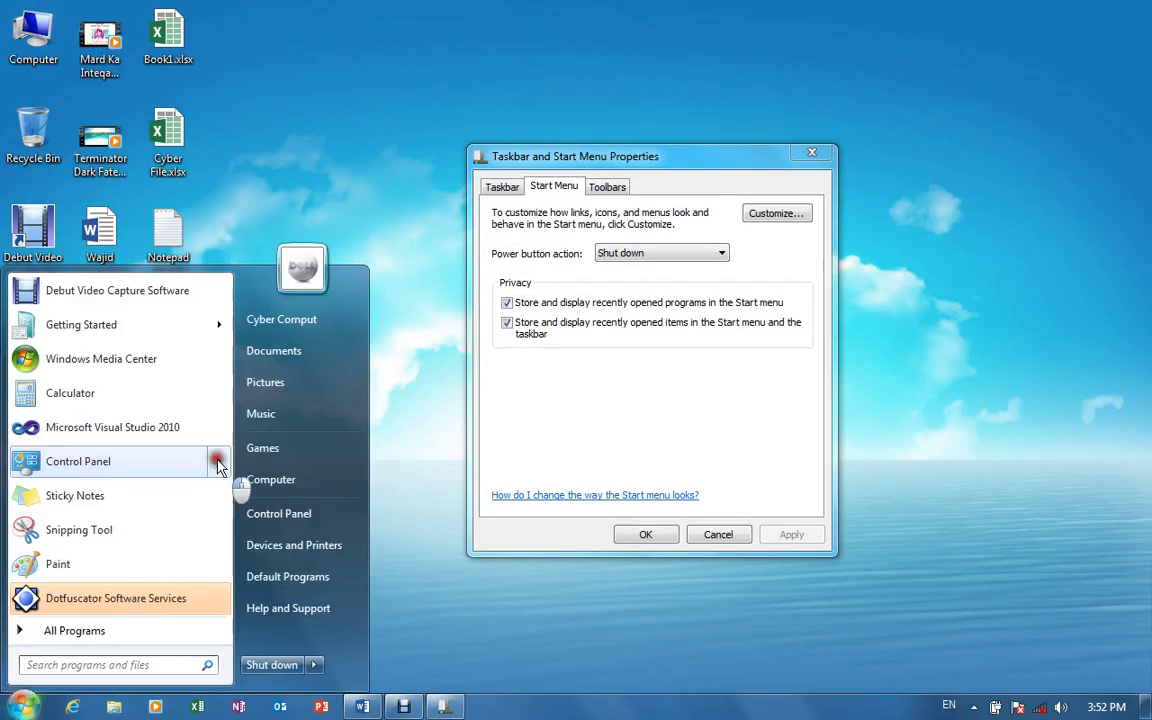
{"action": "mouse_move", "coordinate": [220, 461]}
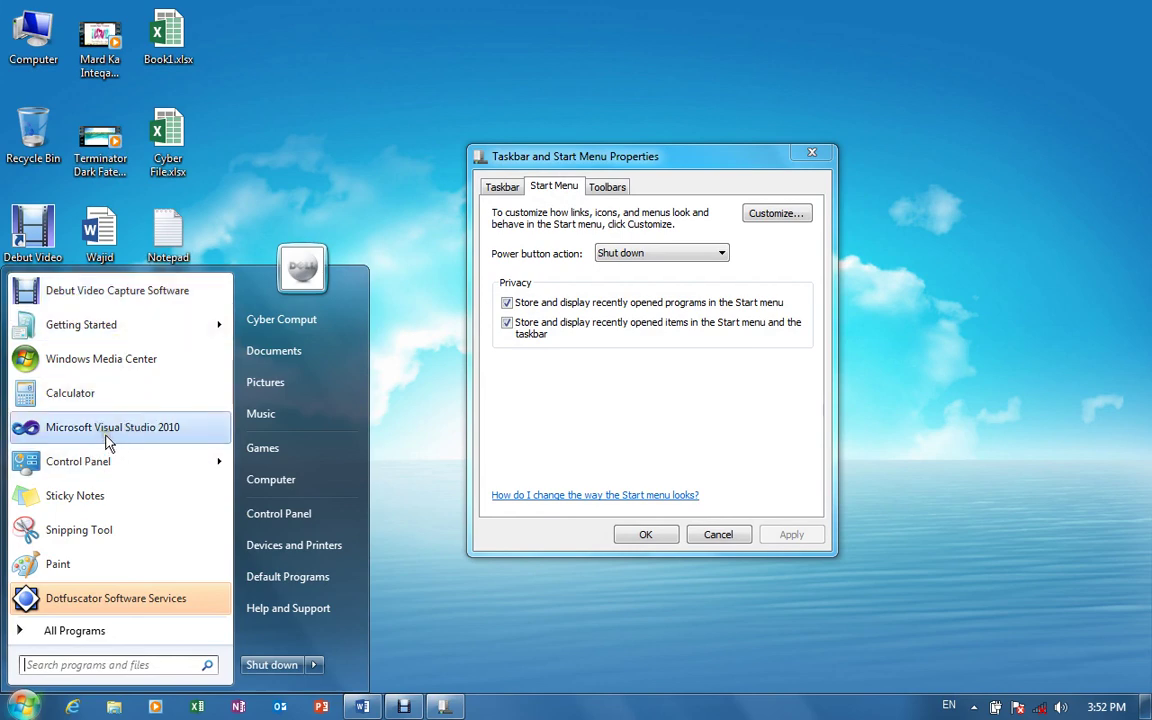
Compare the Start menu size settings in Customize Start Menu with the Start menu's program list, leaving the settings as they are
{"action": "left_click", "coordinate": [772, 213]}
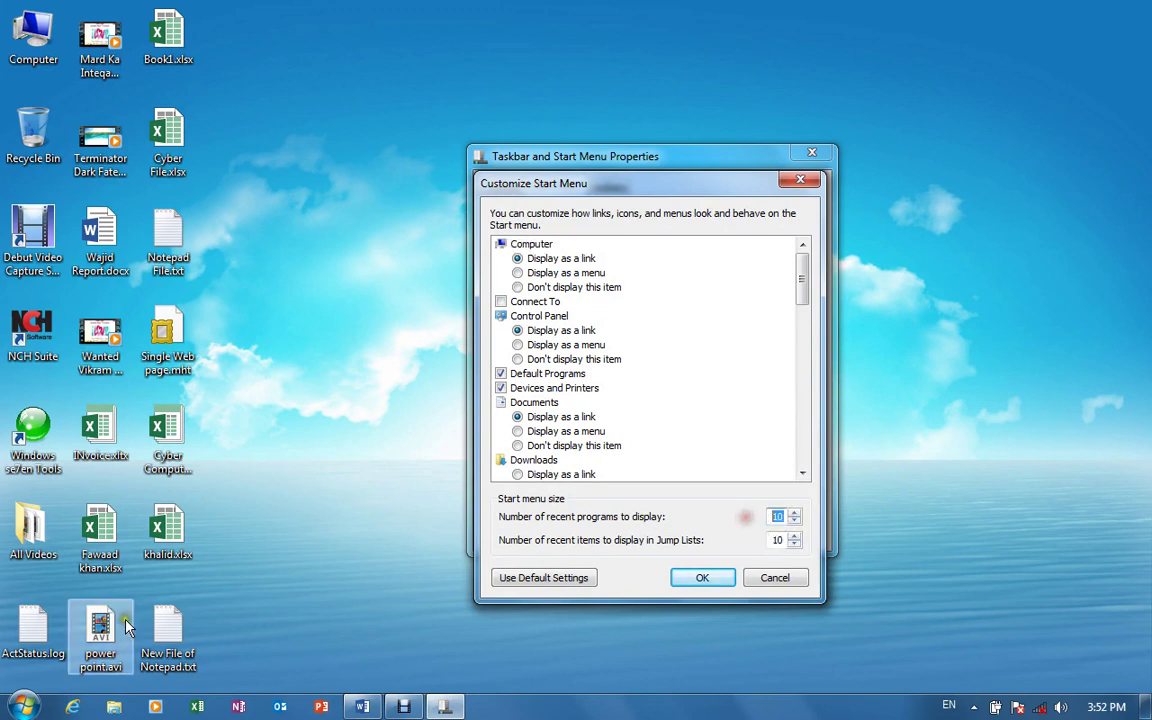
{"action": "left_click", "coordinate": [24, 706]}
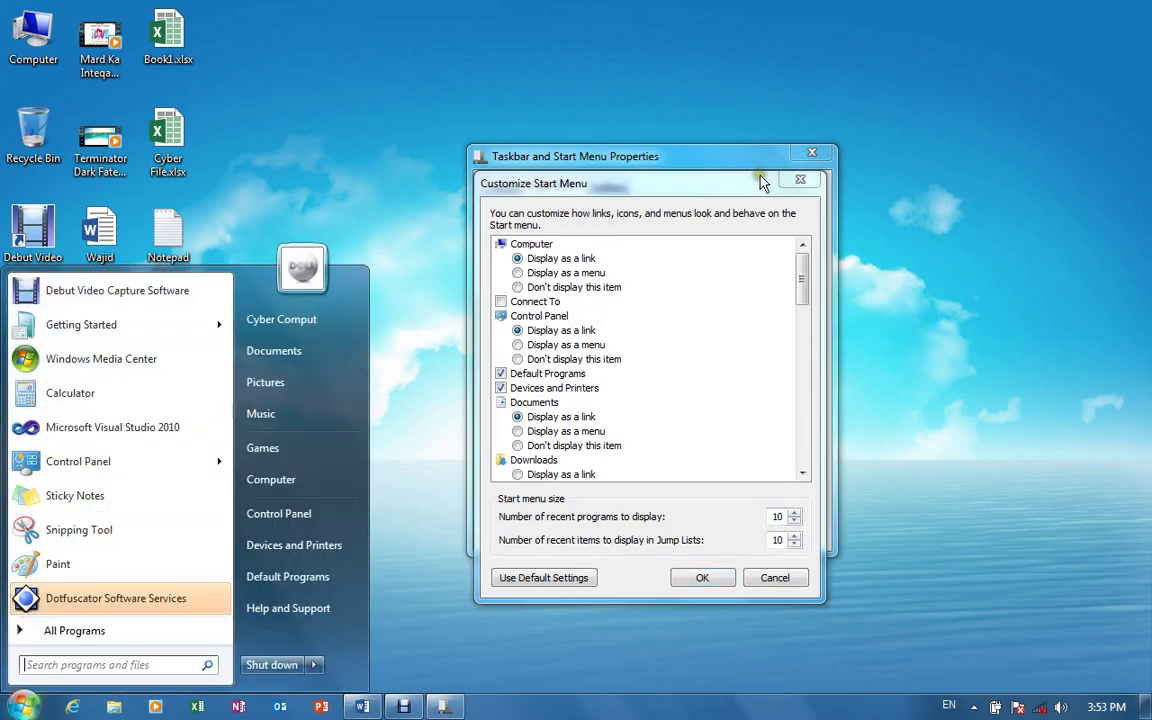
{"action": "left_click", "coordinate": [800, 179]}
{"action": "left_click", "coordinate": [800, 179]}
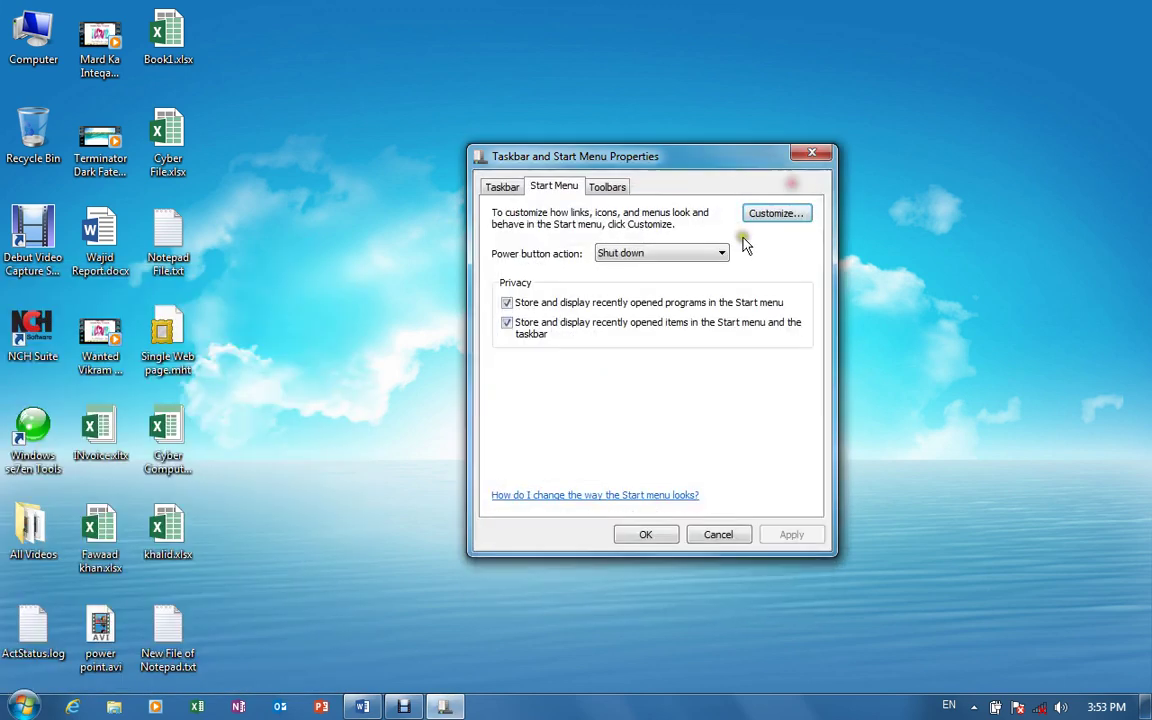
Turn off storing and displaying recently opened programs in the Start menu, apply it and check the program list
{"action": "left_click", "coordinate": [525, 308]}
{"action": "left_click", "coordinate": [795, 535]}
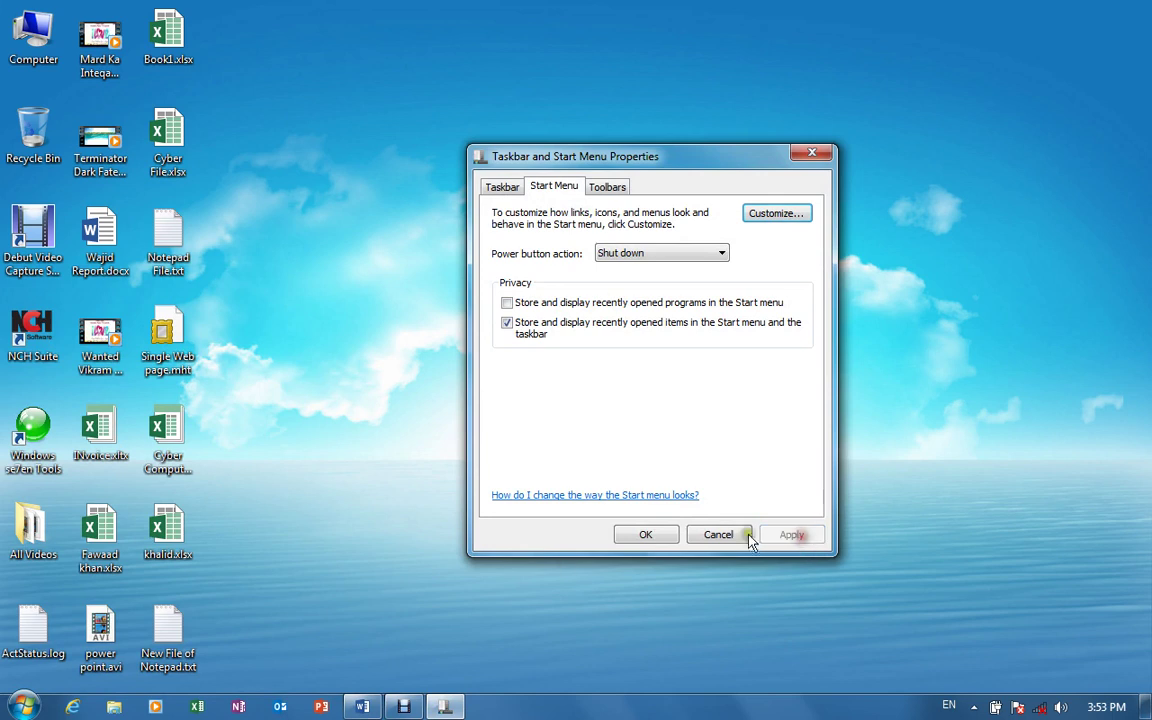
{"action": "left_click", "coordinate": [22, 707]}
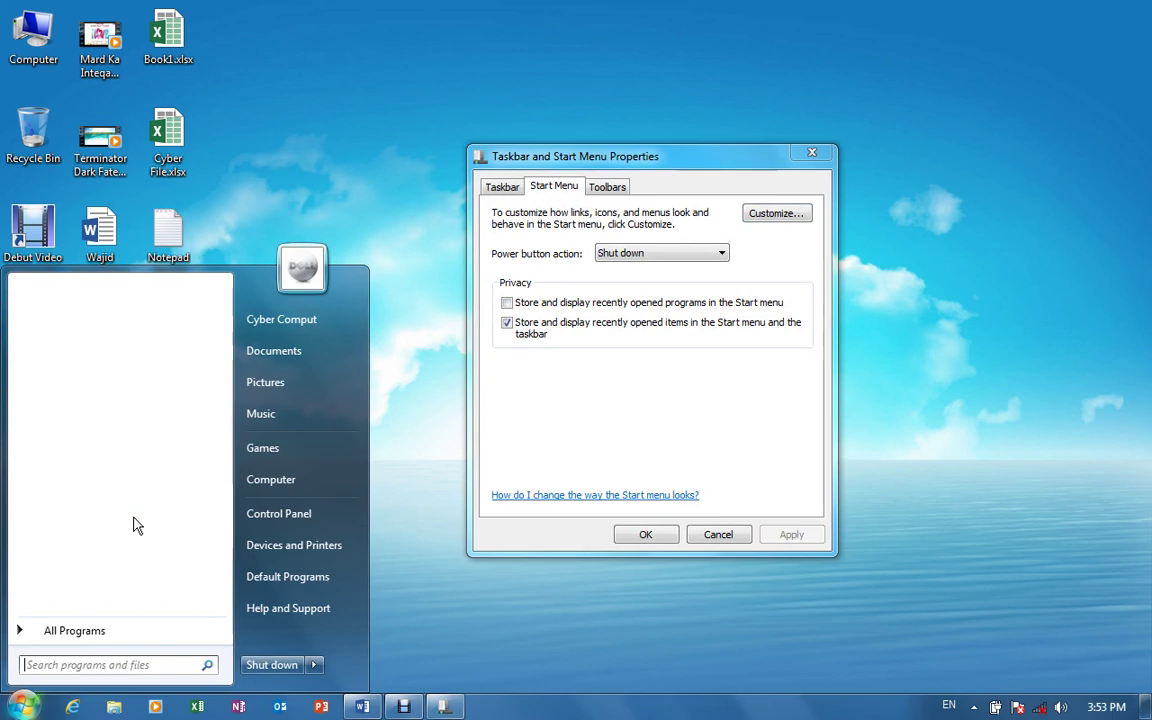
Find Notepad through the Start menu search, launch it and close its window
{"action": "left_click", "coordinate": [75, 670]}
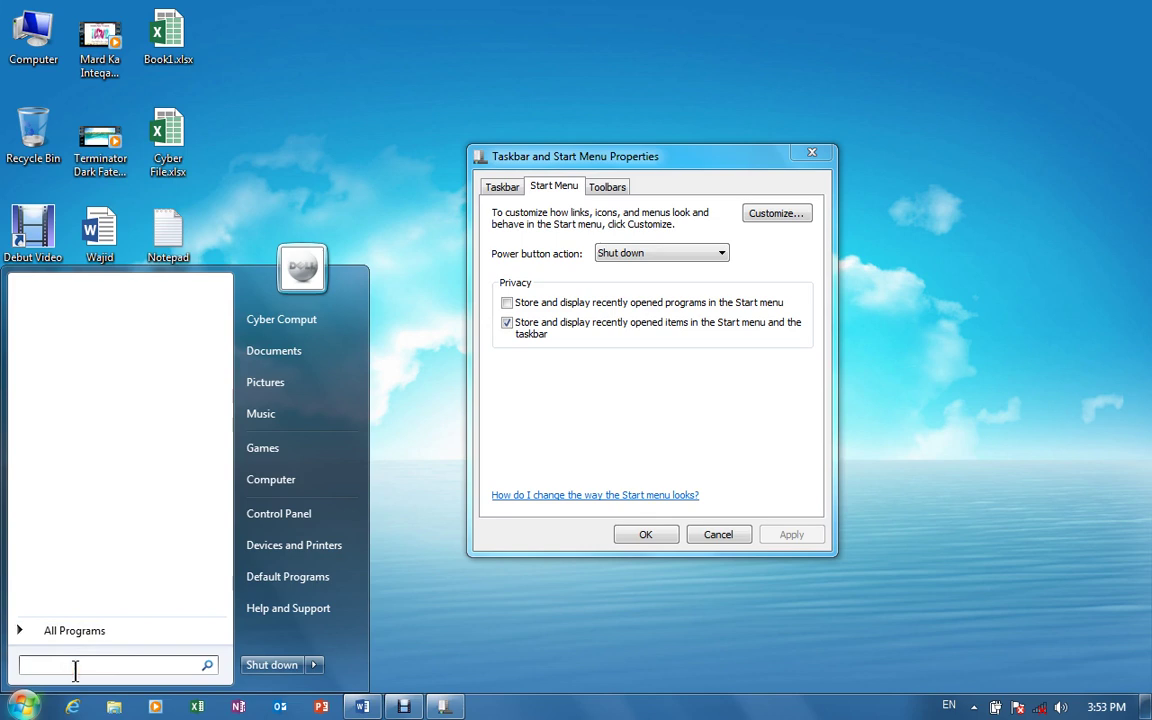
{"action": "type", "text": "NOepad"}
{"action": "key", "text": "BackSpace"}
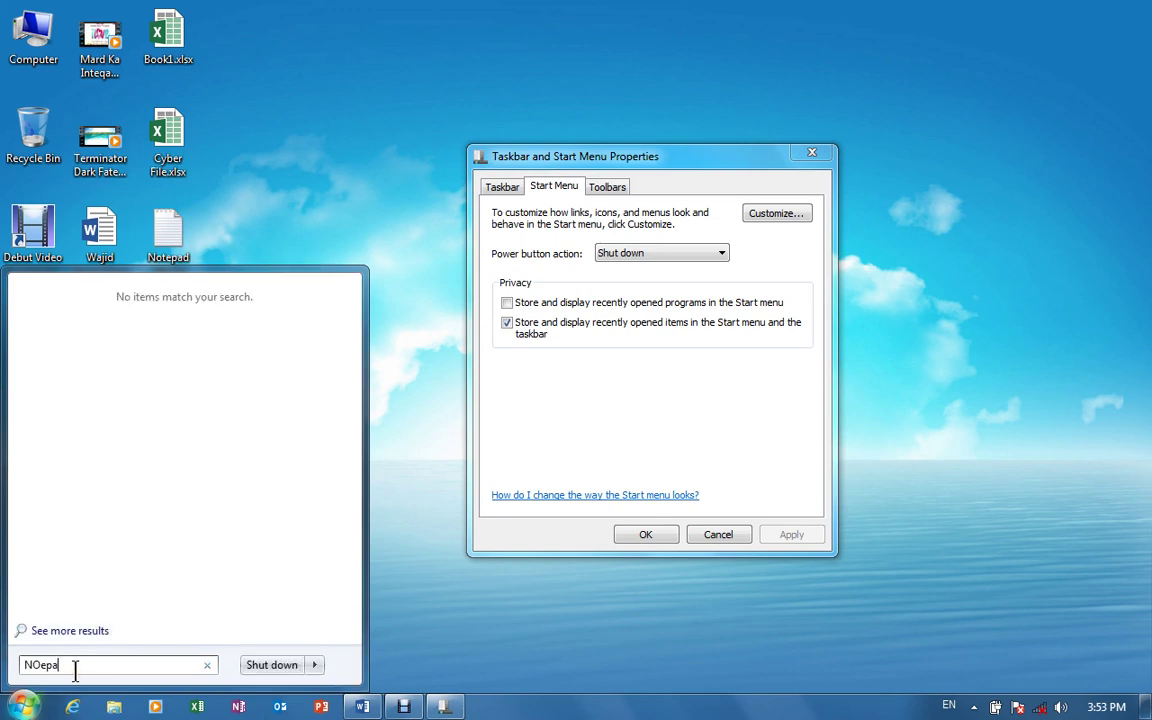
{"action": "key", "text": "BackSpace"}
{"action": "type", "text": "otepa"}
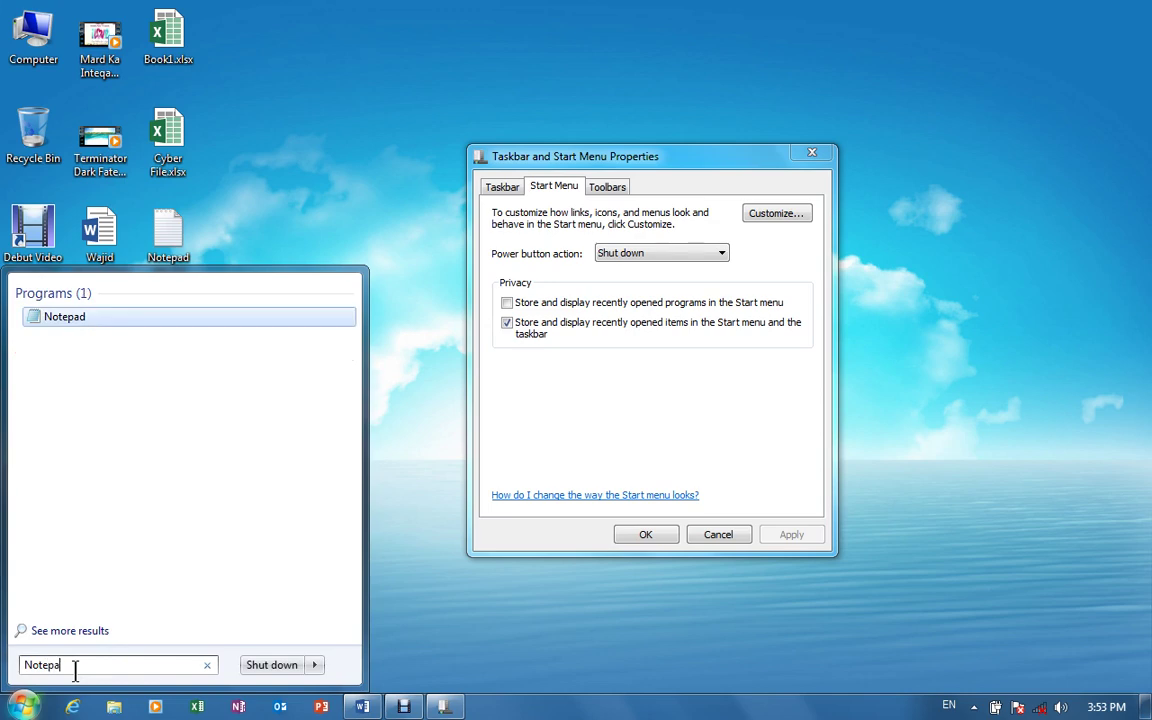
{"action": "key", "text": "Return"}
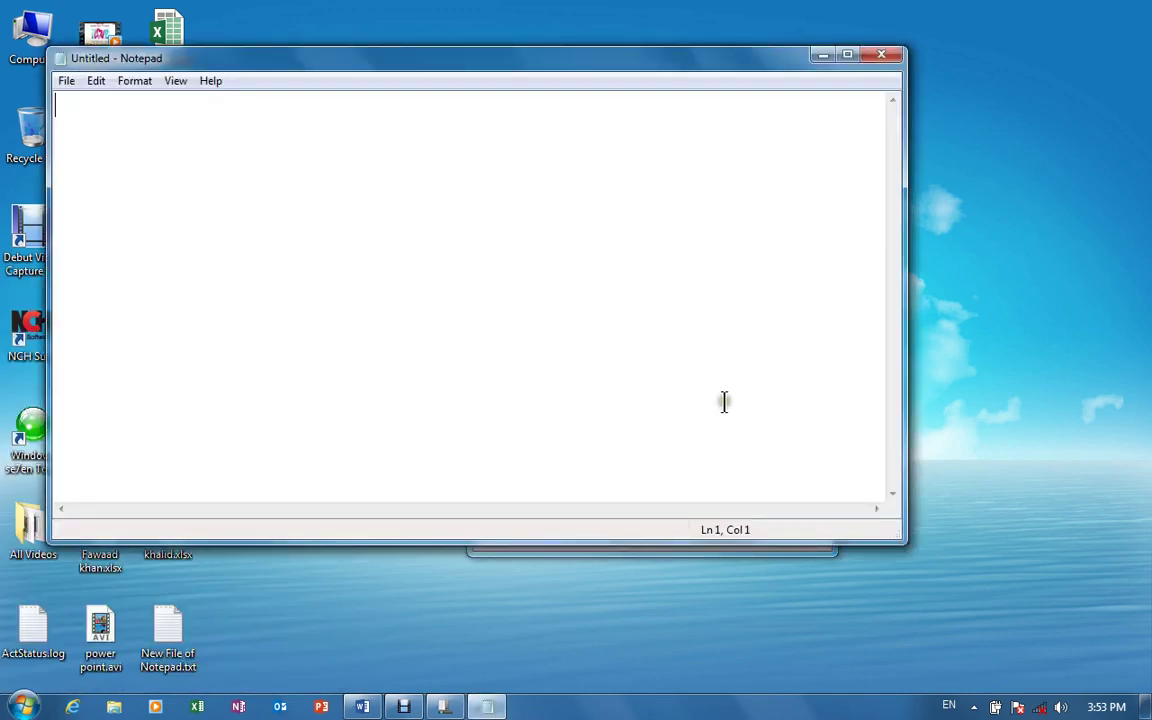
{"action": "left_click", "coordinate": [881, 57]}
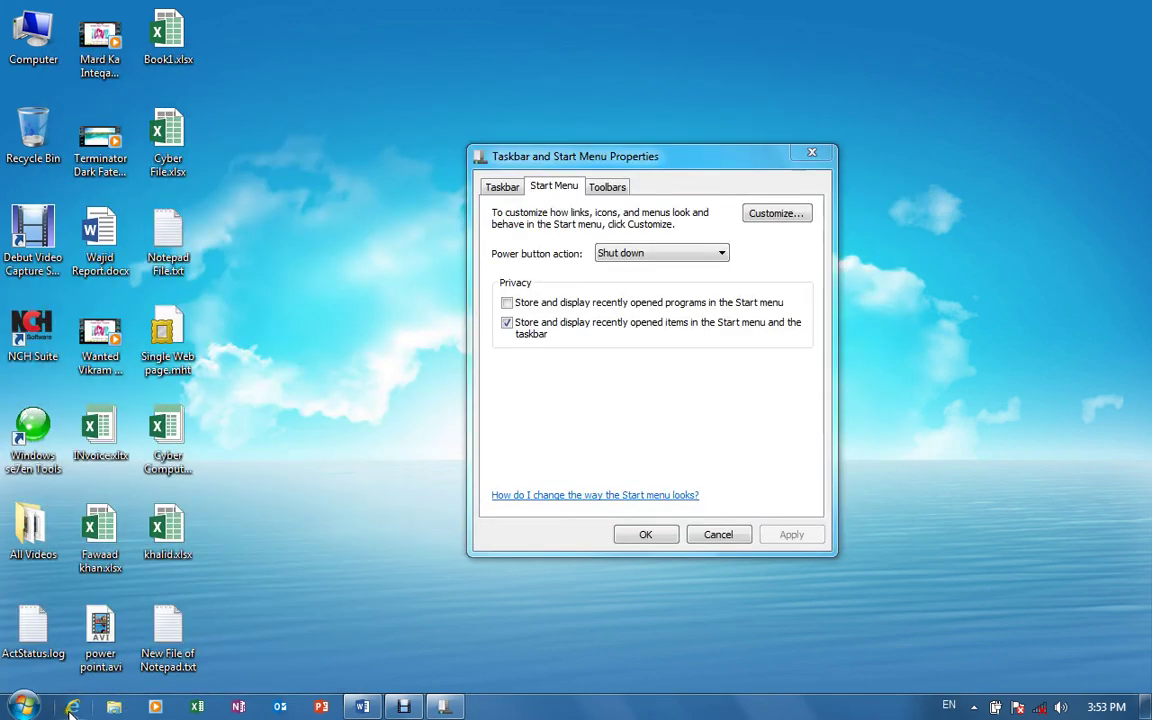
Launch cmd through the Start menu search, close it and check the Start menu for recent programs
{"action": "left_click", "coordinate": [17, 710]}
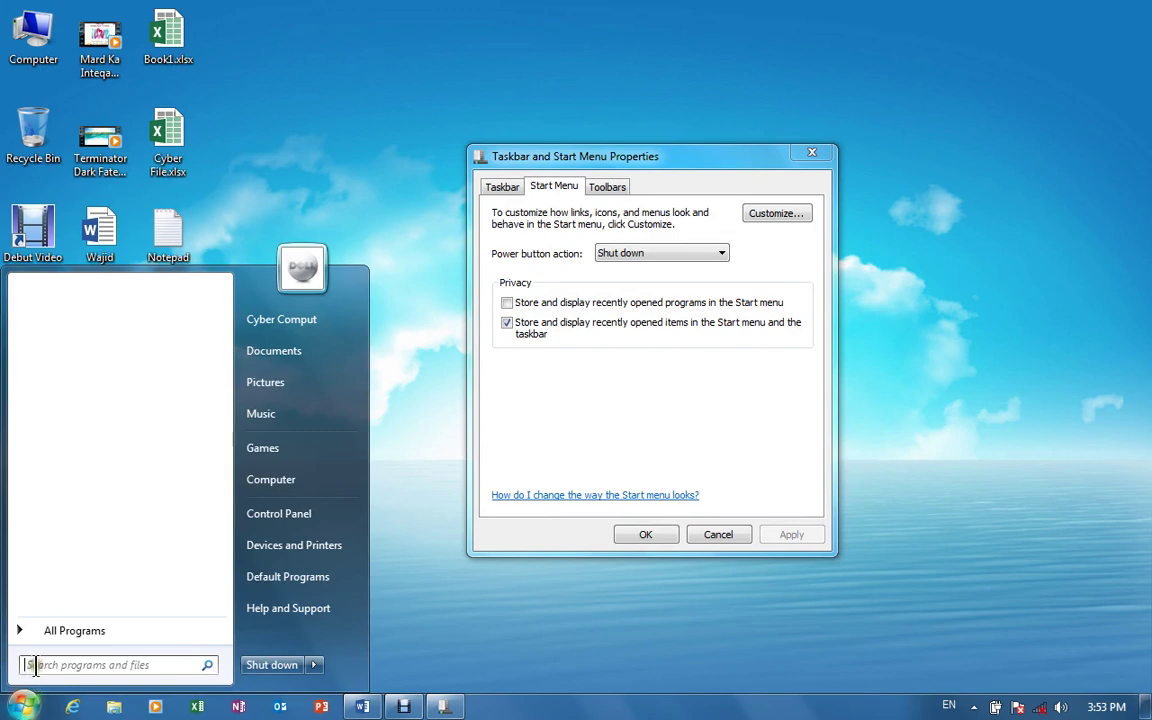
{"action": "left_click", "coordinate": [38, 665]}
{"action": "type", "text": "cmd"}
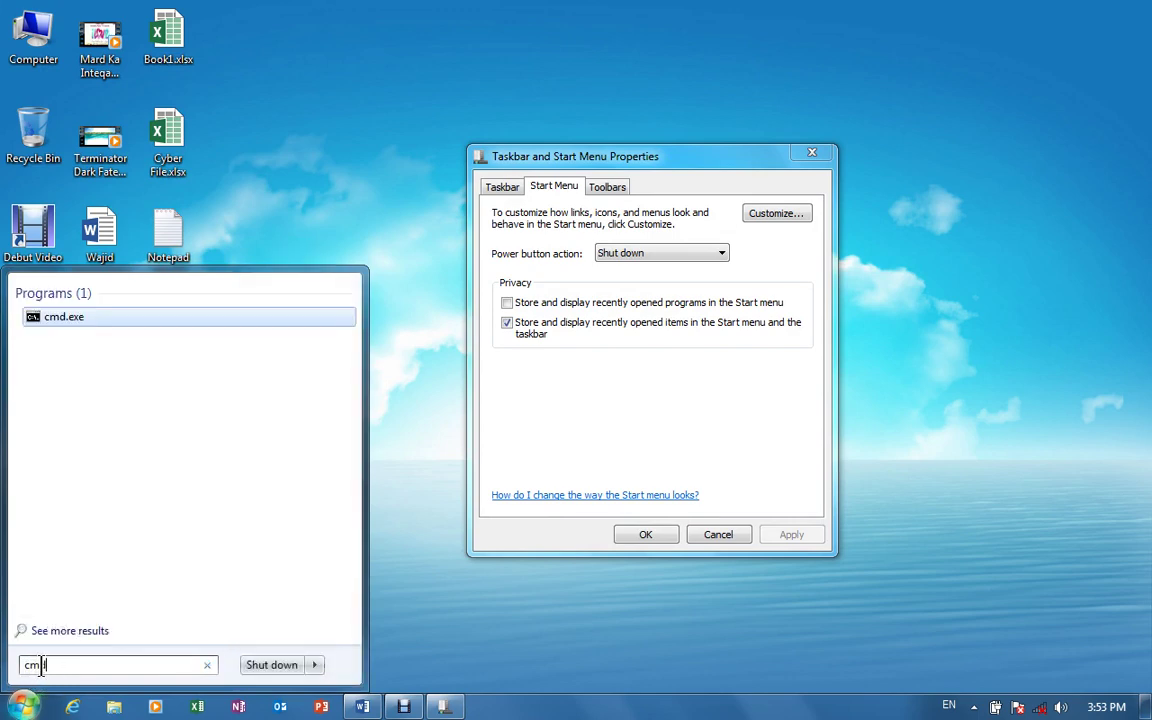
{"action": "key", "text": "Return"}
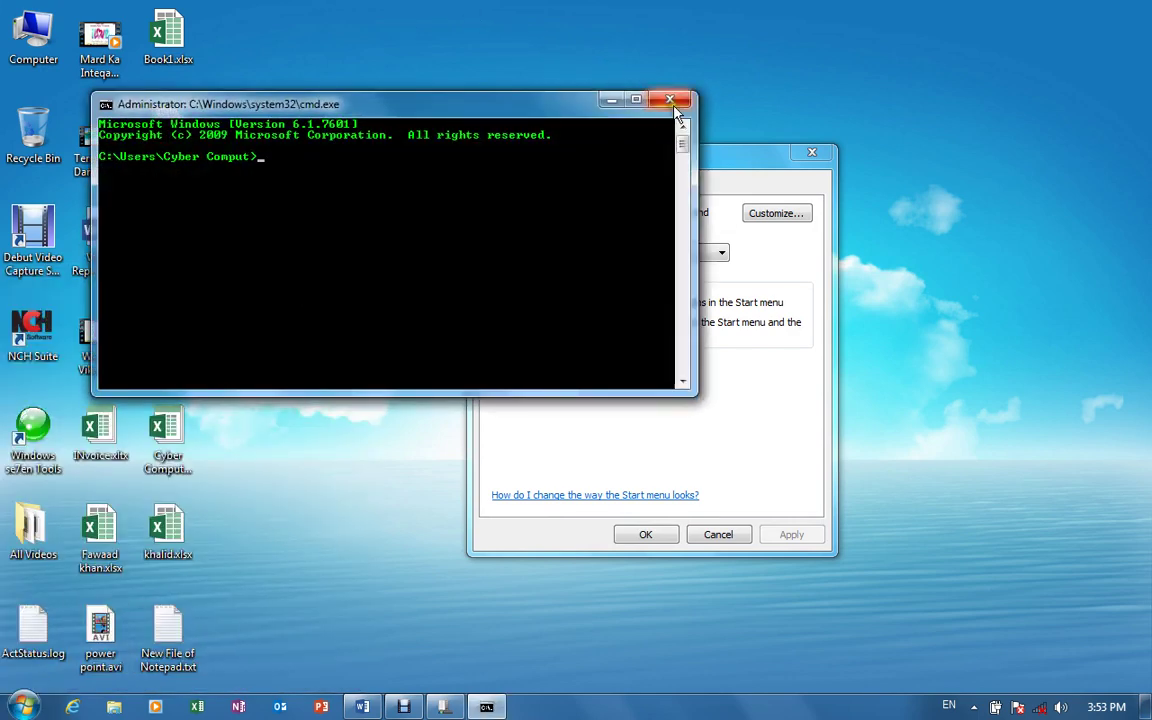
{"action": "left_click", "coordinate": [669, 99]}
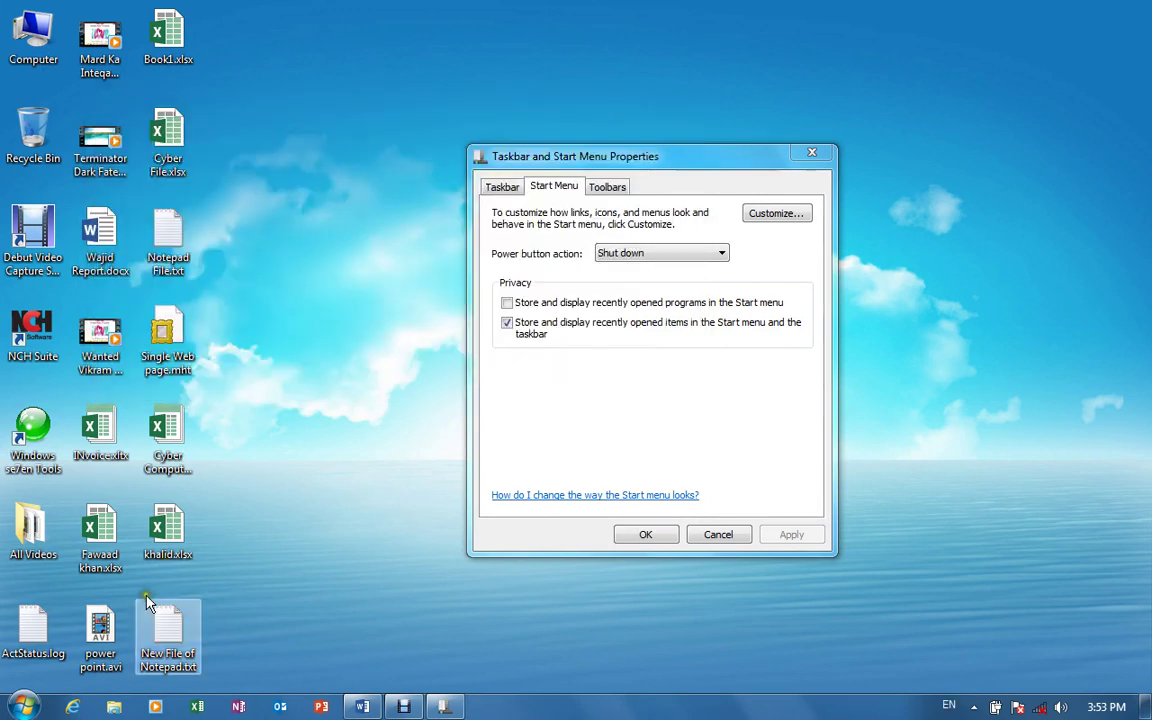
{"action": "left_click", "coordinate": [39, 705]}
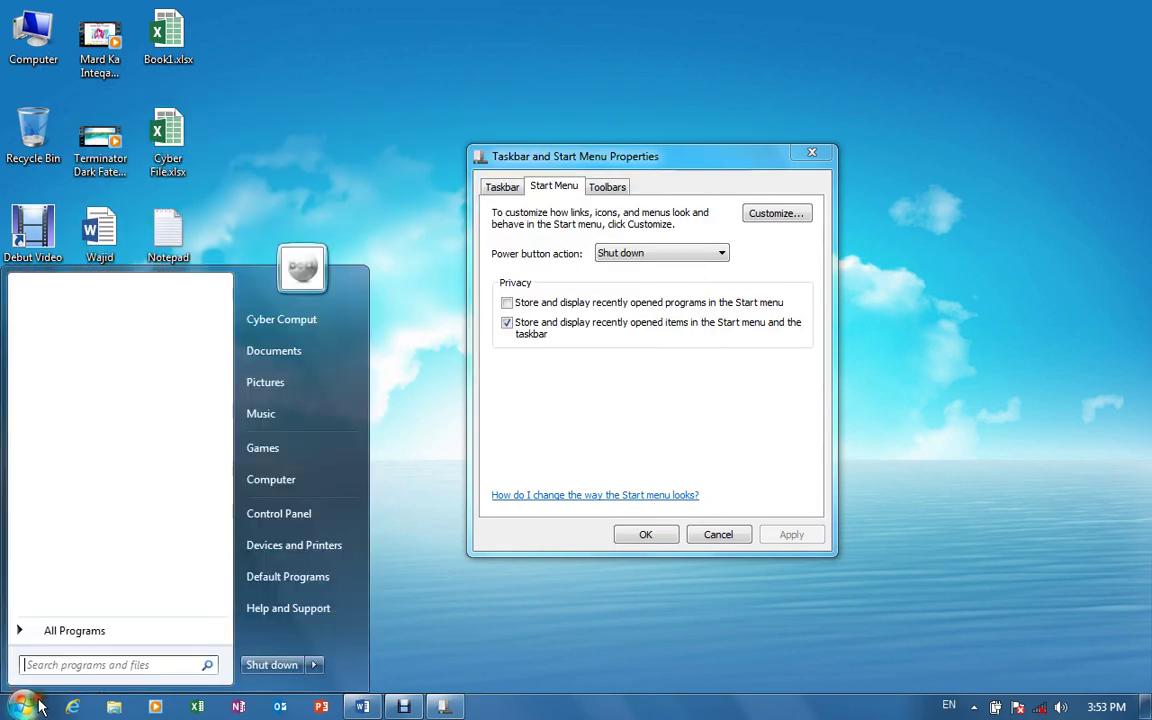
Re-enable storing and displaying recently opened programs in the Start menu and apply the change
{"action": "left_click", "coordinate": [519, 310]}
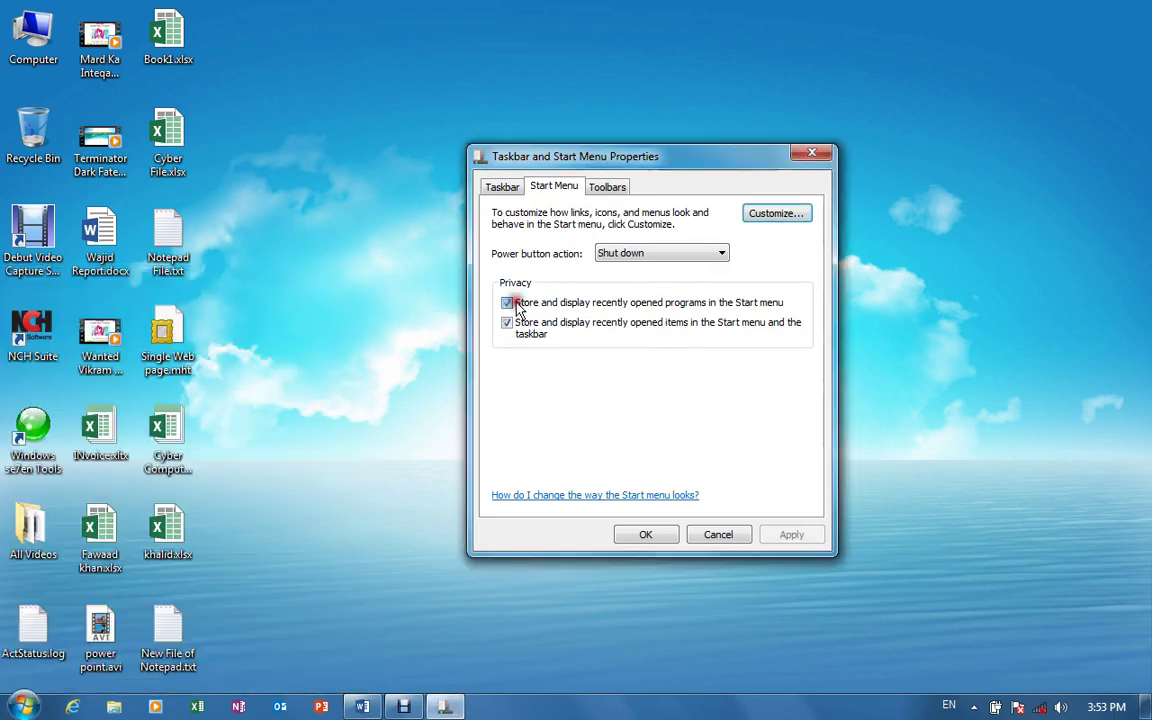
{"action": "left_click", "coordinate": [512, 304]}
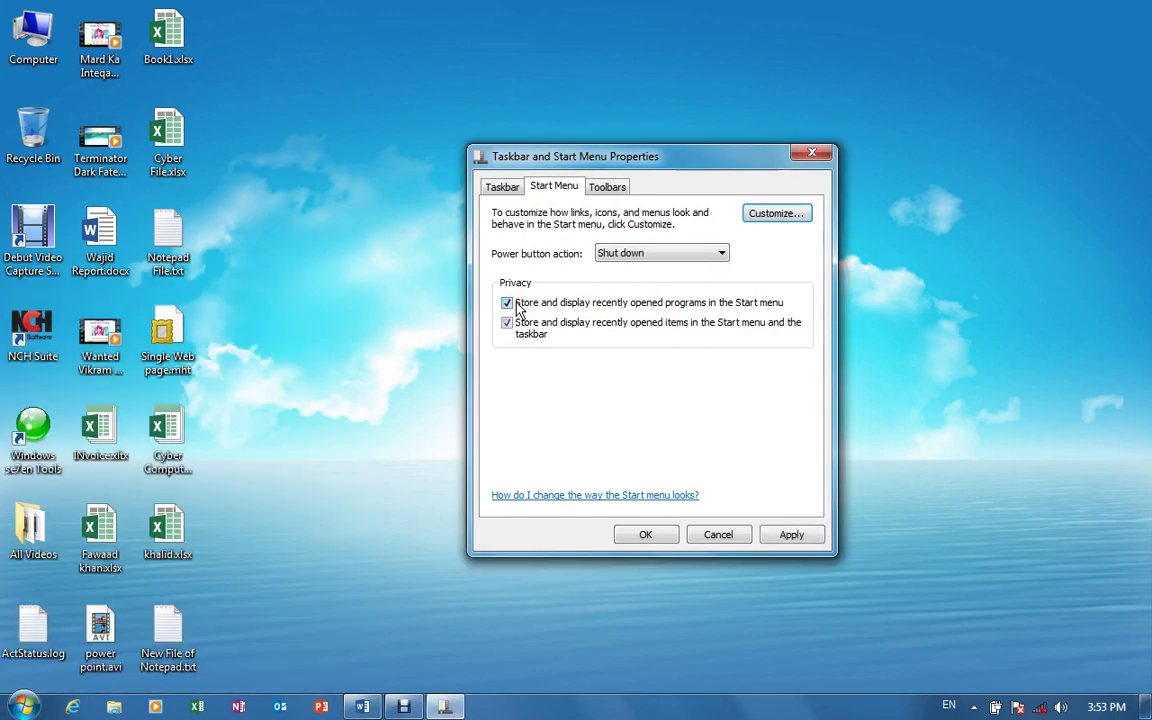
{"action": "left_click", "coordinate": [790, 535]}
With recent programs enabled, launch Notepad again from the Start menu search and close it
{"action": "left_click", "coordinate": [38, 706]}
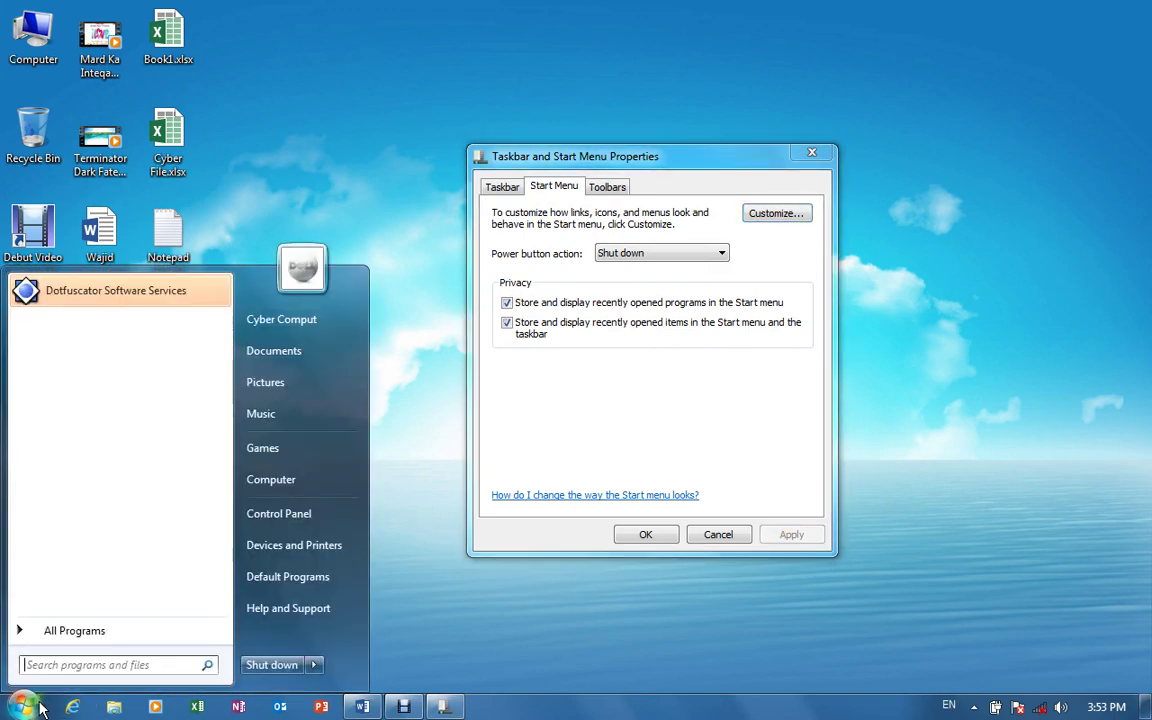
{"action": "type", "text": "NOtepad"}
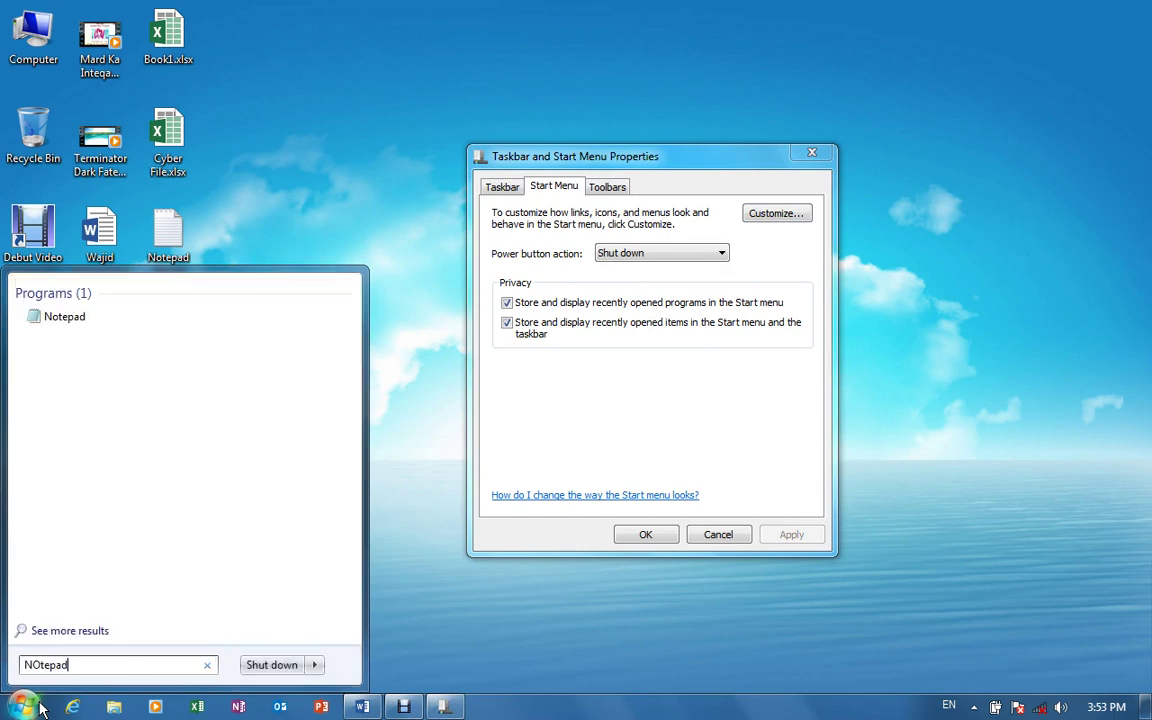
{"action": "key", "text": "Return"}
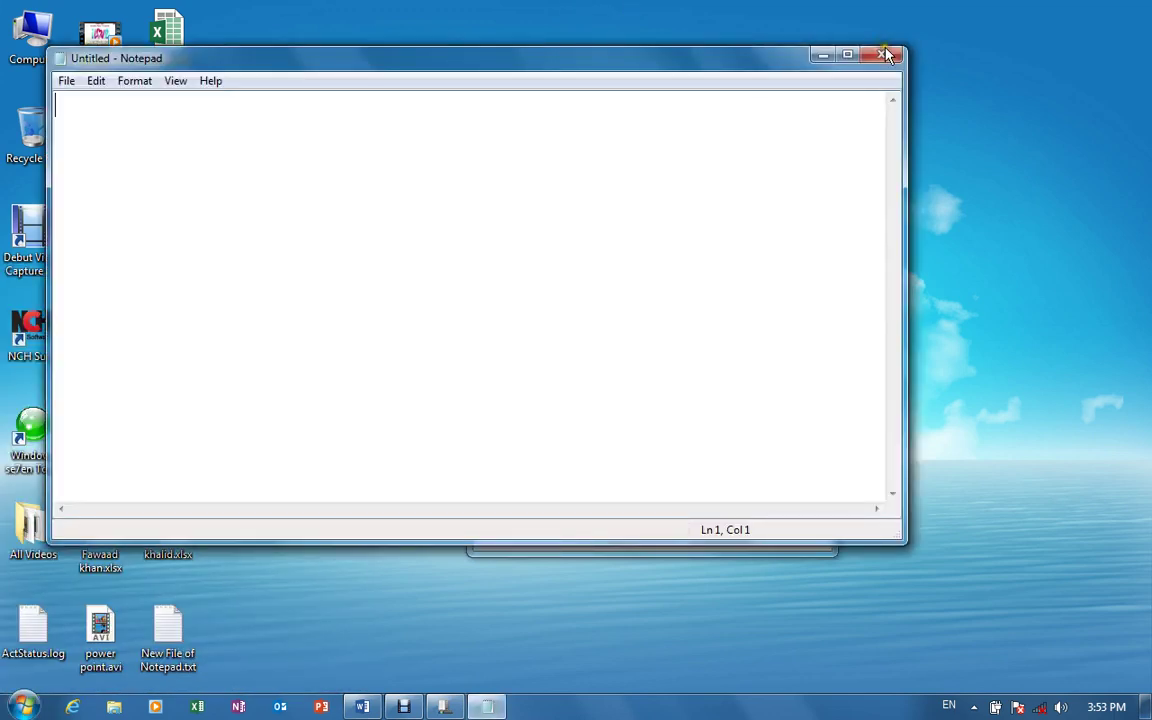
{"action": "left_click", "coordinate": [886, 55]}
Check the Start menu's recent programs, launch cmd from the search and close the command window
{"action": "left_click", "coordinate": [24, 706]}
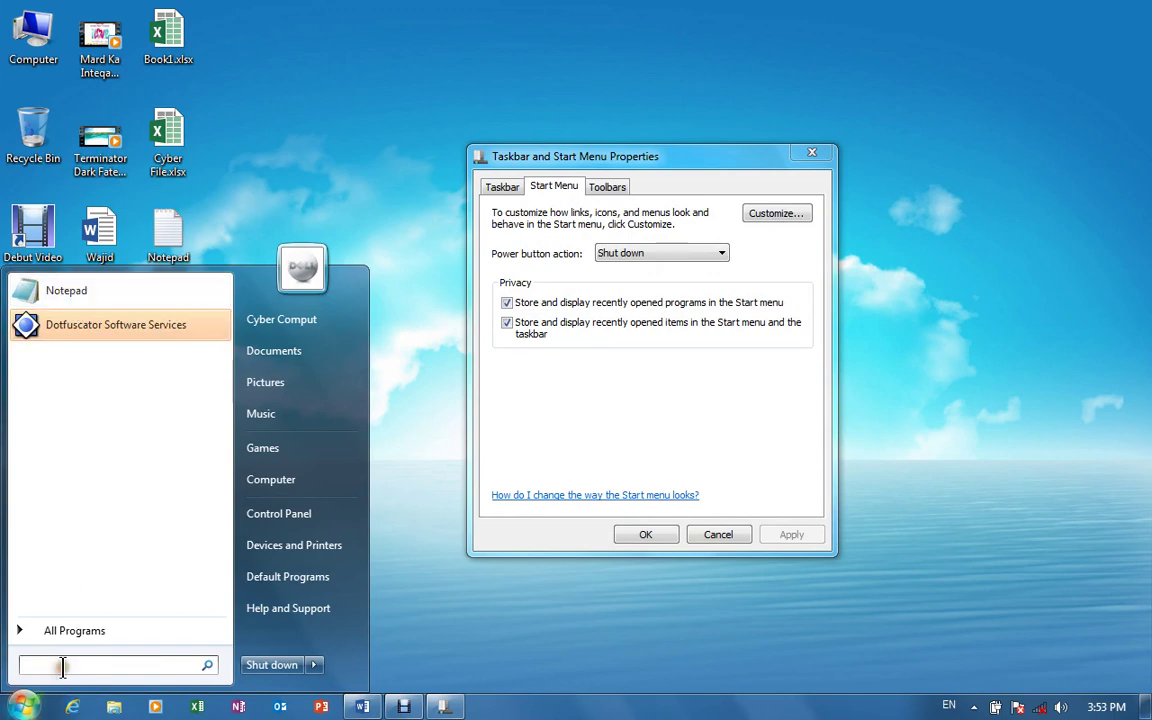
{"action": "type", "text": "cmd"}
{"action": "key", "text": "Return"}
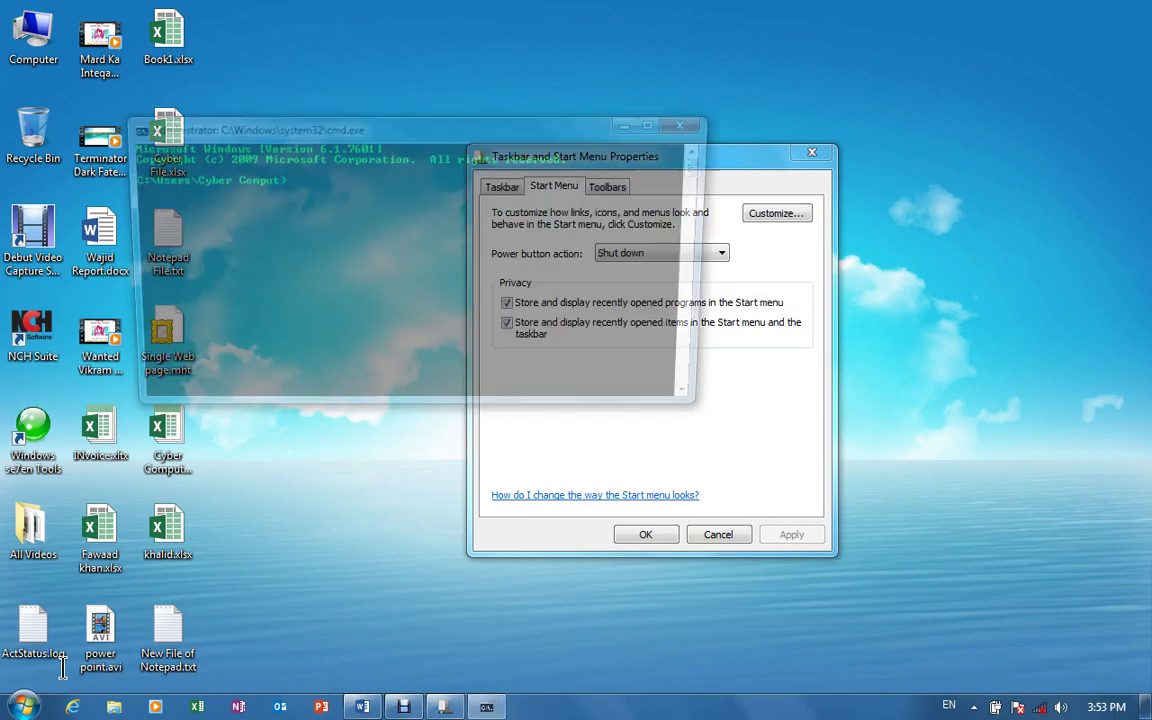
{"action": "left_click", "coordinate": [690, 121]}
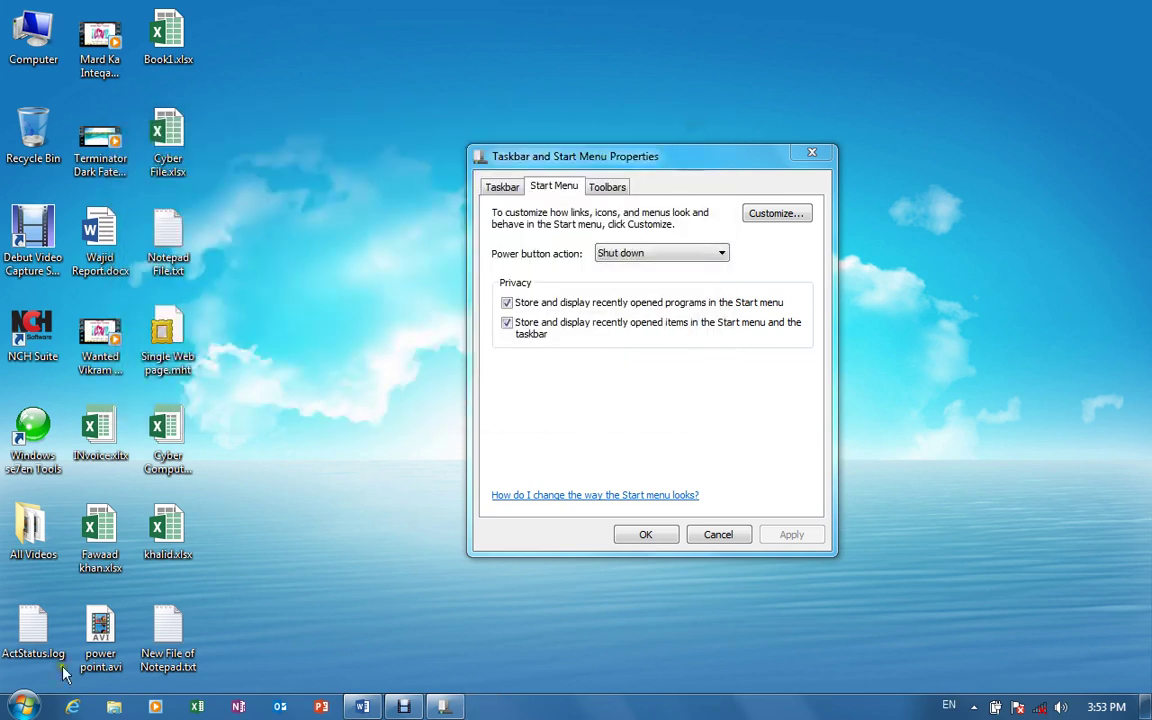
Launch Calculator by searching the Start menu for "calc", close it and check the recent programs list
{"action": "left_click", "coordinate": [24, 706]}
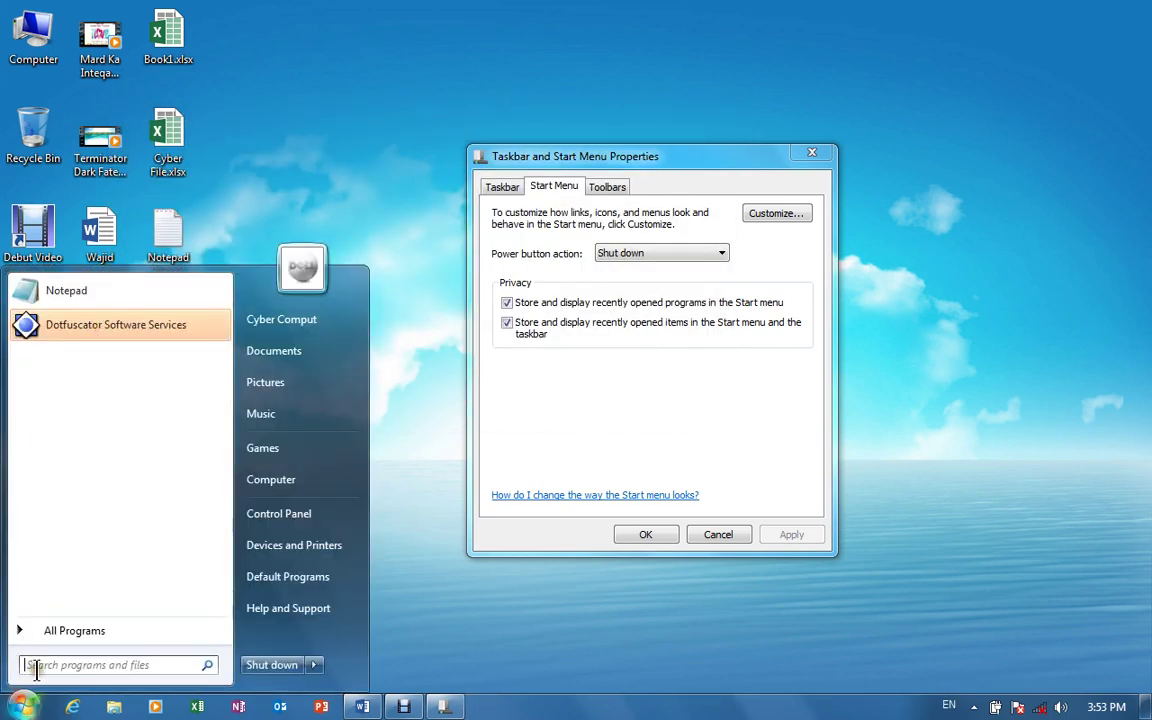
{"action": "left_click", "coordinate": [35, 667]}
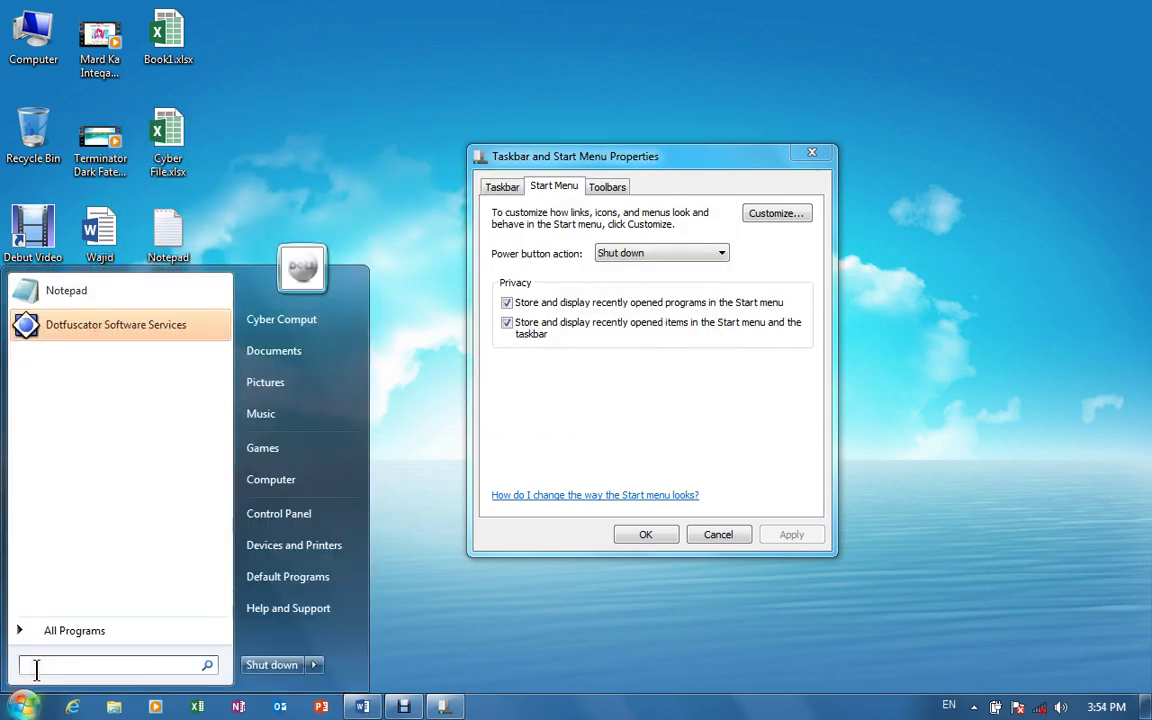
{"action": "type", "text": "calc"}
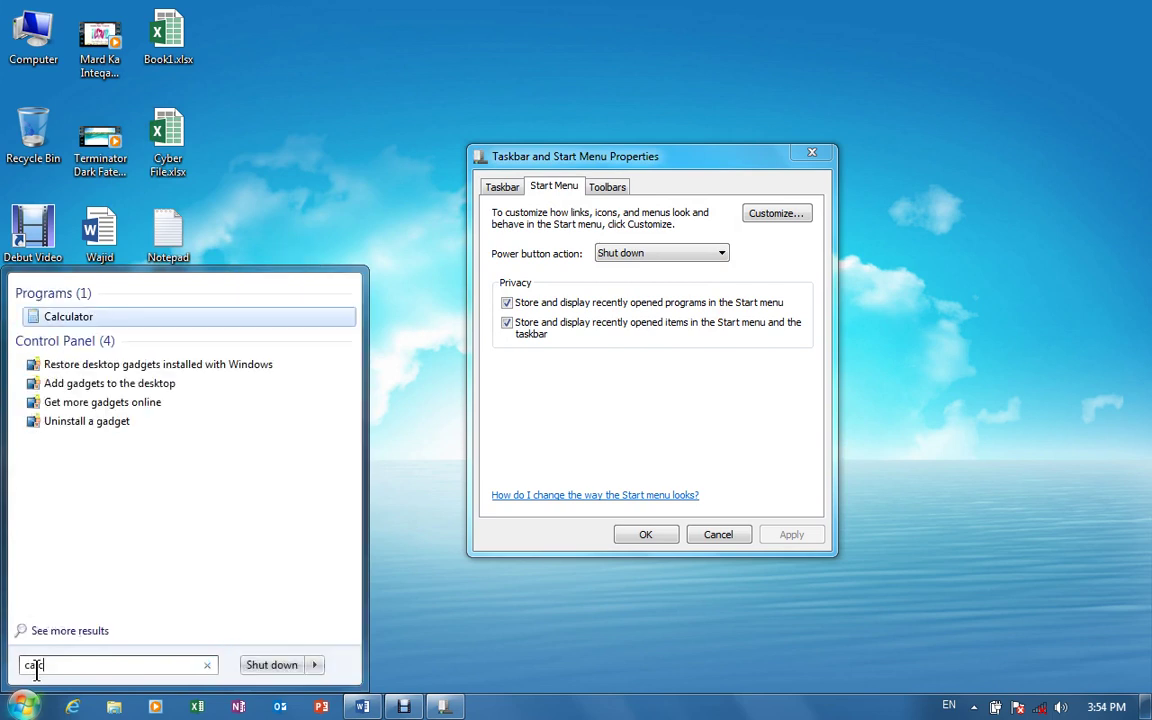
{"action": "key", "text": "Return"}
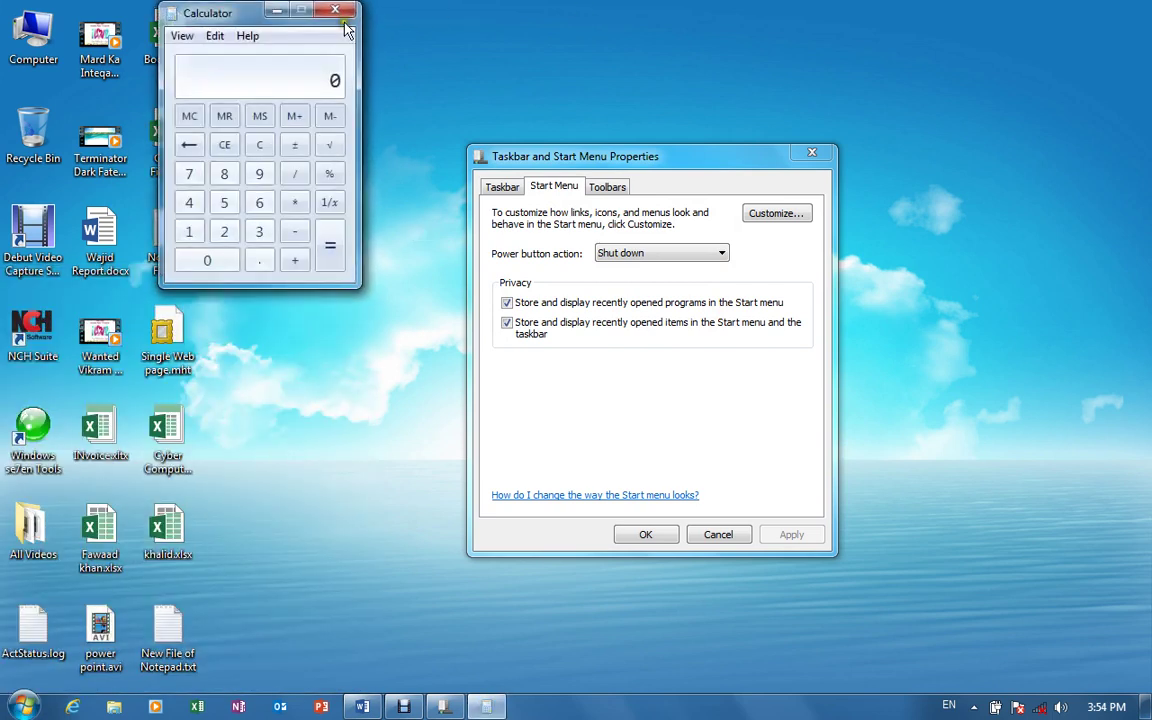
{"action": "left_click", "coordinate": [336, 11]}
{"action": "left_click", "coordinate": [14, 692]}
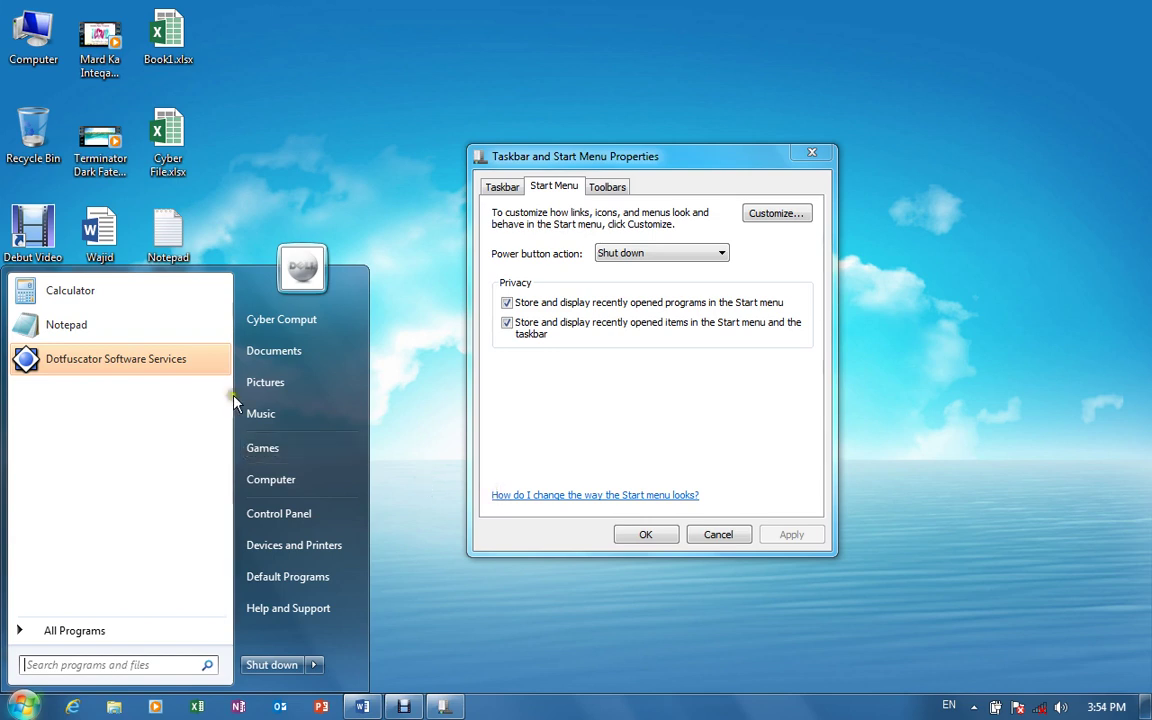
Accept and close the Taskbar and Start Menu Properties, then switch to the Debut recorder window
{"action": "left_click", "coordinate": [636, 420]}
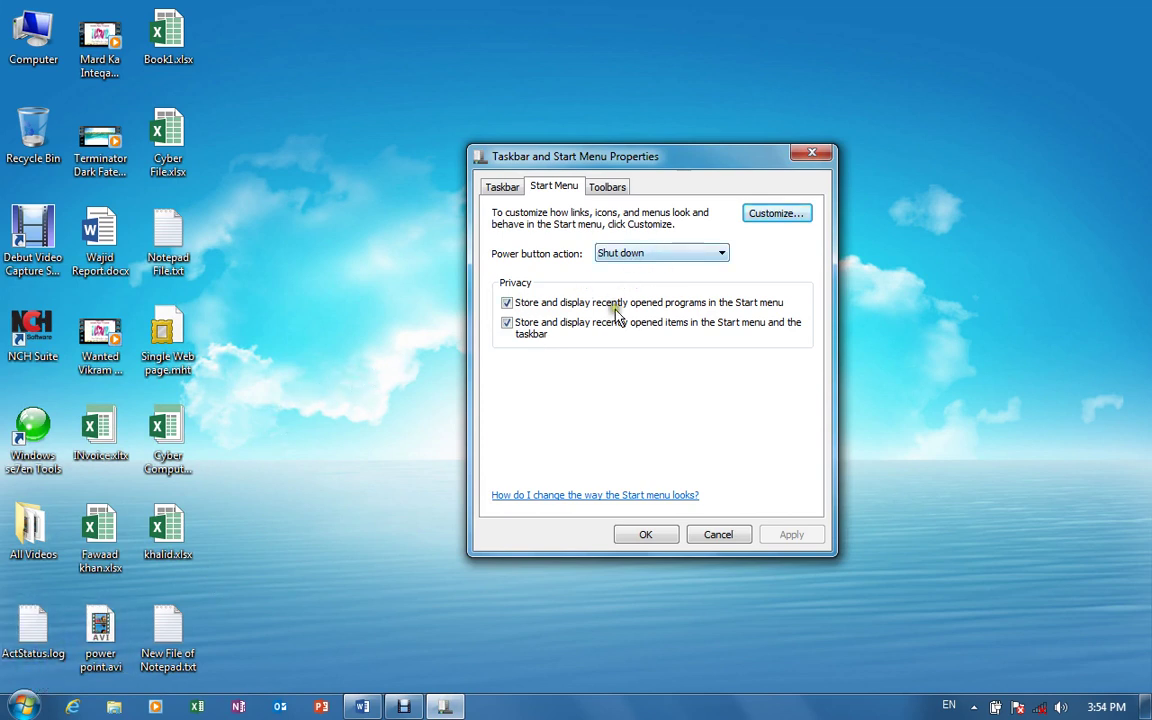
{"action": "left_click", "coordinate": [658, 534]}
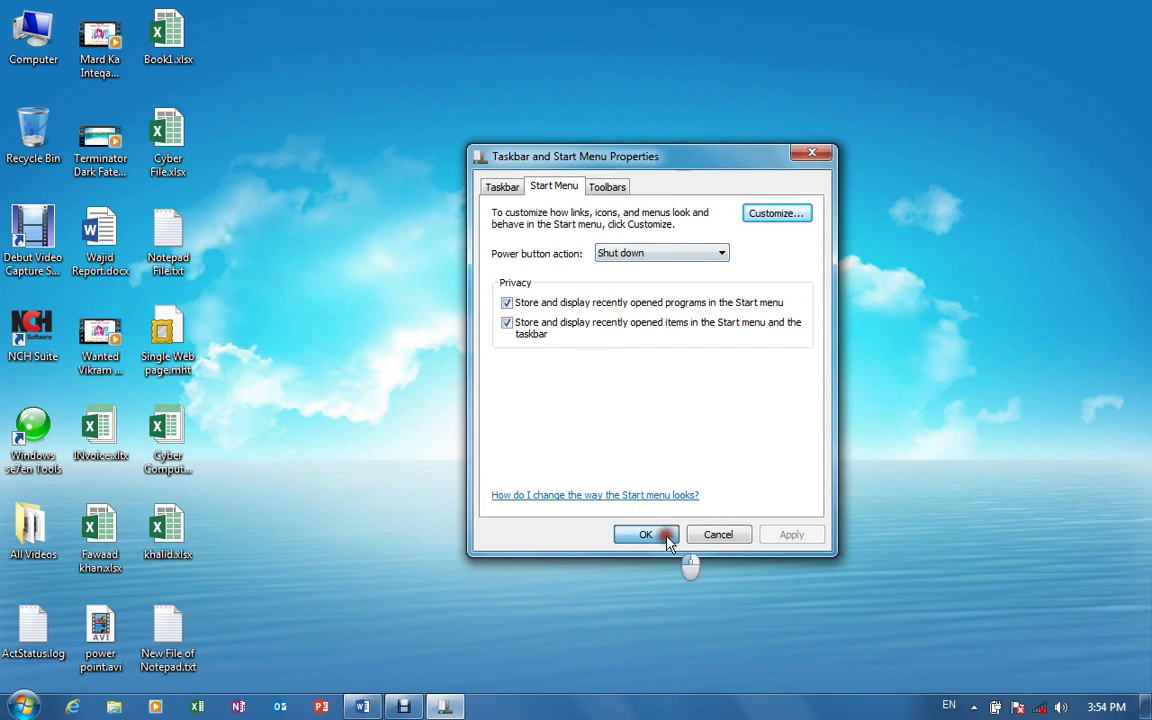
{"action": "left_click", "coordinate": [401, 705]}
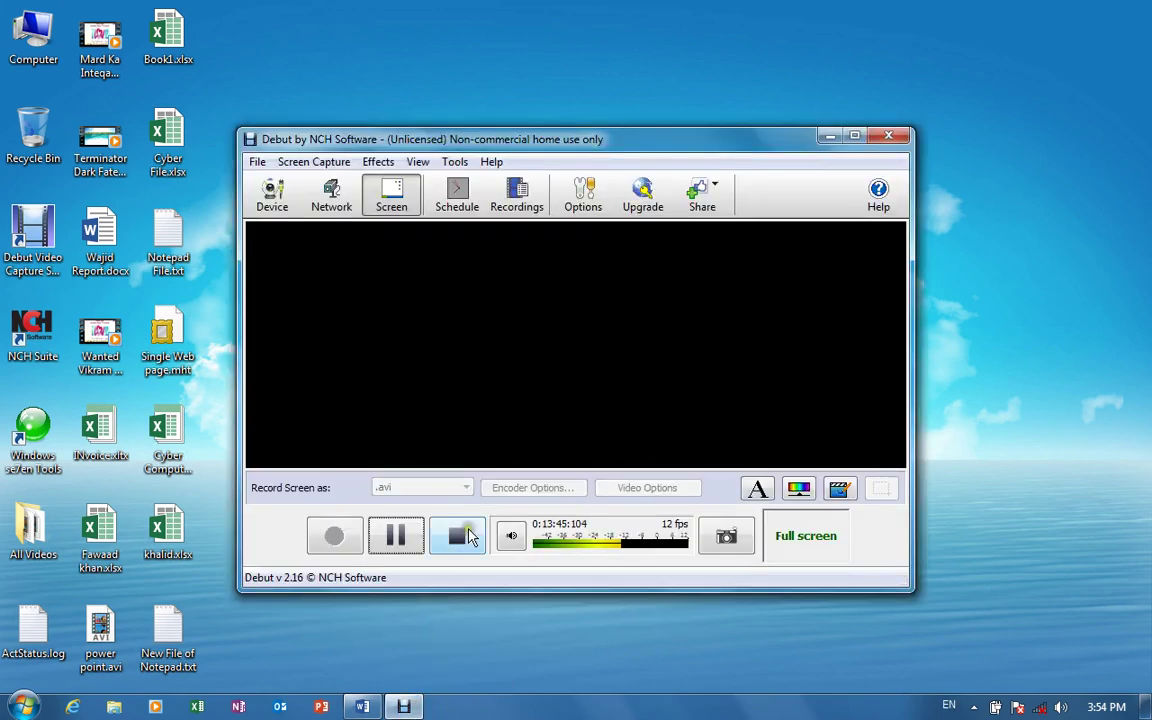